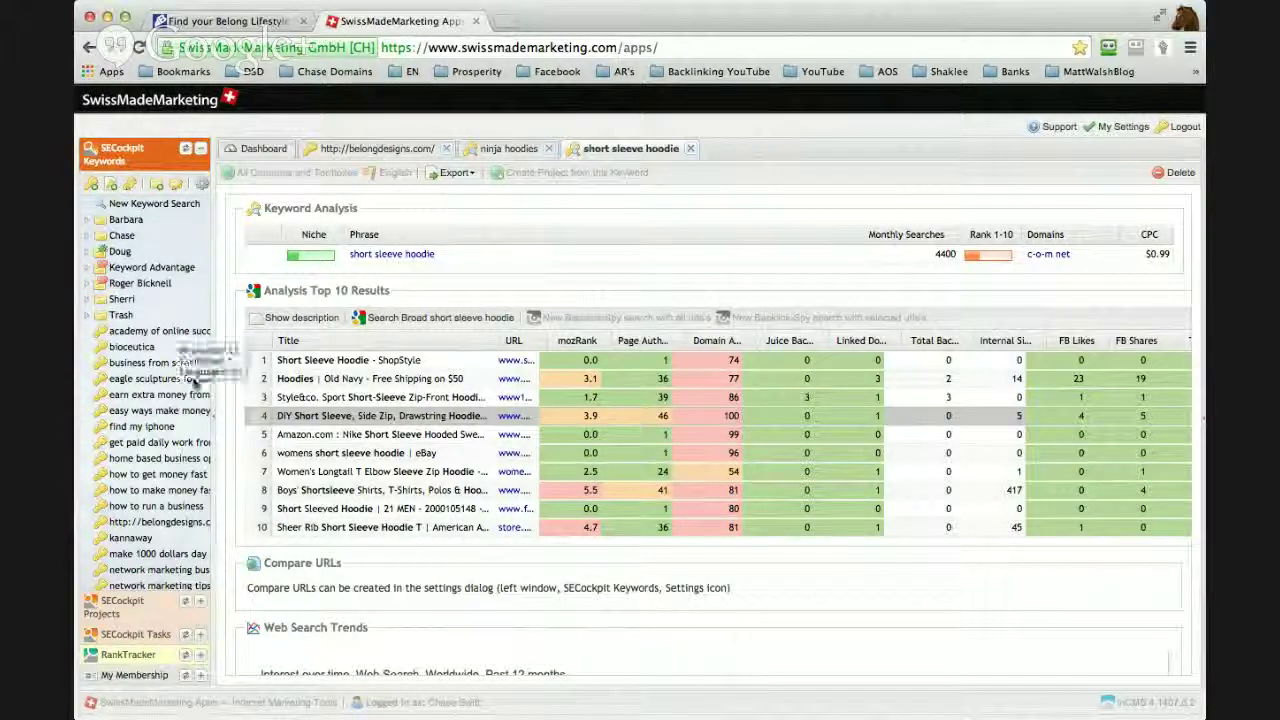
- Select ninja hoodies in the belongdesigns.com keyword list and review its top 10 results analysis
click(362, 150)
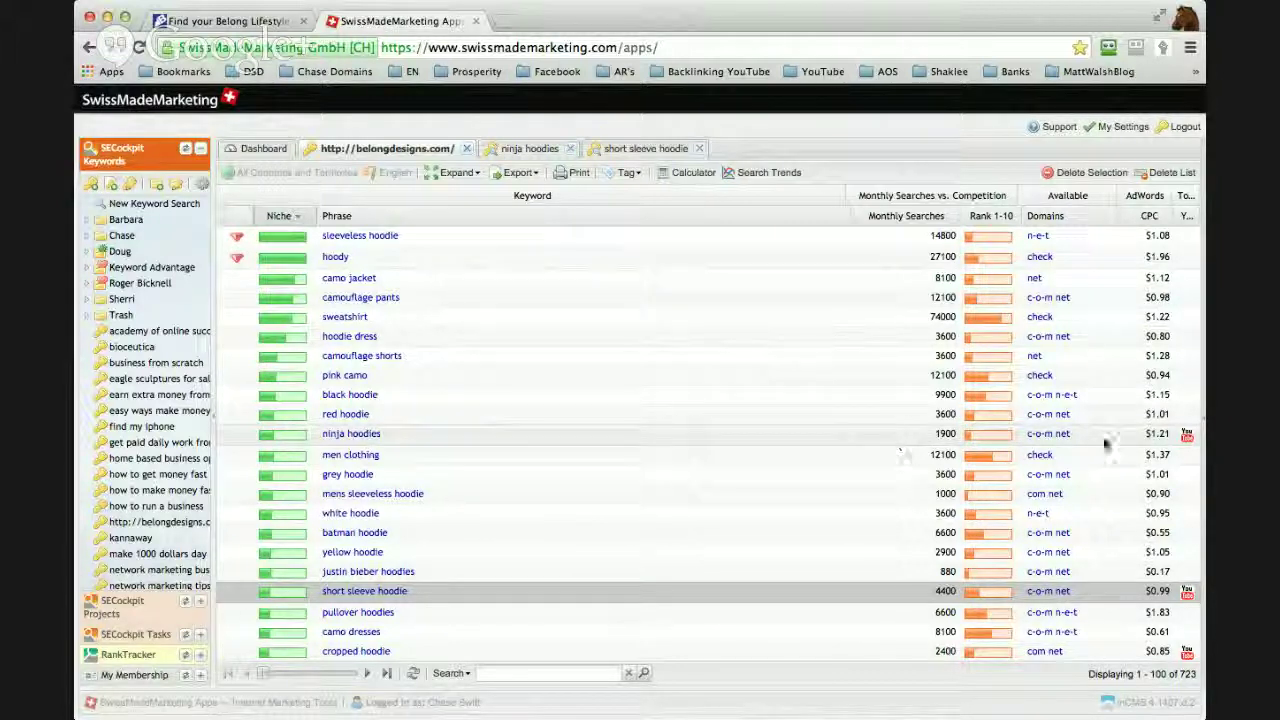
click(880, 438)
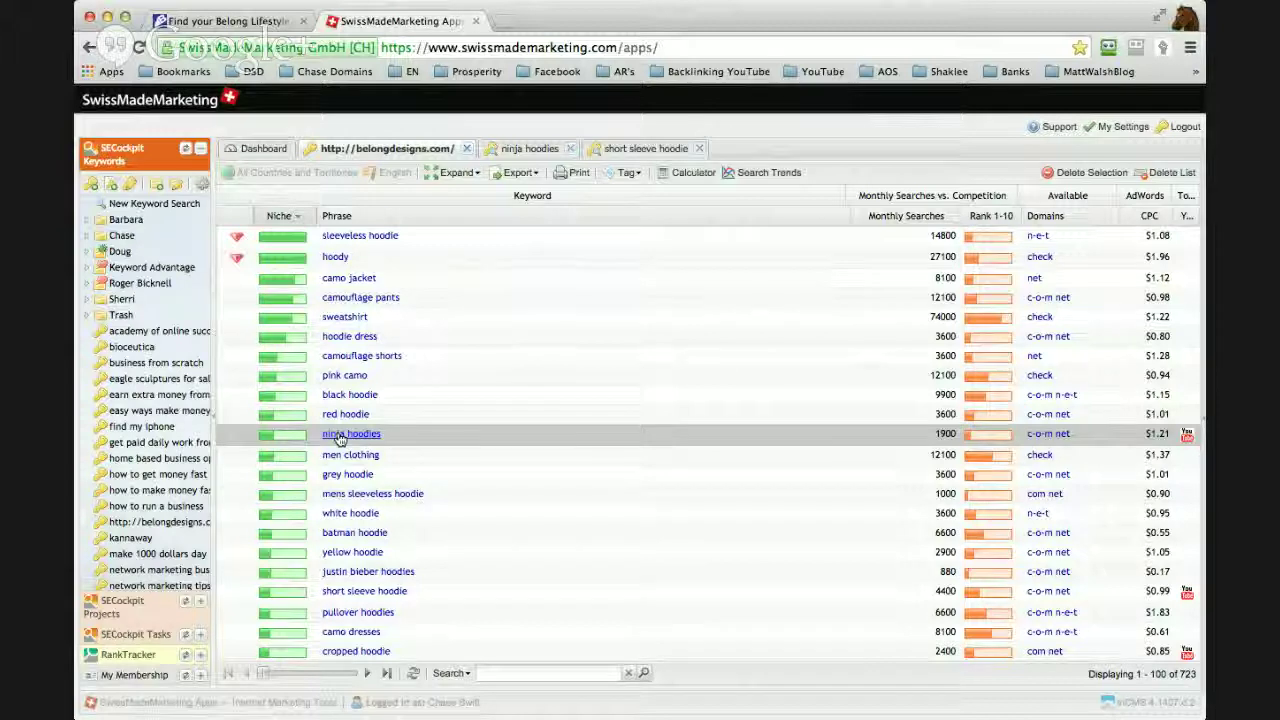
click(528, 150)
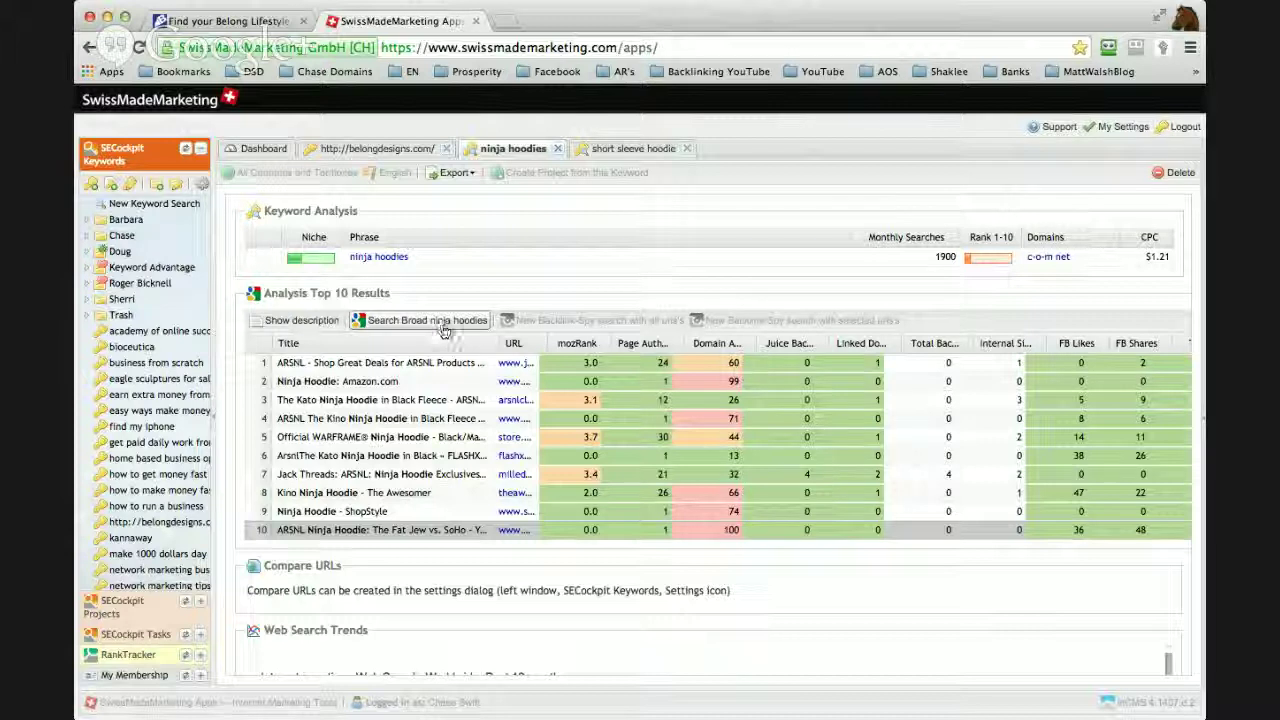
click(397, 149)
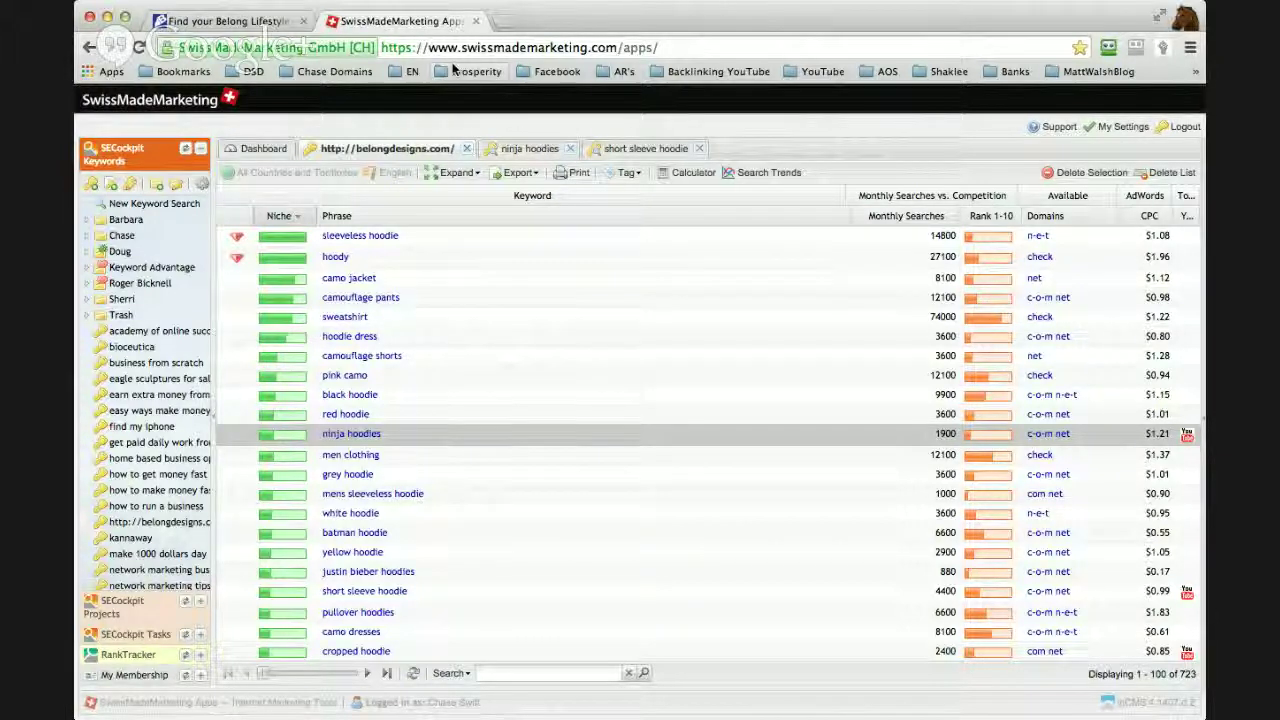
click(527, 152)
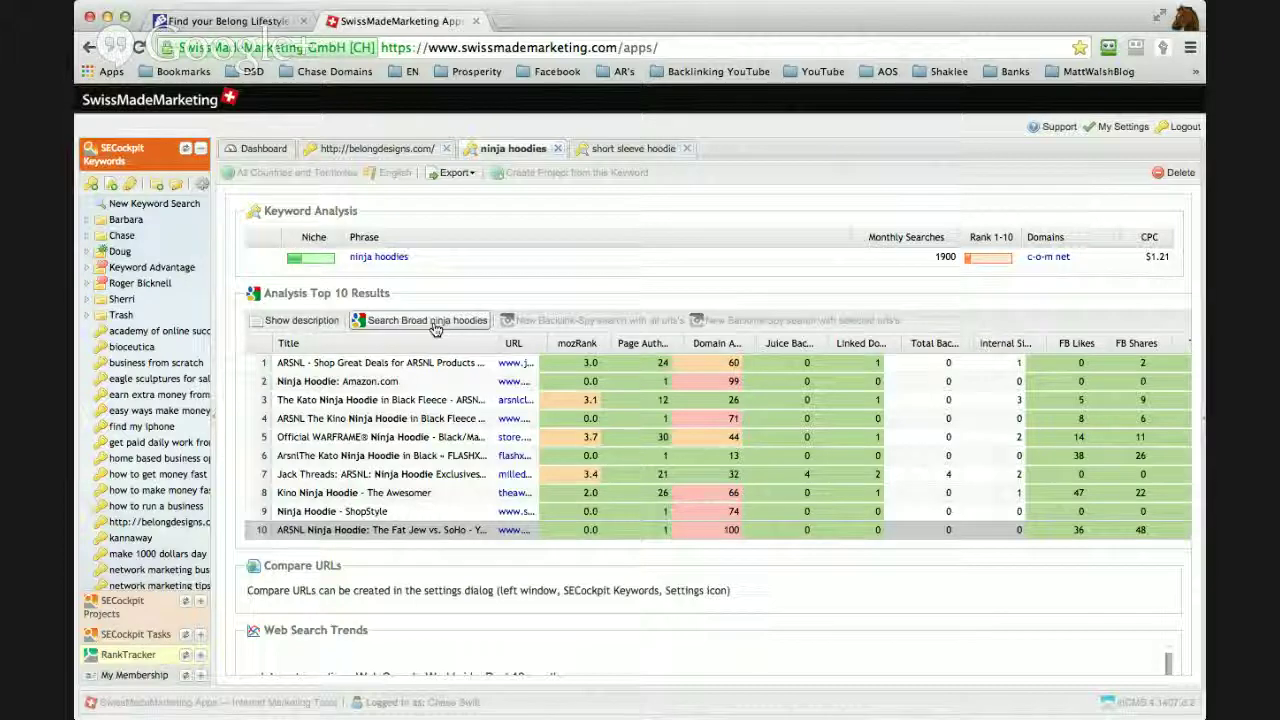
- Run the broad Google search for ninja hoodies from the analysis and look through the results page
click(467, 327)
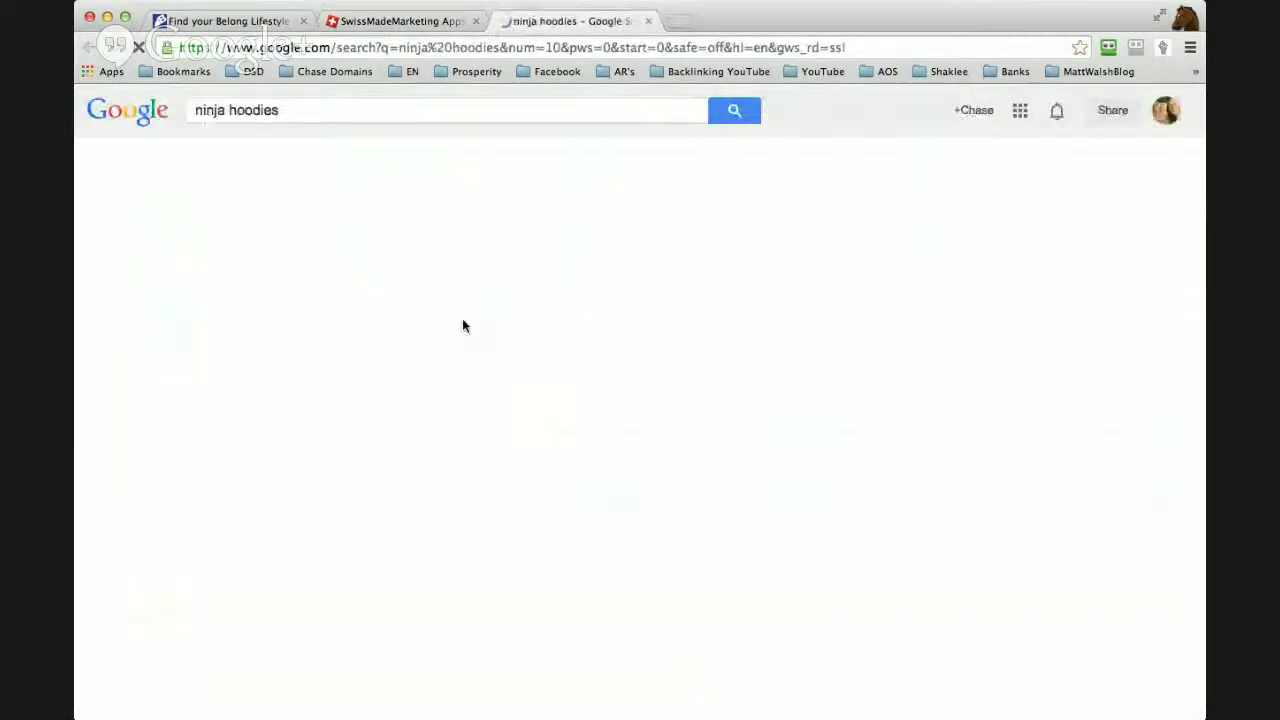
drag(379, 292, 264, 236)
click(264, 234)
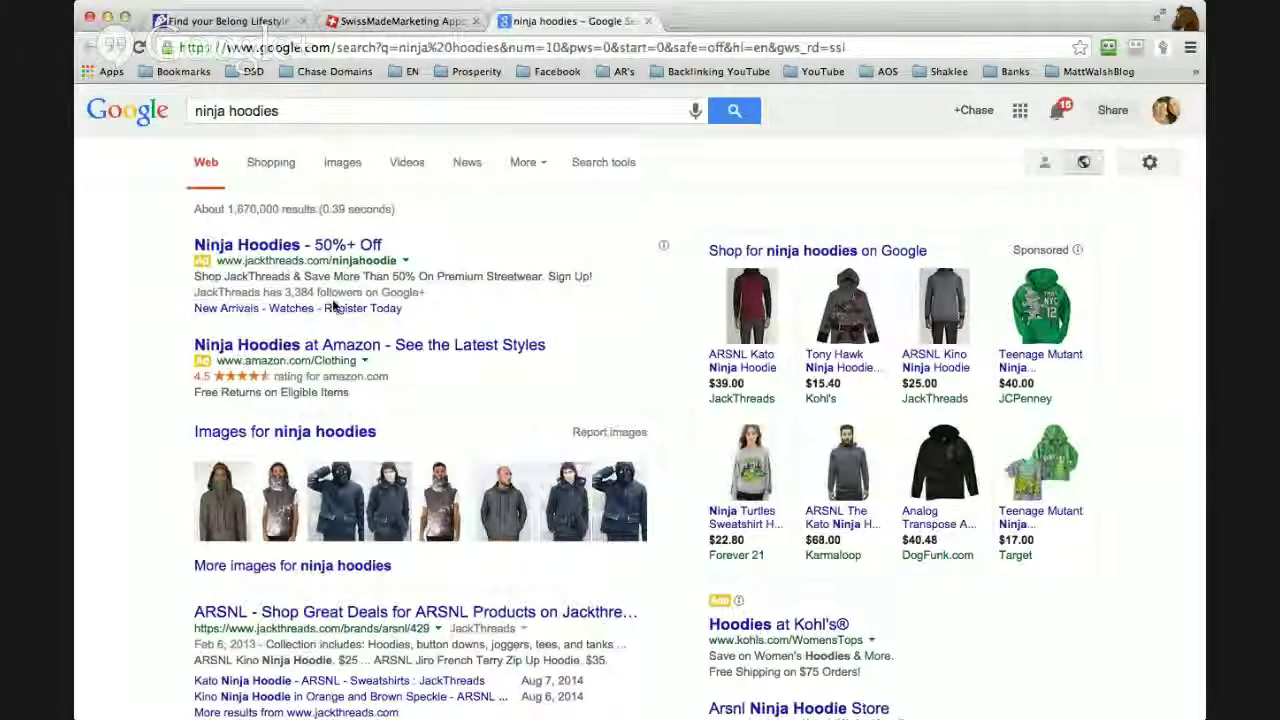
scroll(420, 310, down, 5)
scroll(455, 310, down, 3)
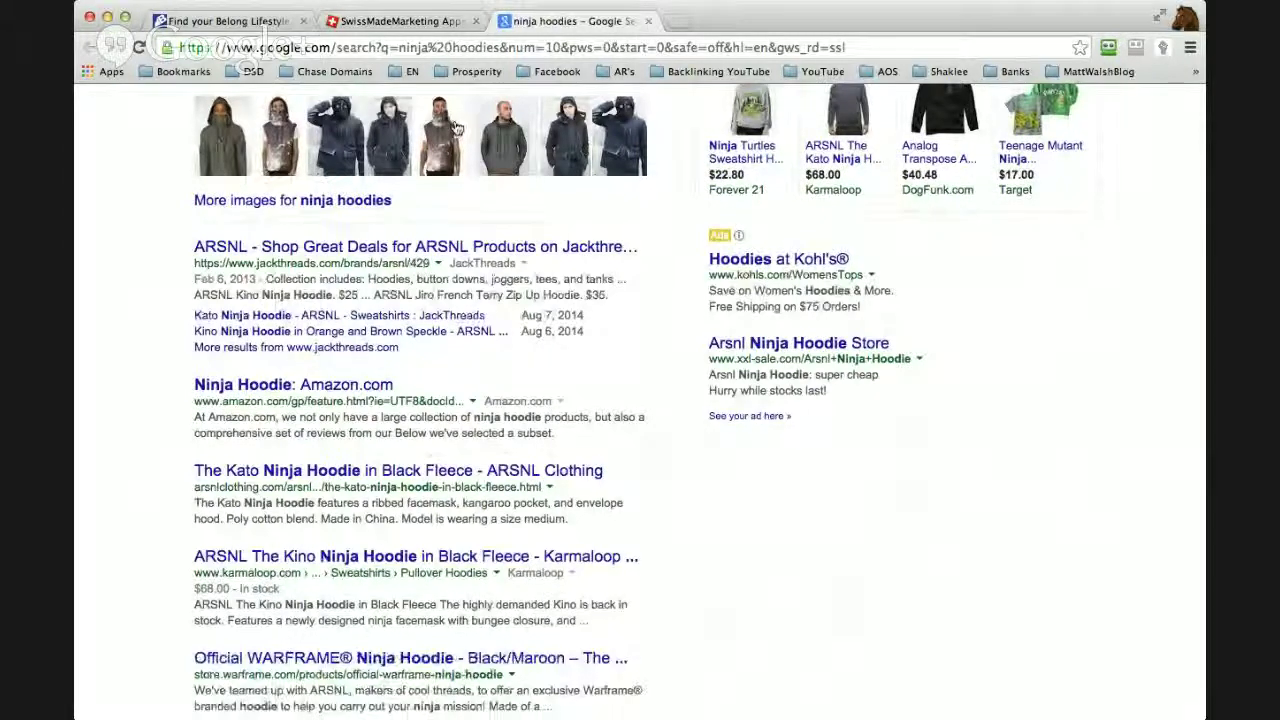
- Return to the ninja hoodies analysis and widen the URL column until the full result addresses show
click(422, 20)
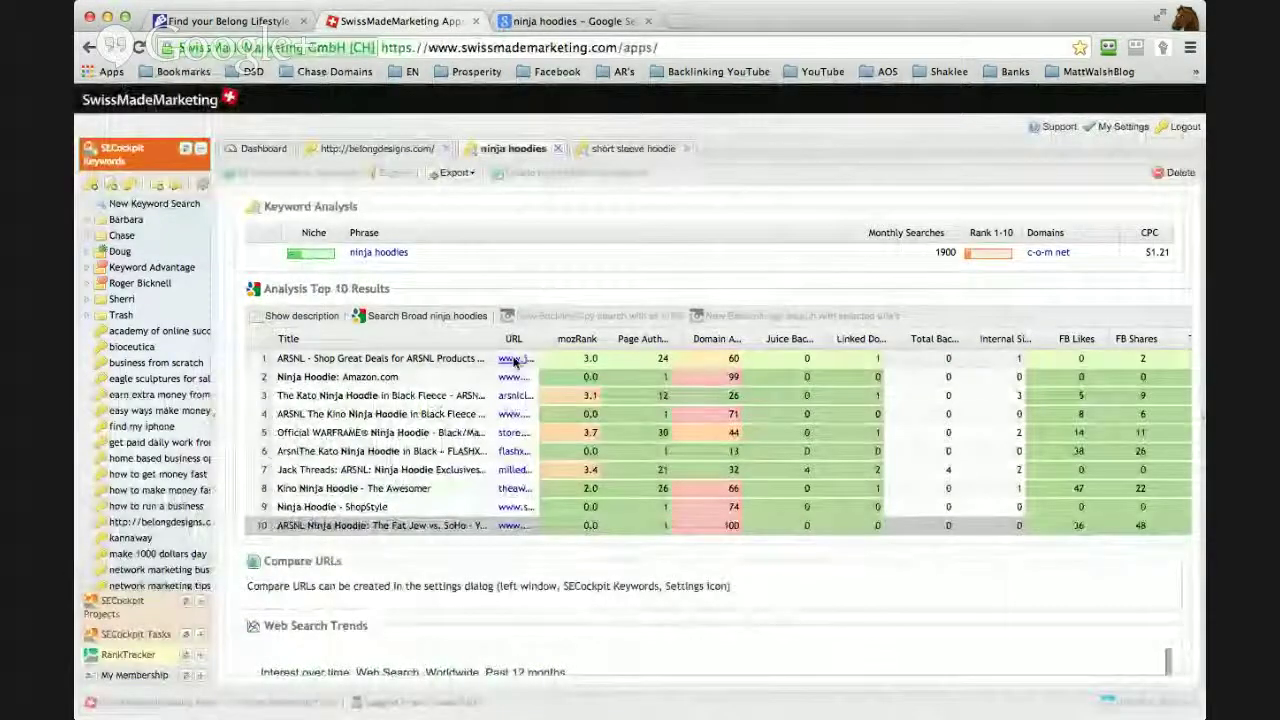
drag(769, 343, 770, 343)
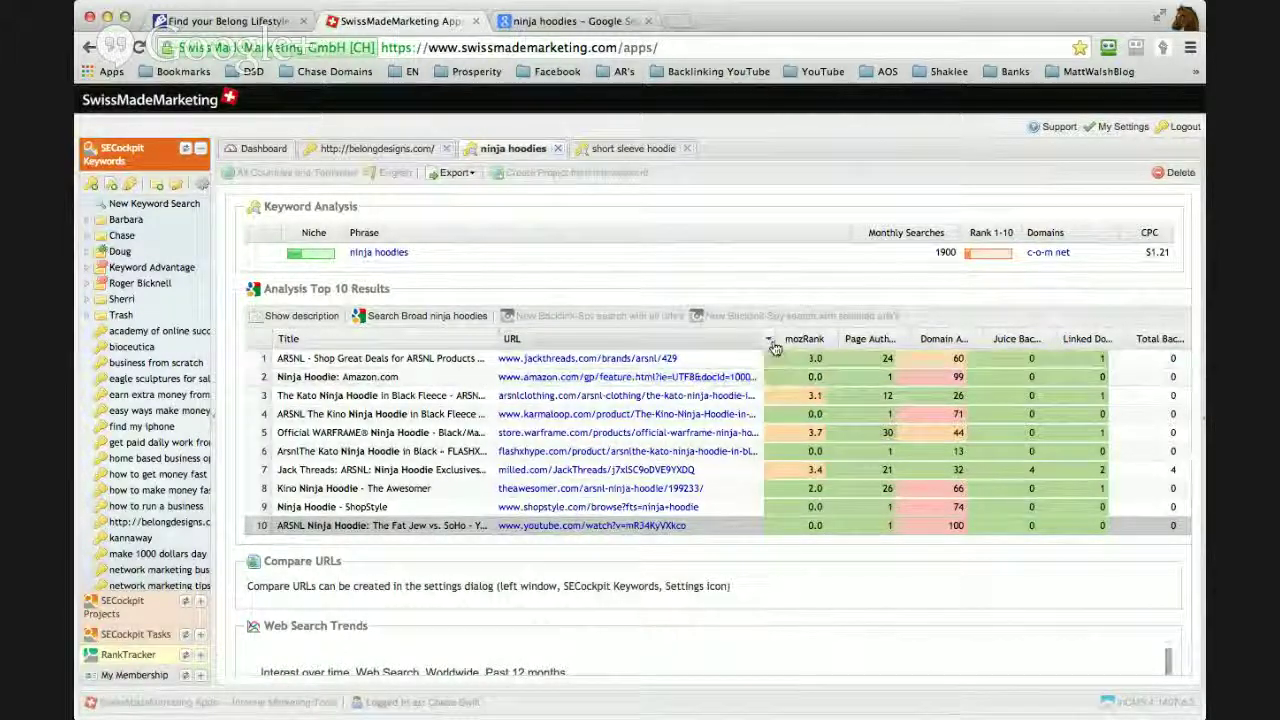
drag(772, 339, 944, 339)
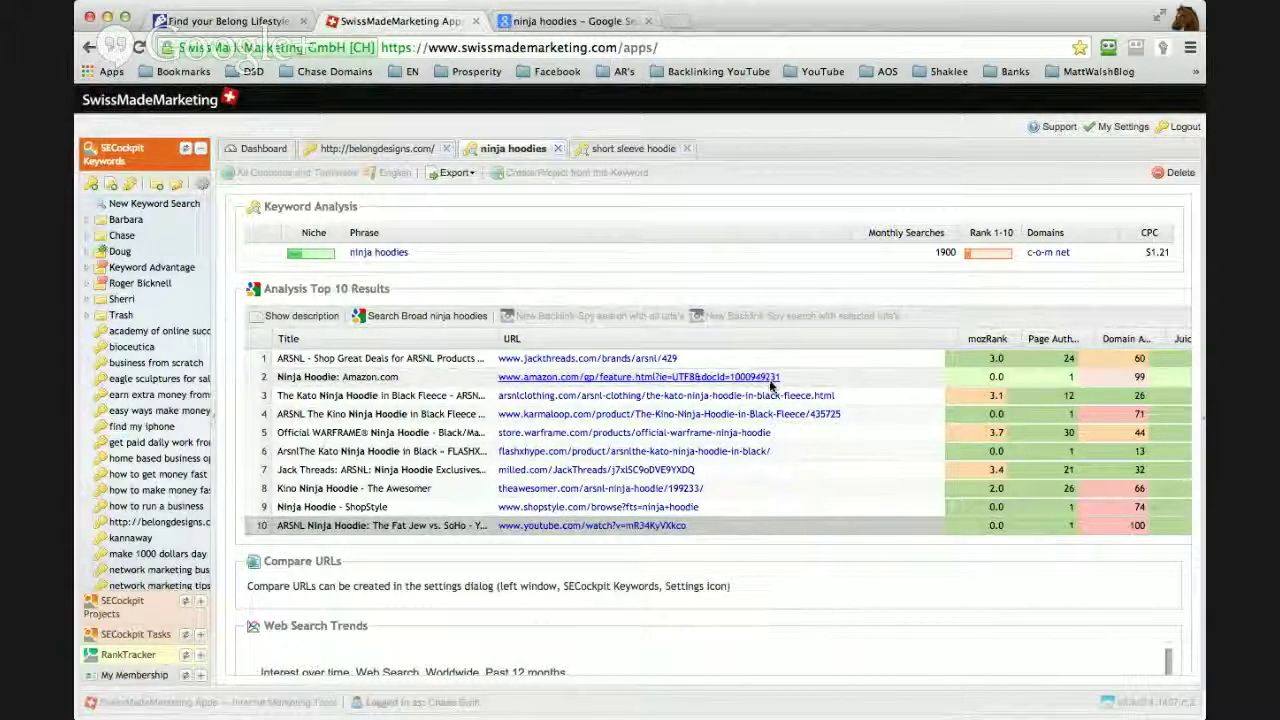
- Open the Amazon ninja hoodie page from the Google results and go back to the results
click(540, 22)
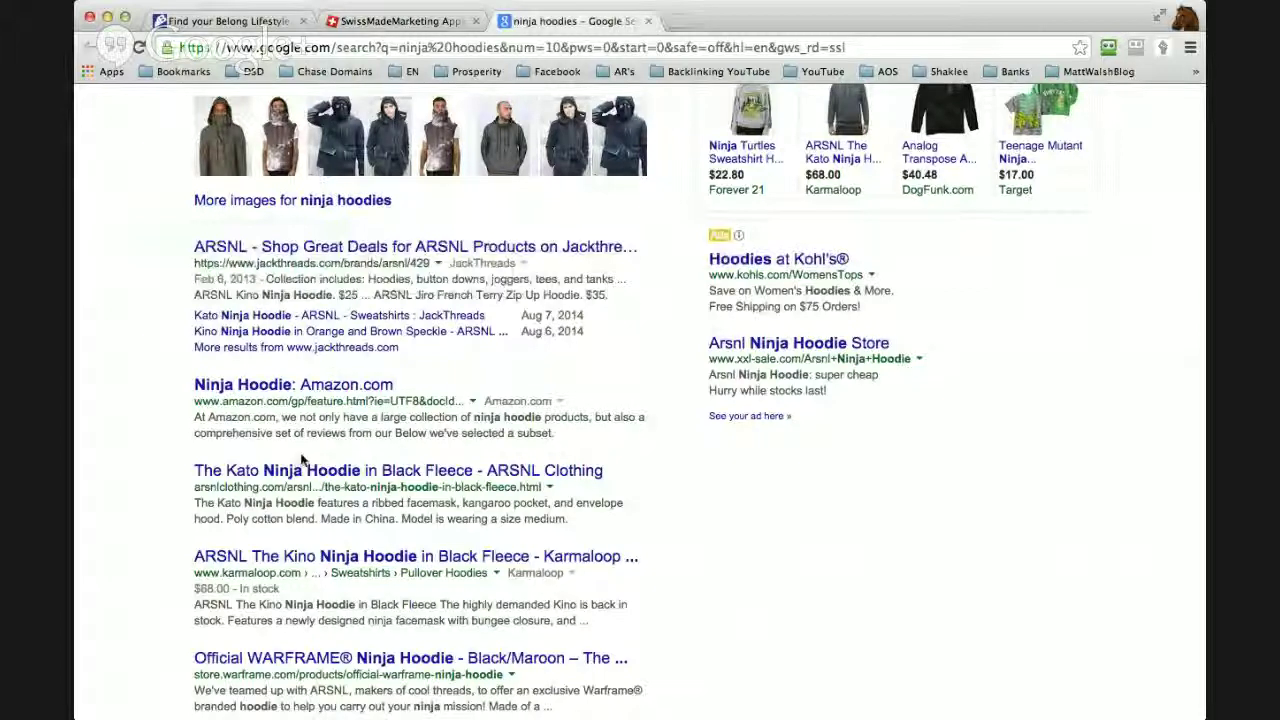
click(345, 388)
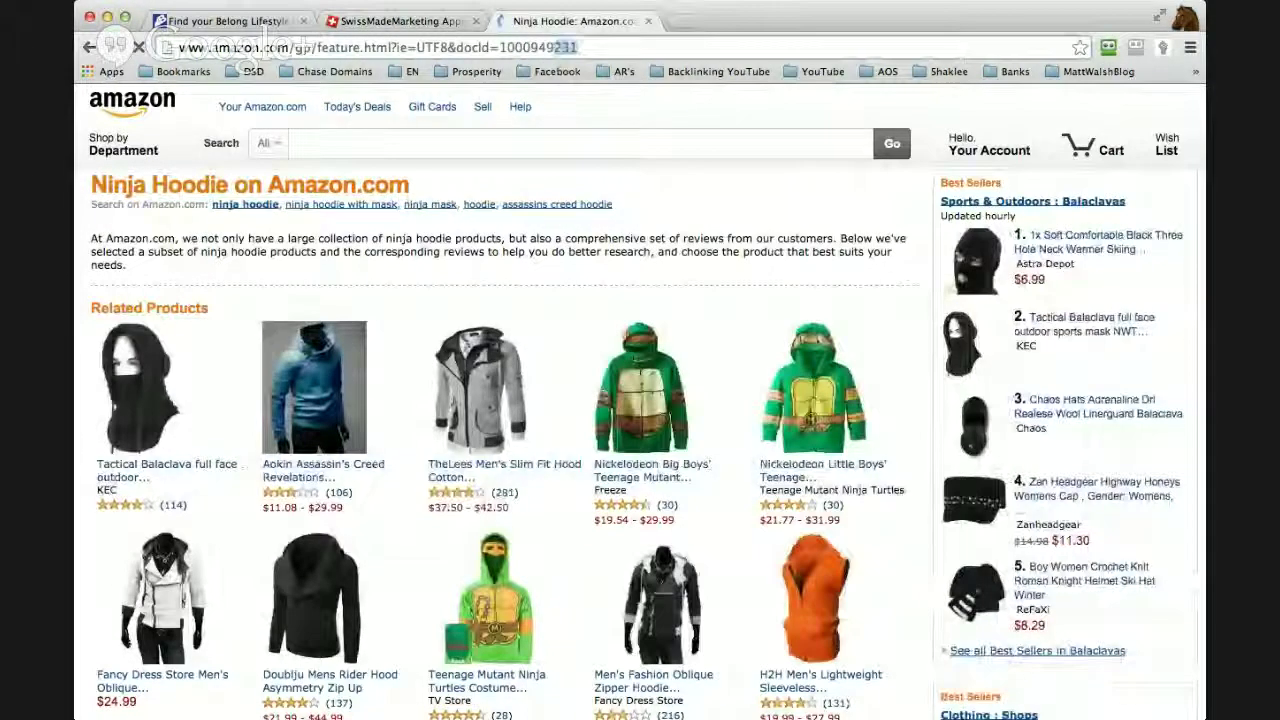
click(85, 47)
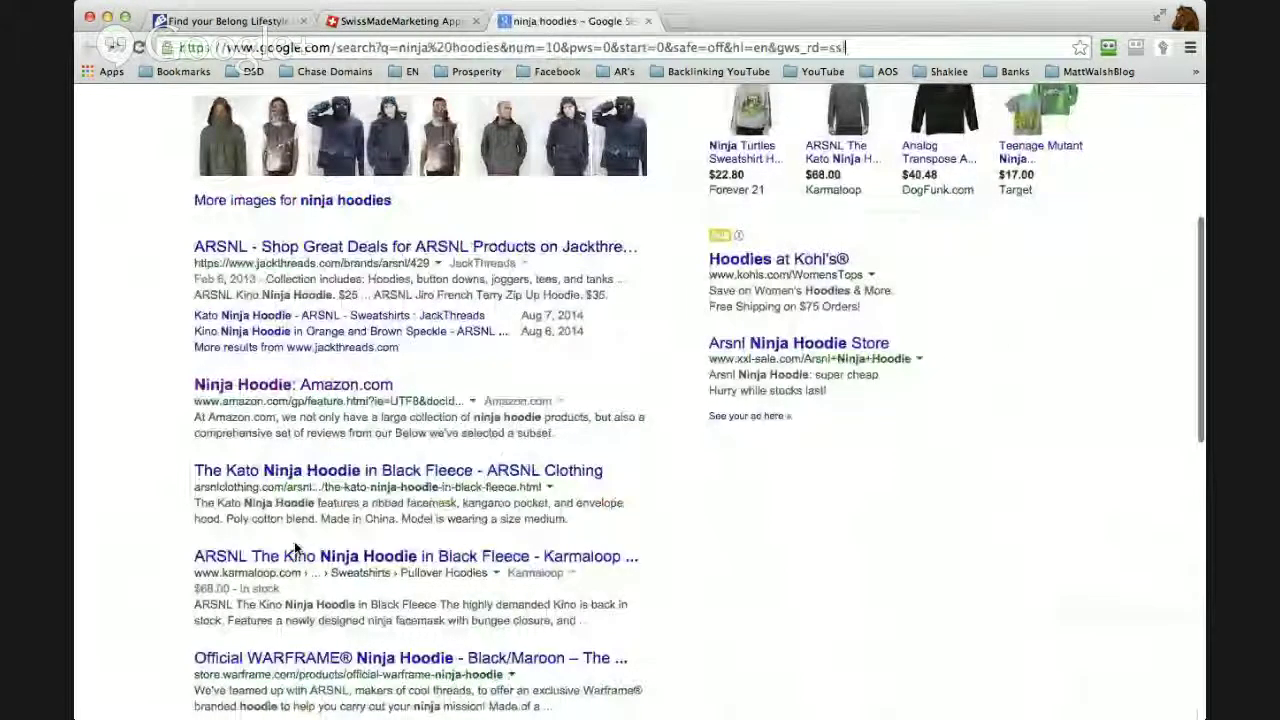
- Highlight the Karmaloop Kino Ninja Hoodie result in the analysis and compare it with the Google listing
click(450, 20)
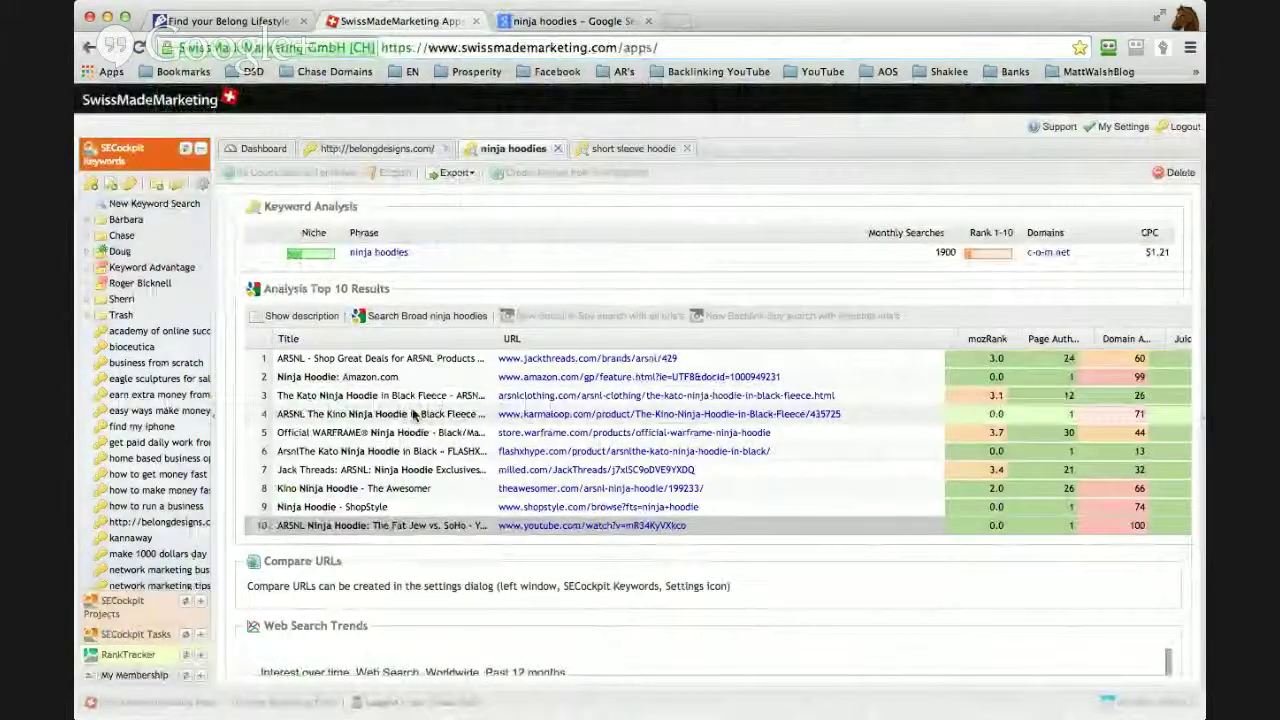
click(285, 415)
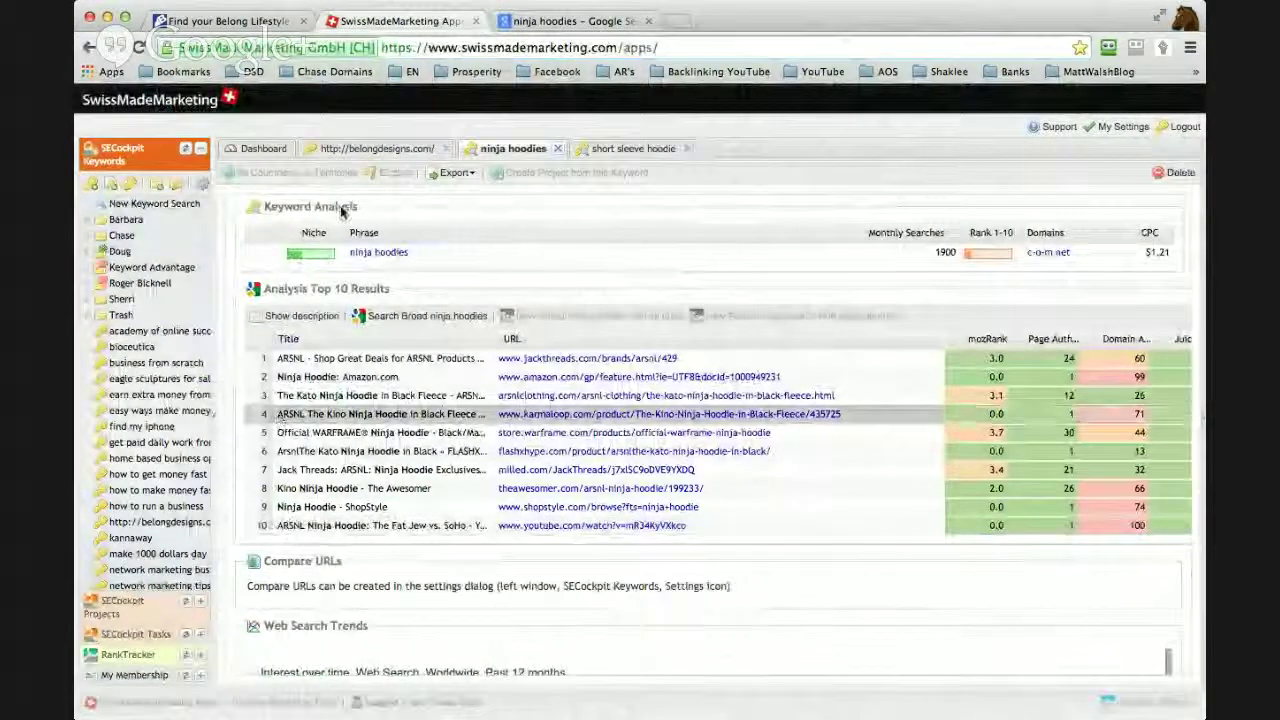
click(535, 22)
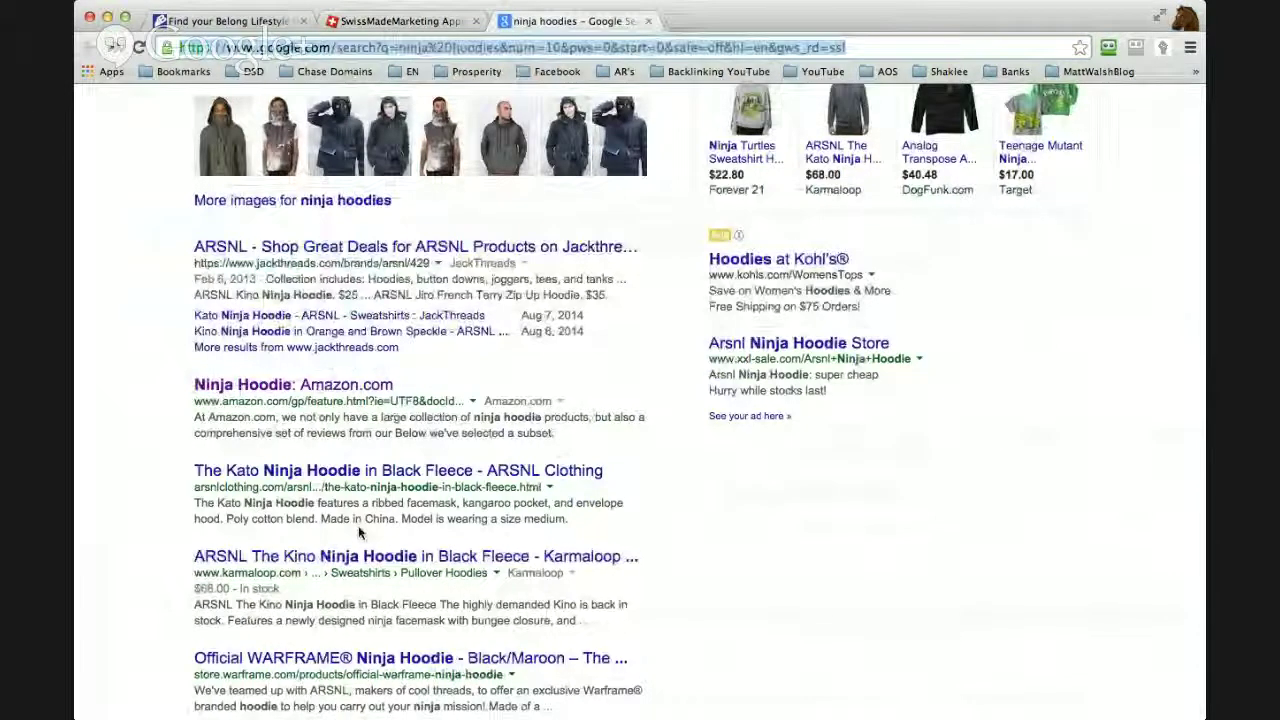
scroll(358, 525, down, 3)
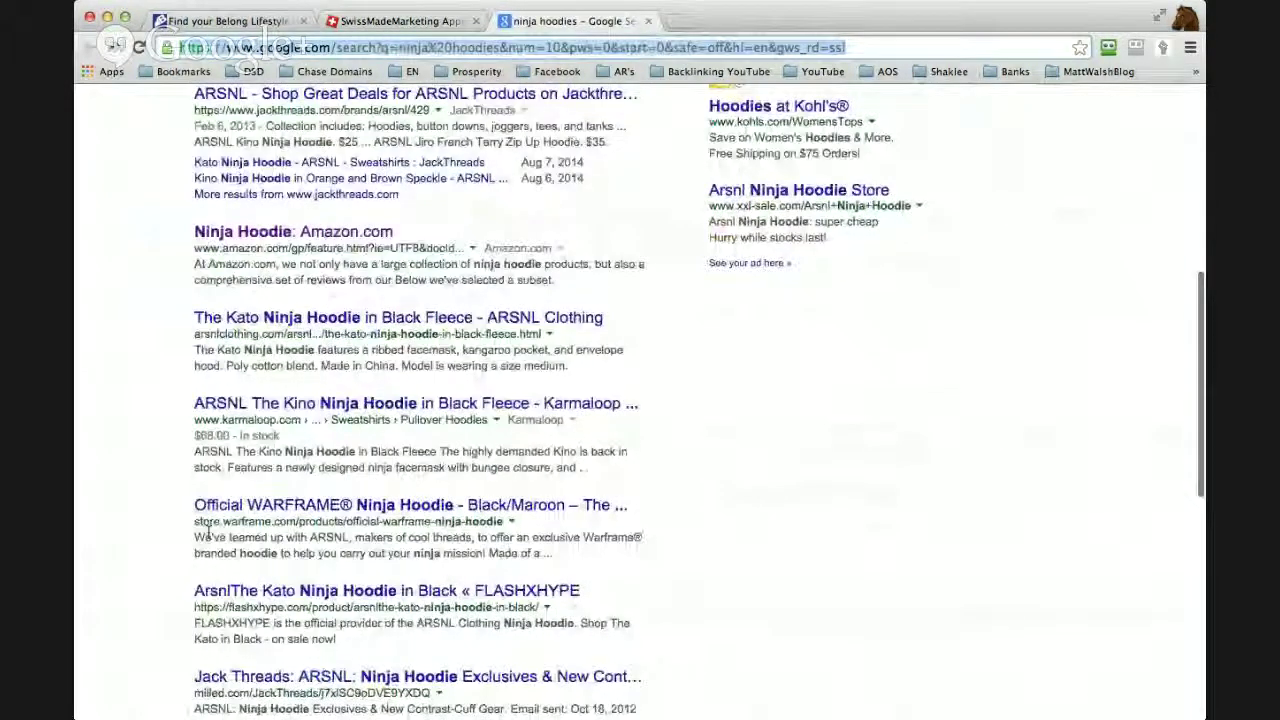
- Highlight the tenth analysis result, the YouTube video, and locate the same video in the Google results
click(445, 24)
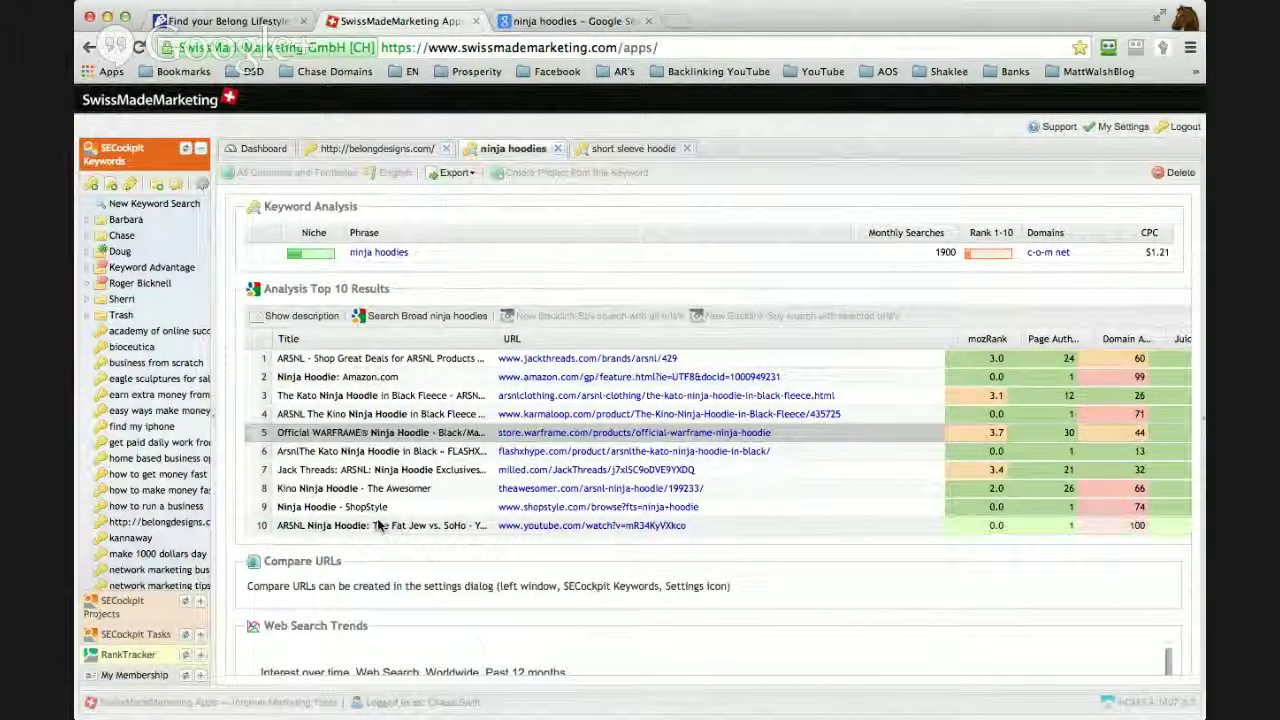
click(326, 529)
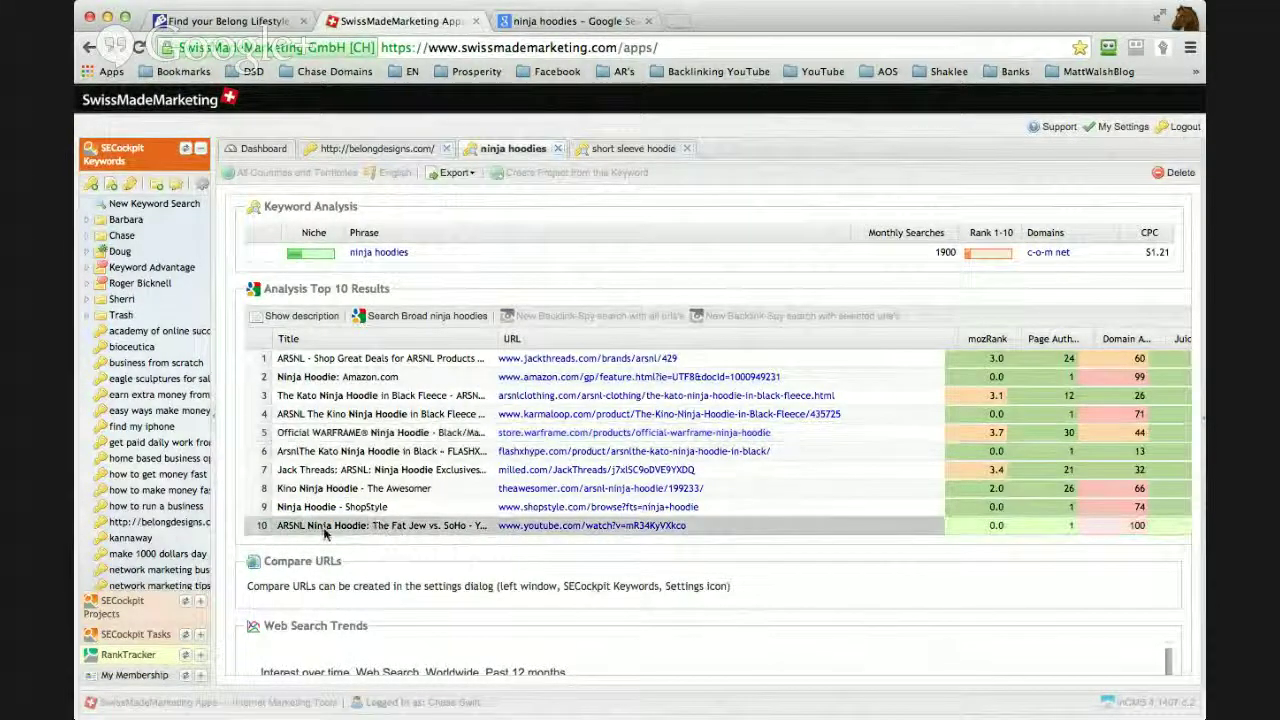
click(533, 22)
scroll(471, 354, down, 5)
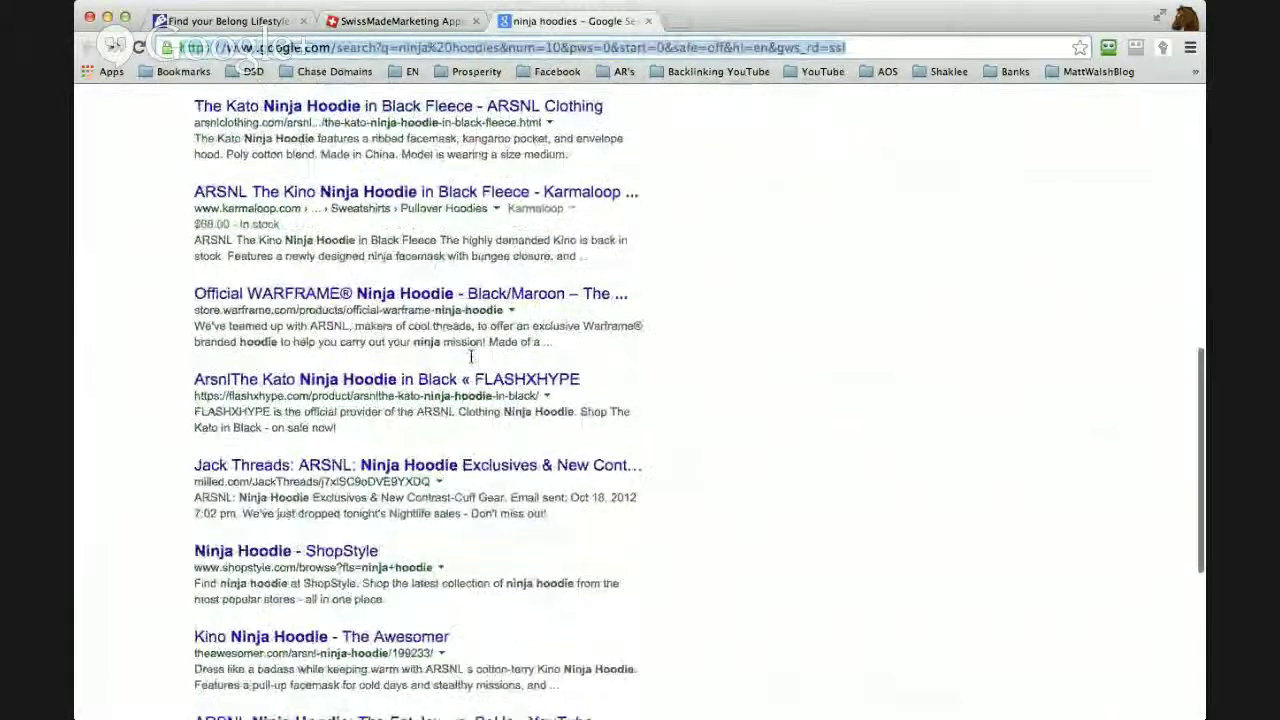
scroll(471, 364, down, 3)
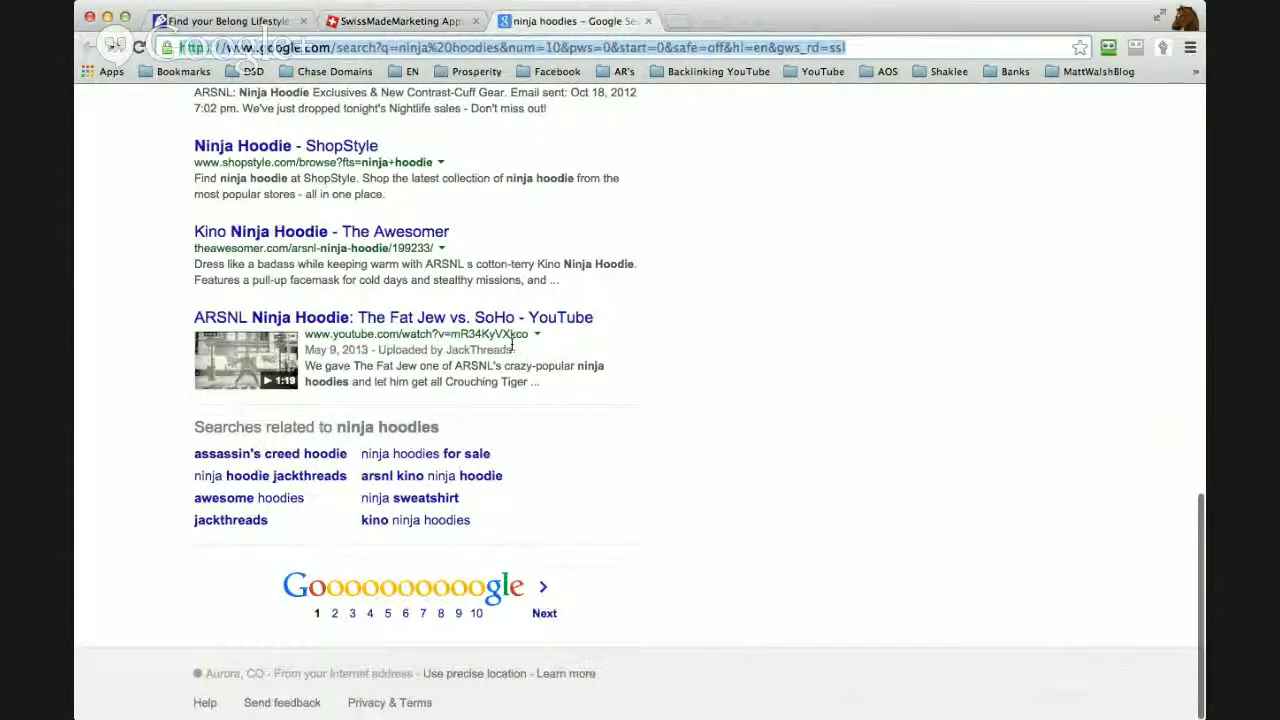
- Return to the ninja hoodies analysis and narrow the URL and Title columns to show more ranking metrics
click(400, 20)
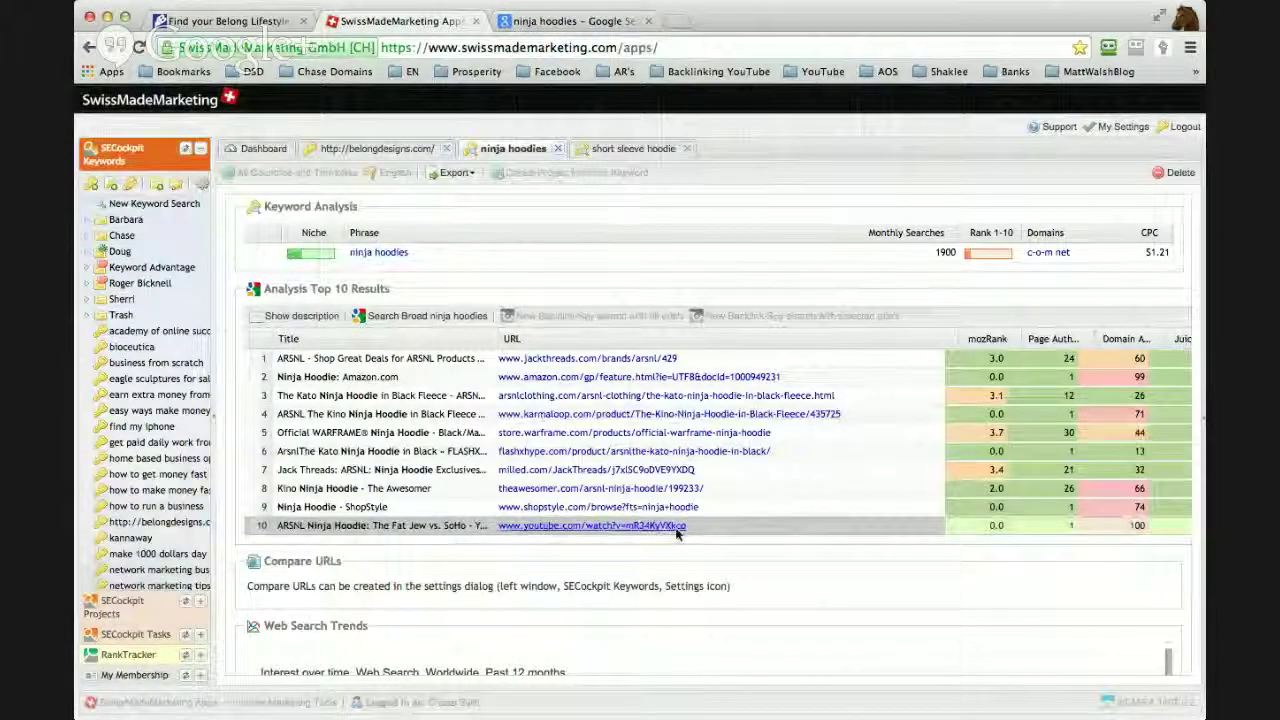
drag(955, 340, 600, 358)
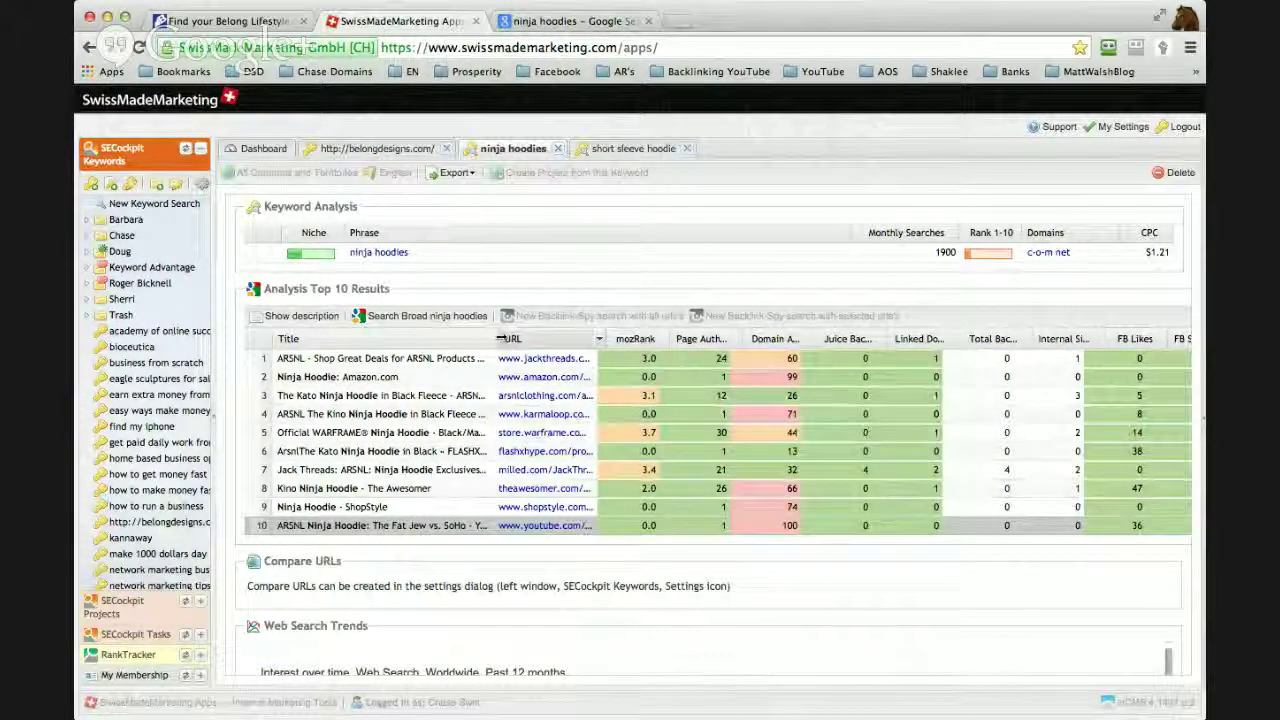
drag(495, 340, 390, 348)
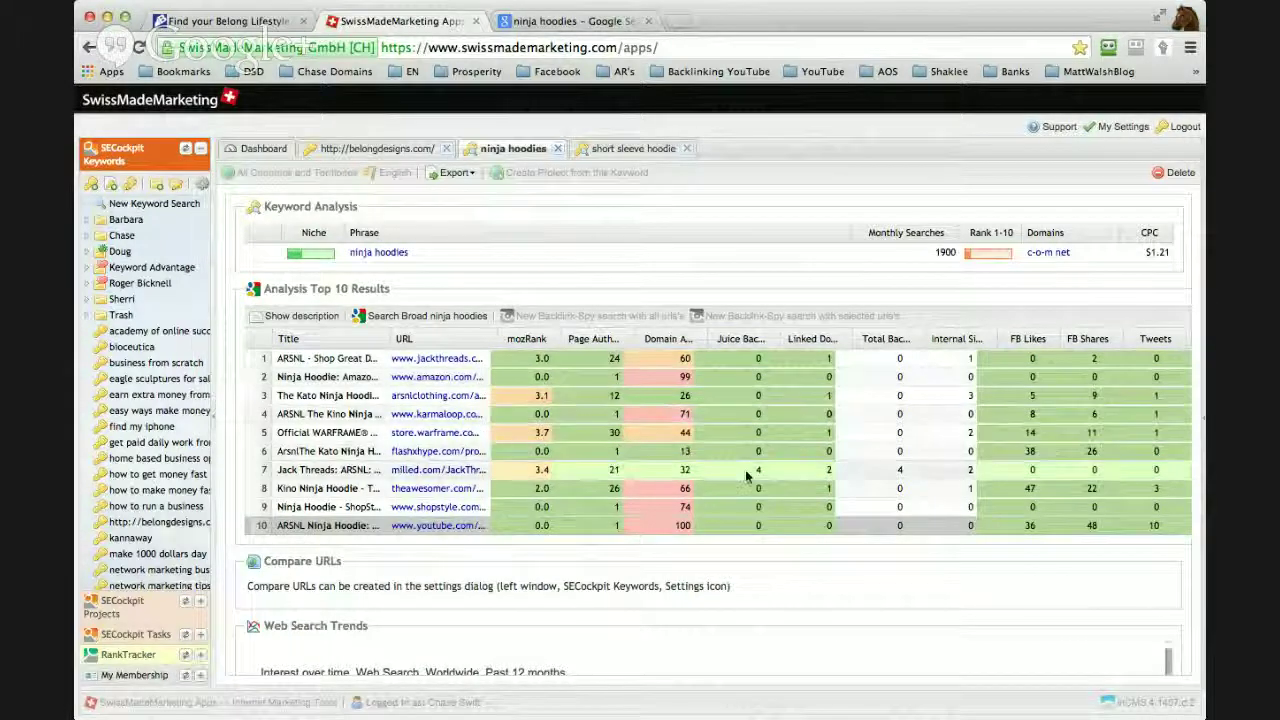
- Examine the Jack Threads result's backlinks, widening the Juice Backlinks column to read its heading and narrowing it again
click(326, 472)
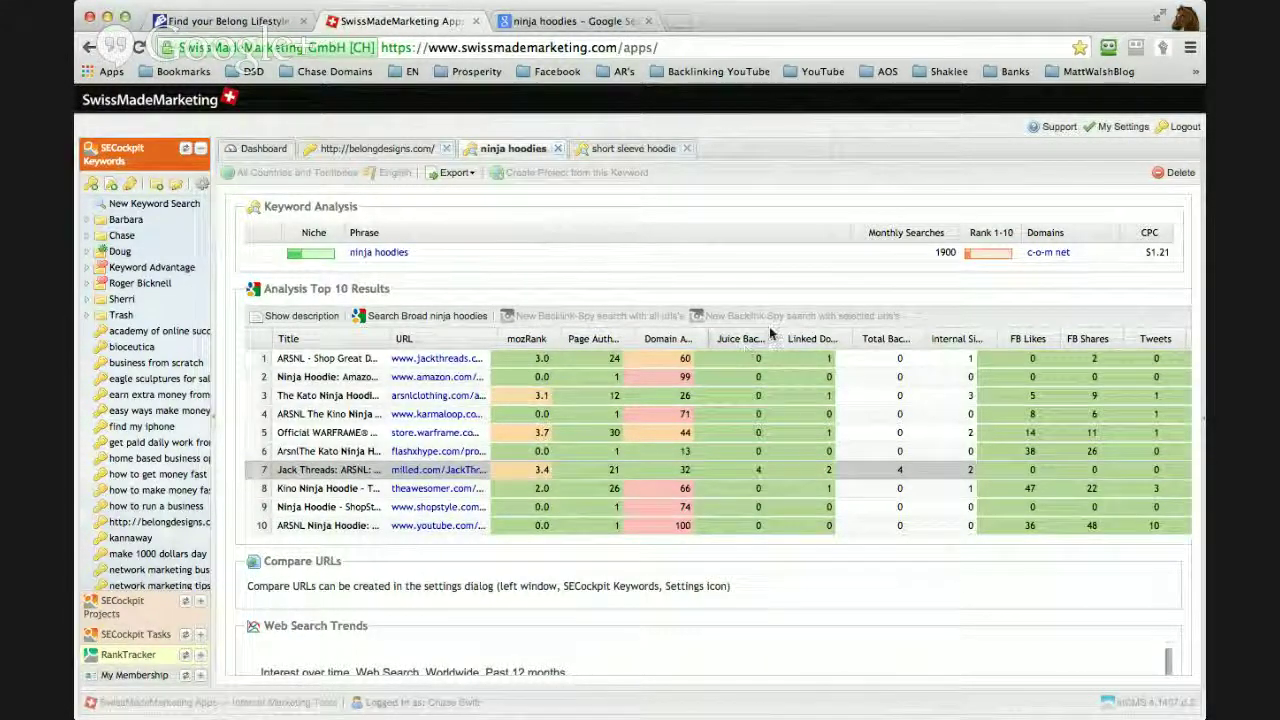
drag(805, 340, 843, 340)
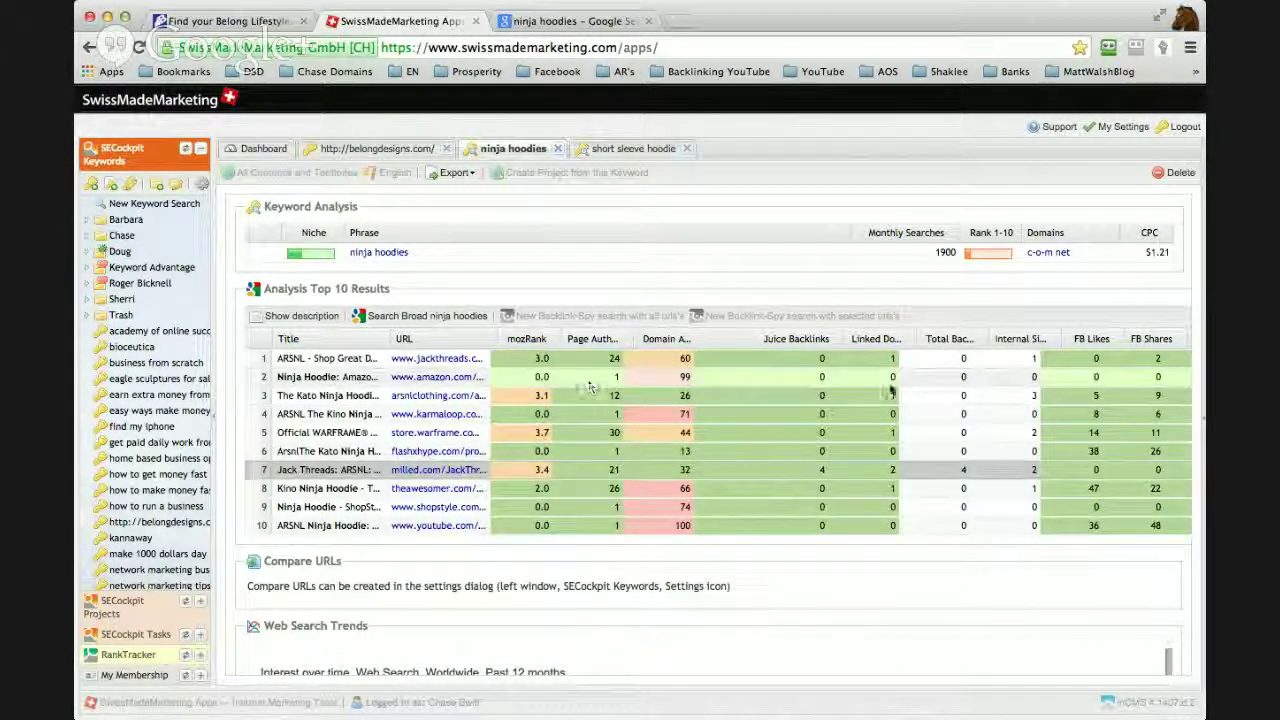
drag(835, 342, 788, 345)
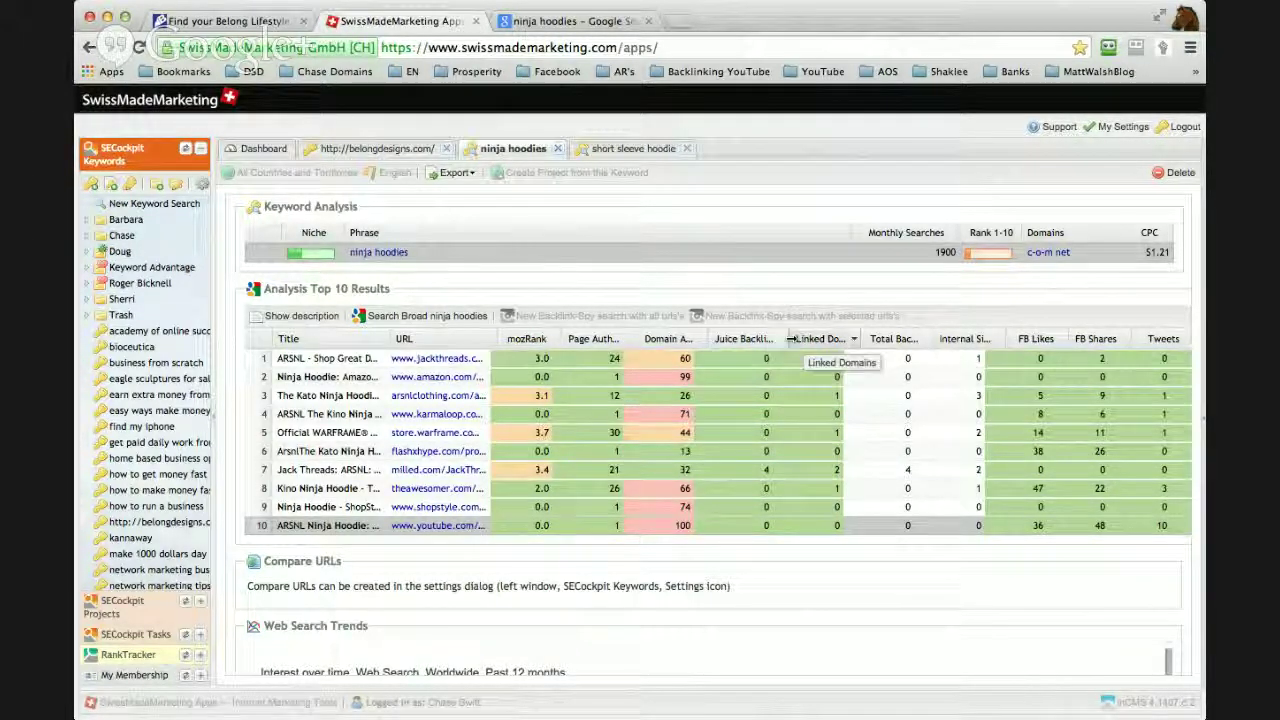
drag(790, 338, 758, 338)
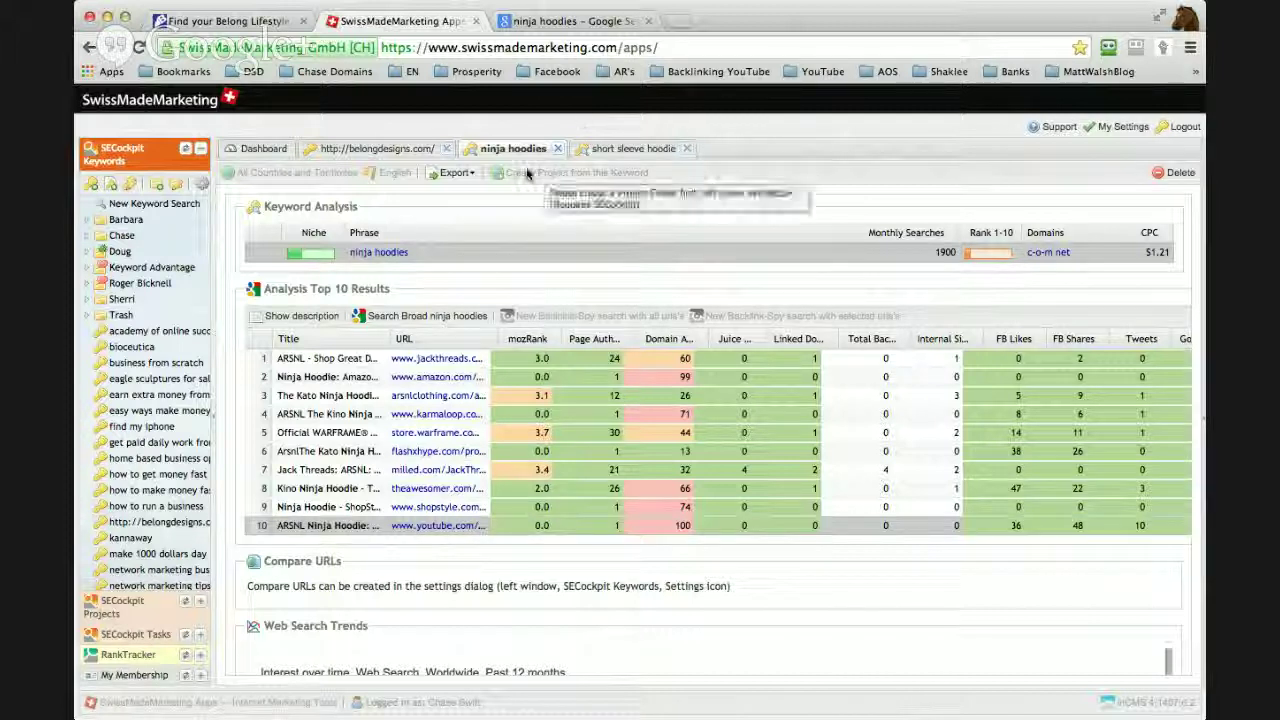
- Check the short sleeve hoodie row in the belongdesigns.com keyword list and return to the ninja hoodies analysis
click(393, 150)
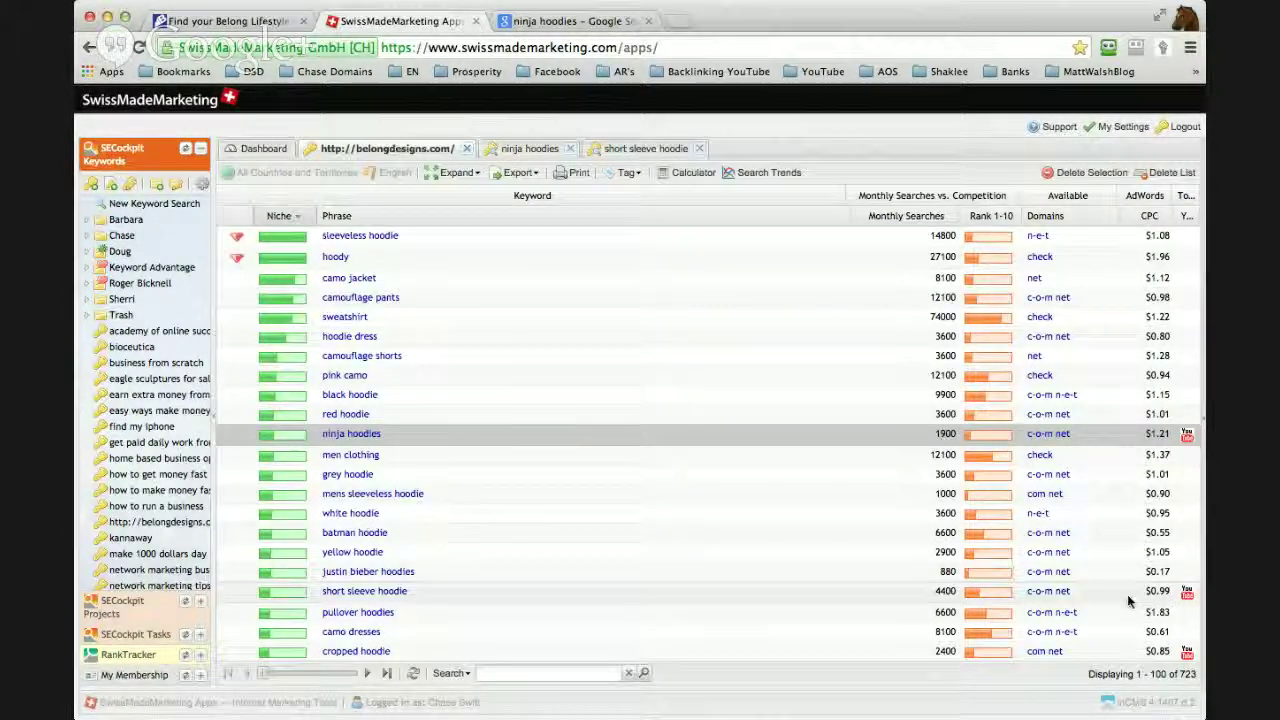
click(743, 593)
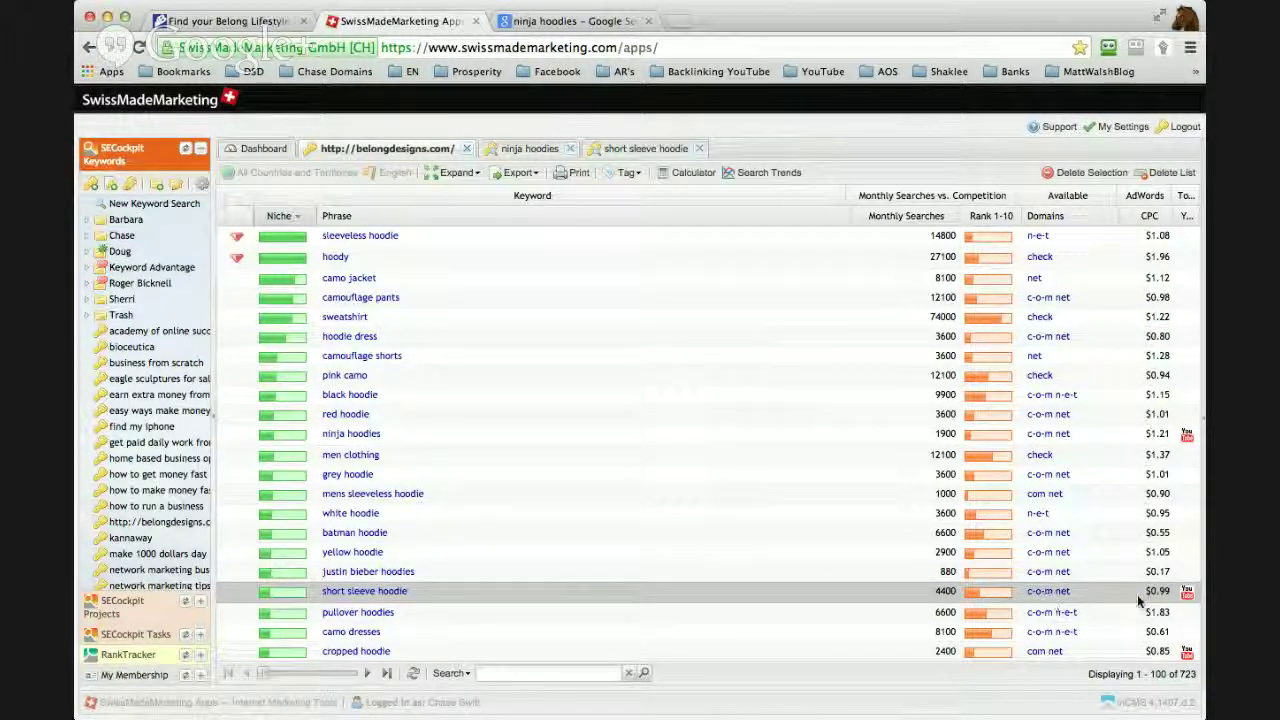
click(522, 150)
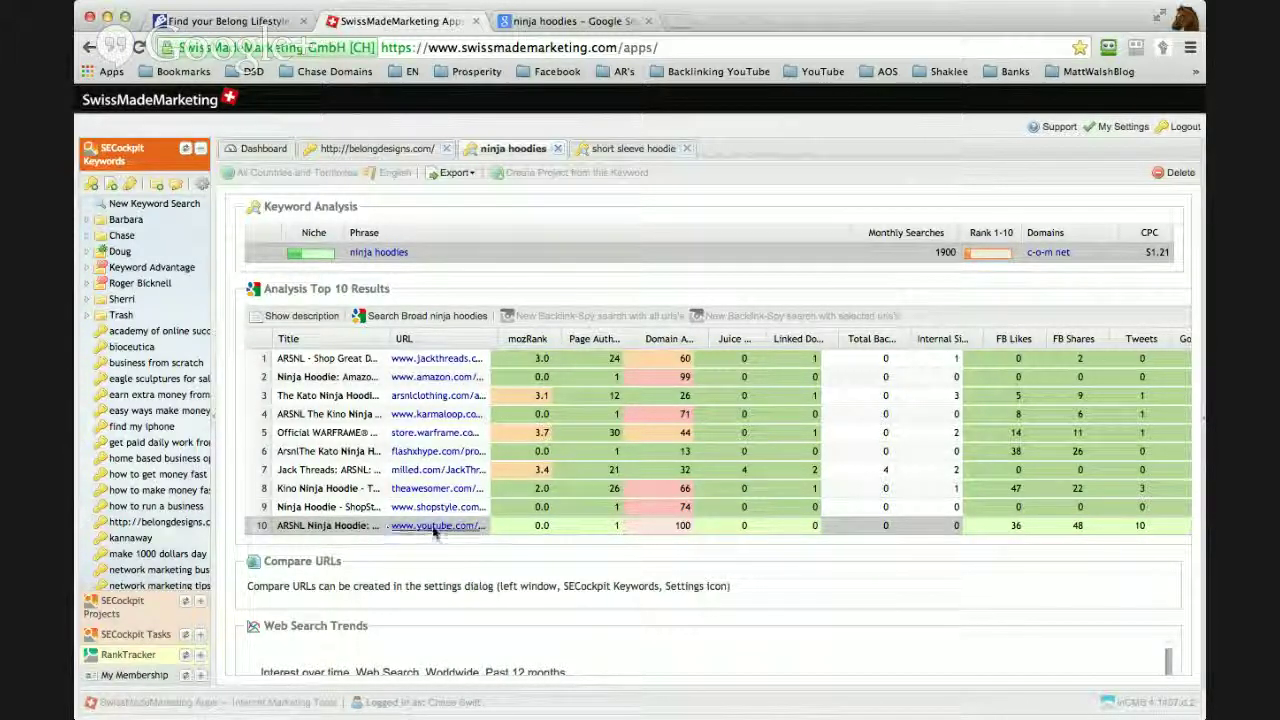
- Highlight the YouTube result's upload date in the Google results and open the ARSNL Ninja Hoodie video
click(563, 21)
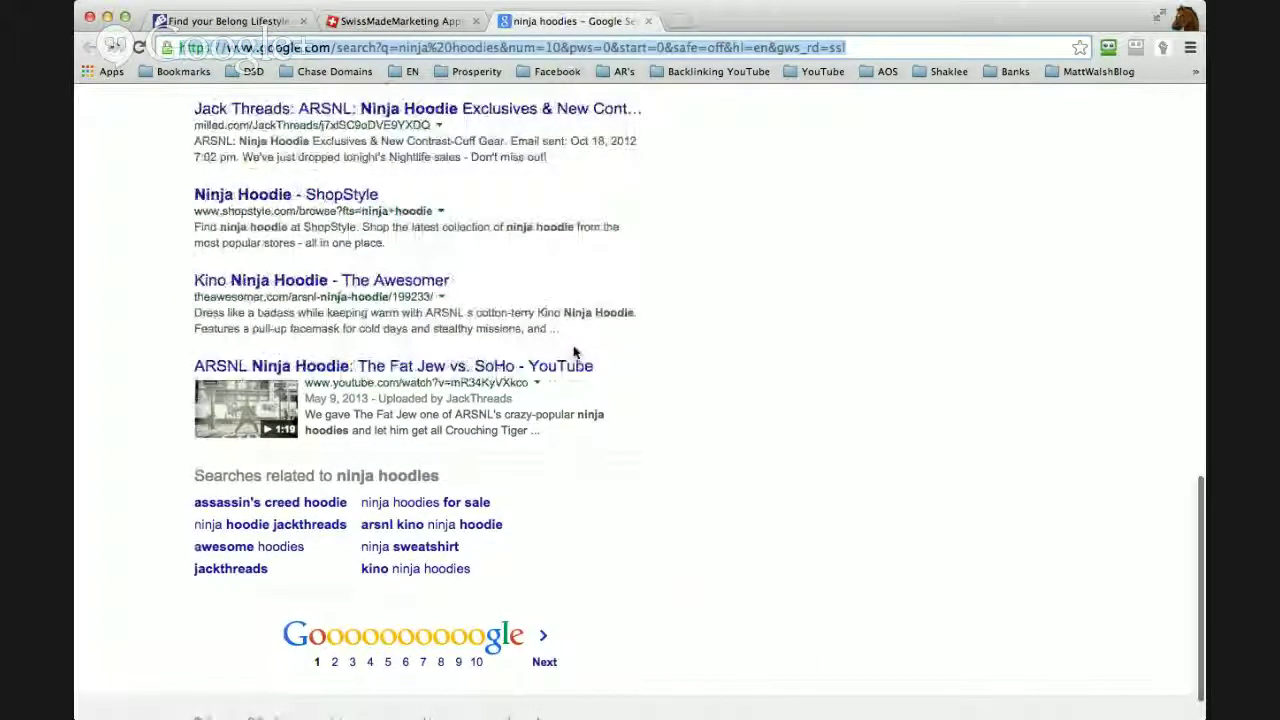
drag(304, 398, 365, 398)
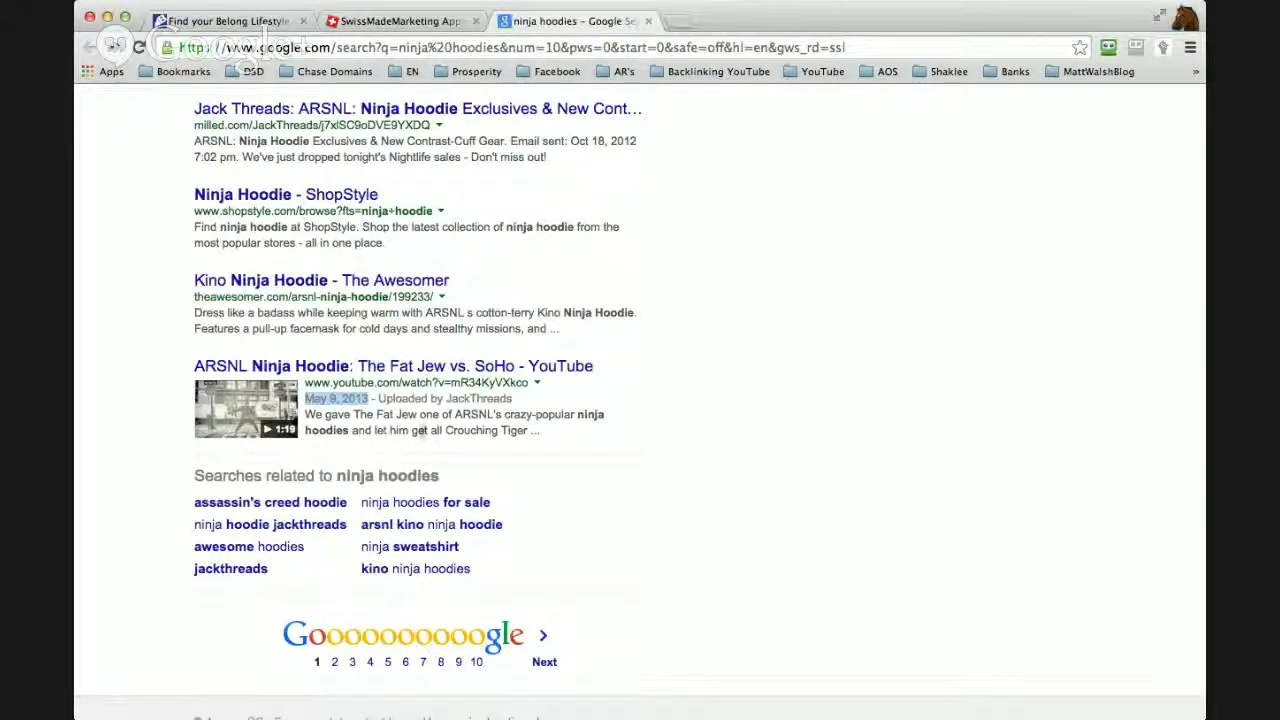
click(402, 367)
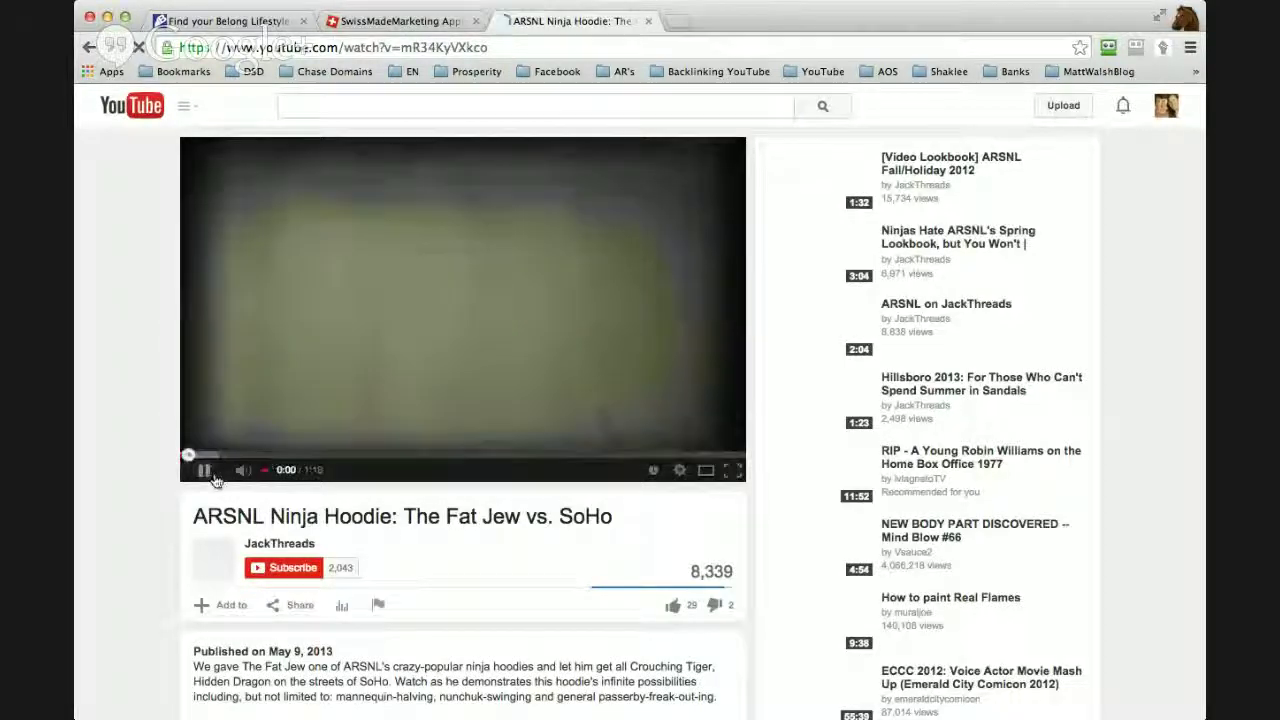
- Highlight the video's view count, then expand its description and highlight the phrase ninja hoodie and the full description text
scroll(777, 408, down, 3)
double_click(705, 406)
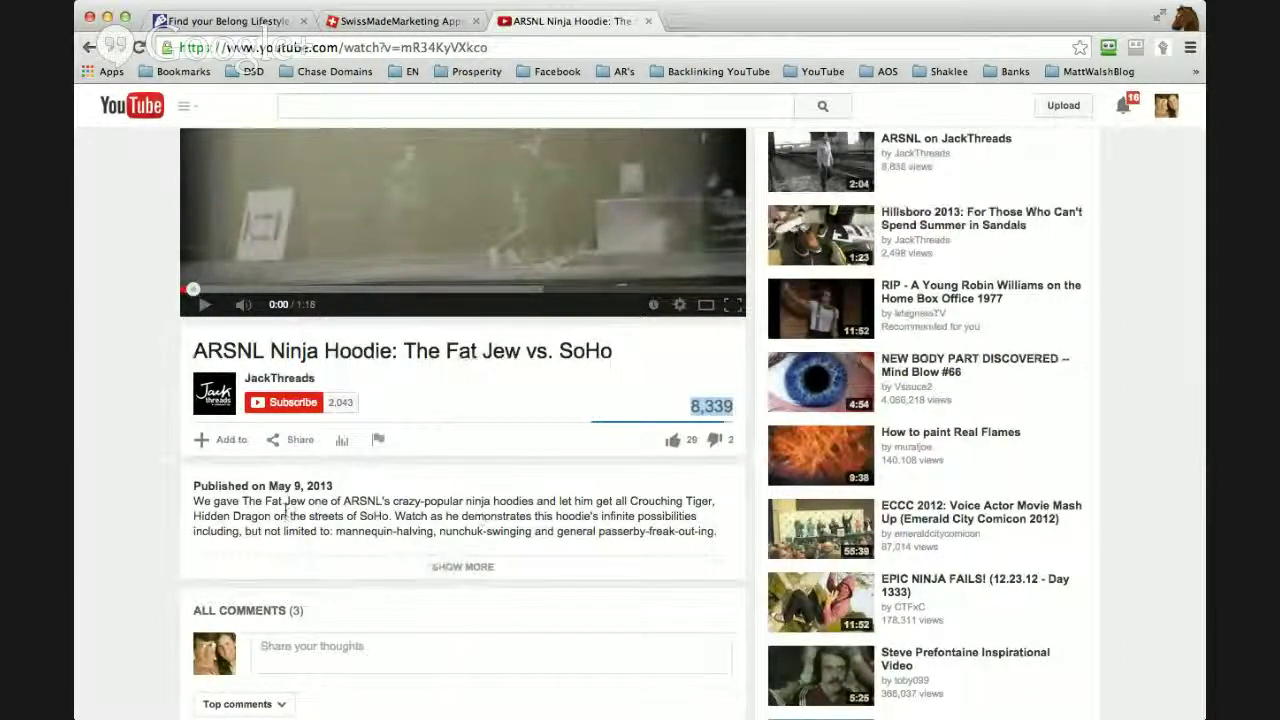
click(488, 566)
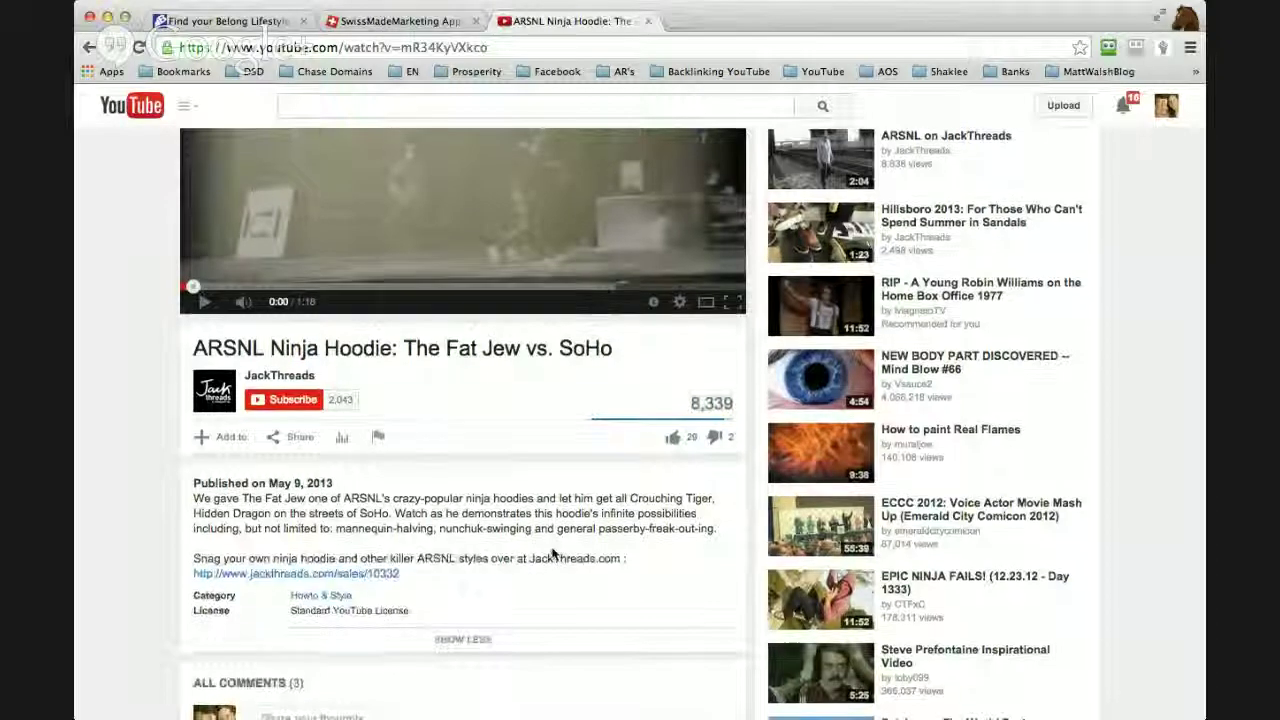
scroll(555, 550, down, 3)
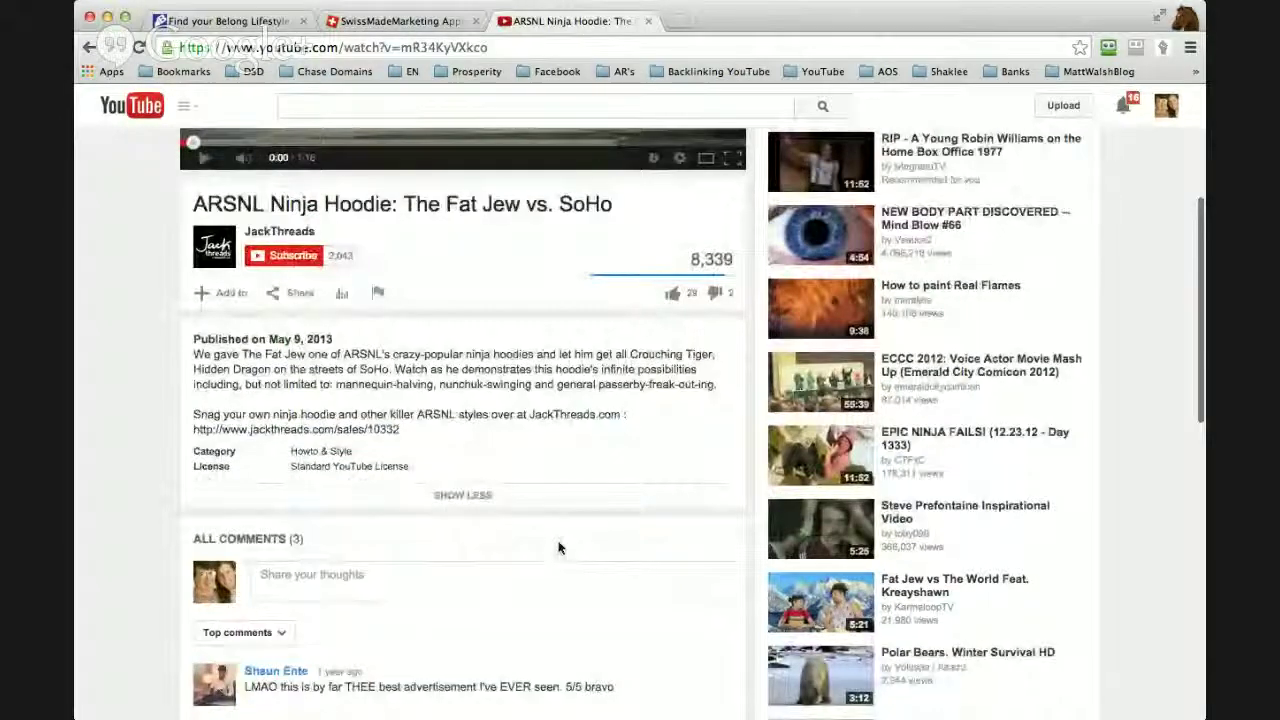
drag(273, 414, 338, 414)
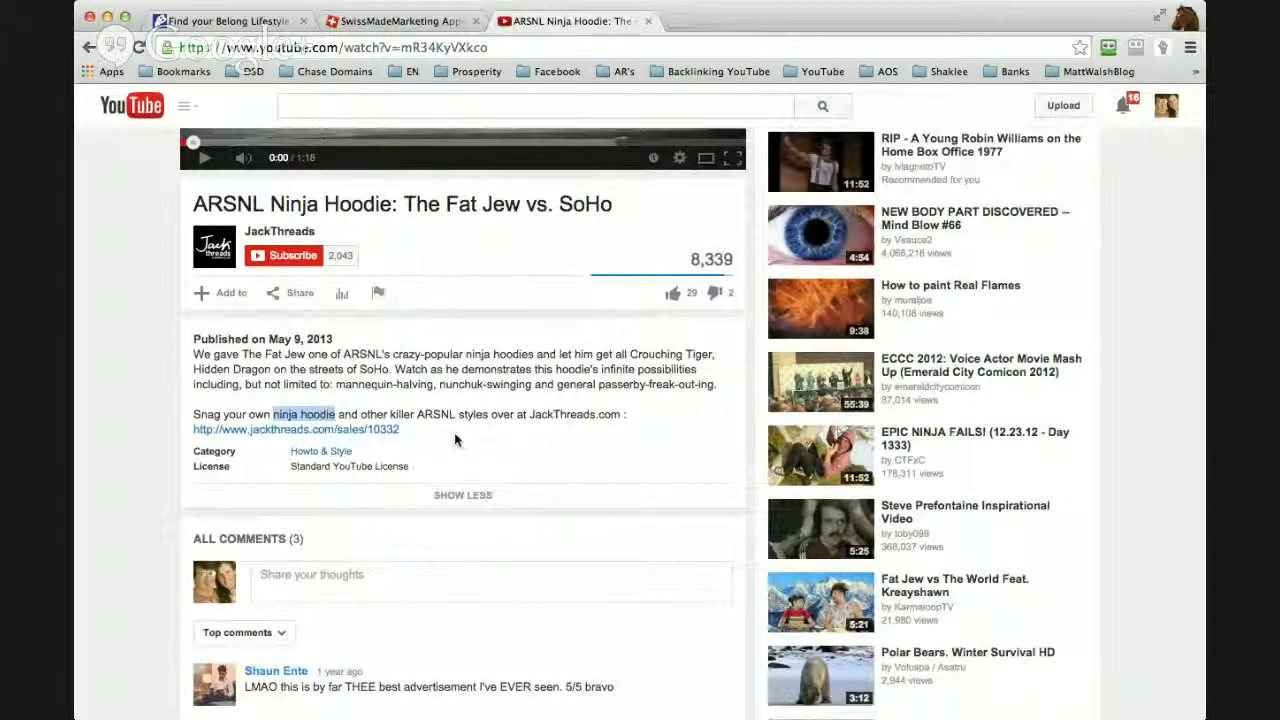
drag(195, 354, 438, 440)
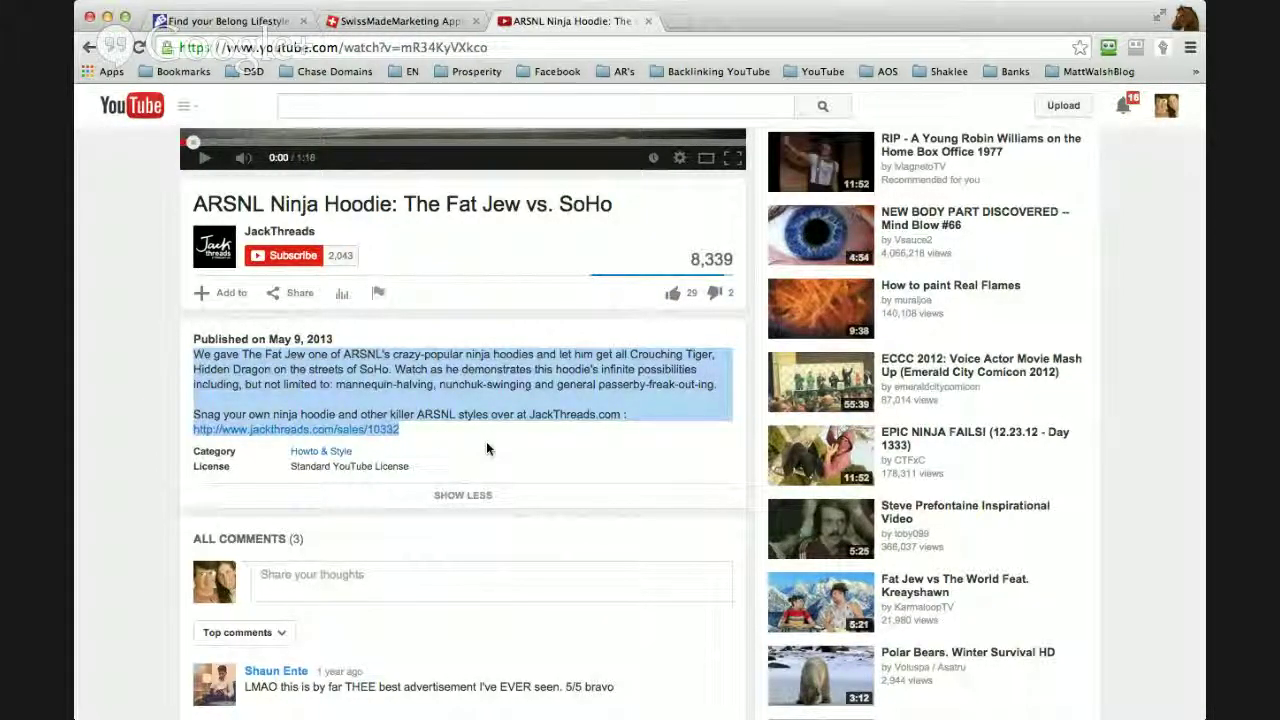
click(472, 428)
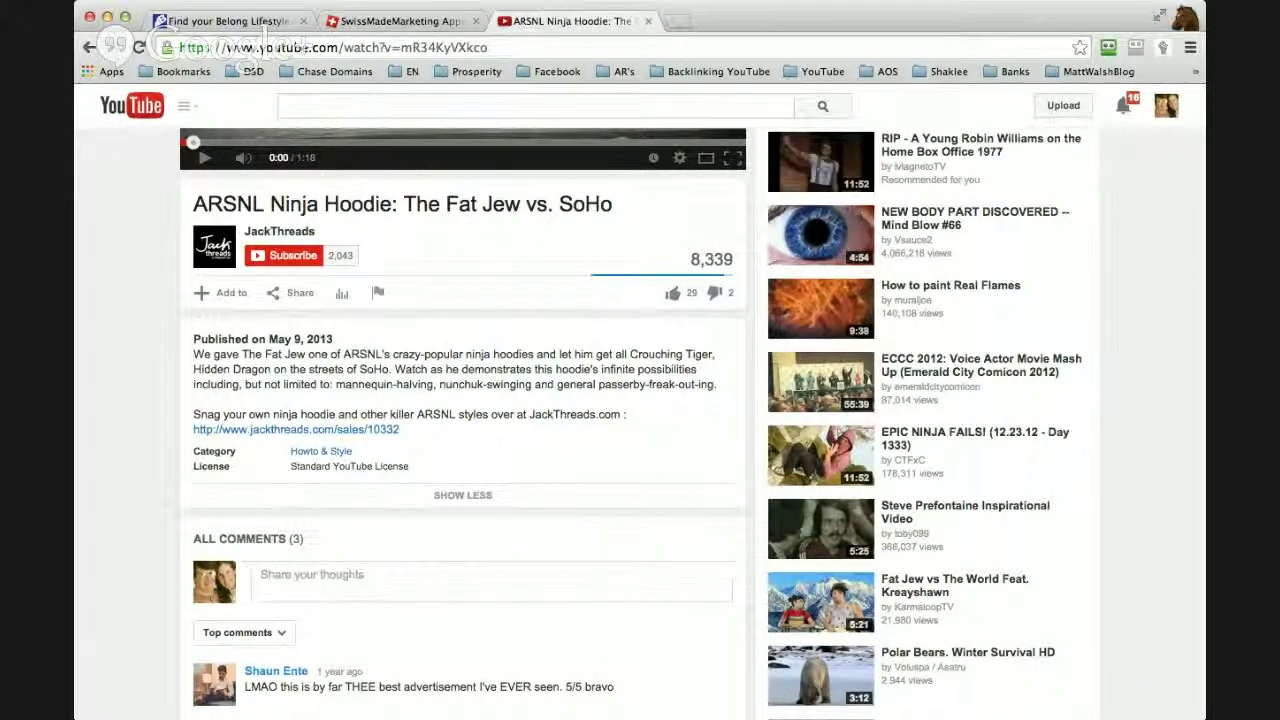
- Open the page source of the ARSNL Ninja Hoodie video and locate its keywords meta tag
key(alt+super+u)
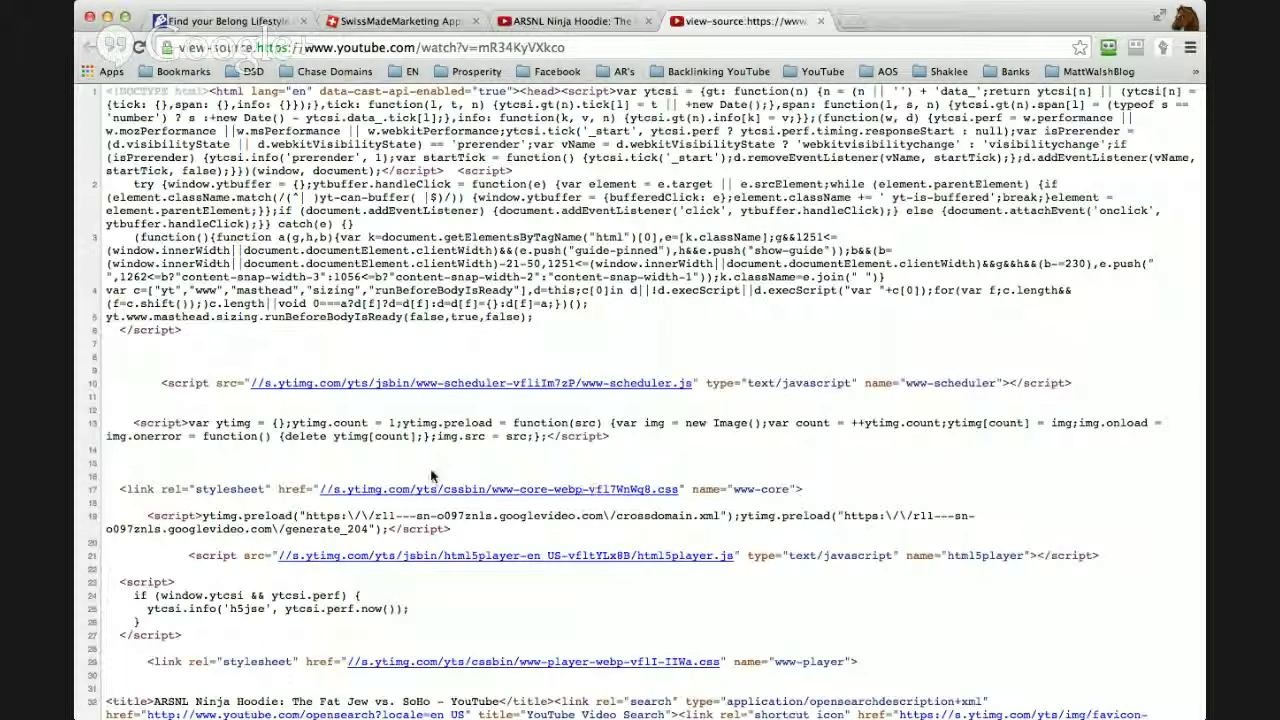
scroll(432, 476, down, 5)
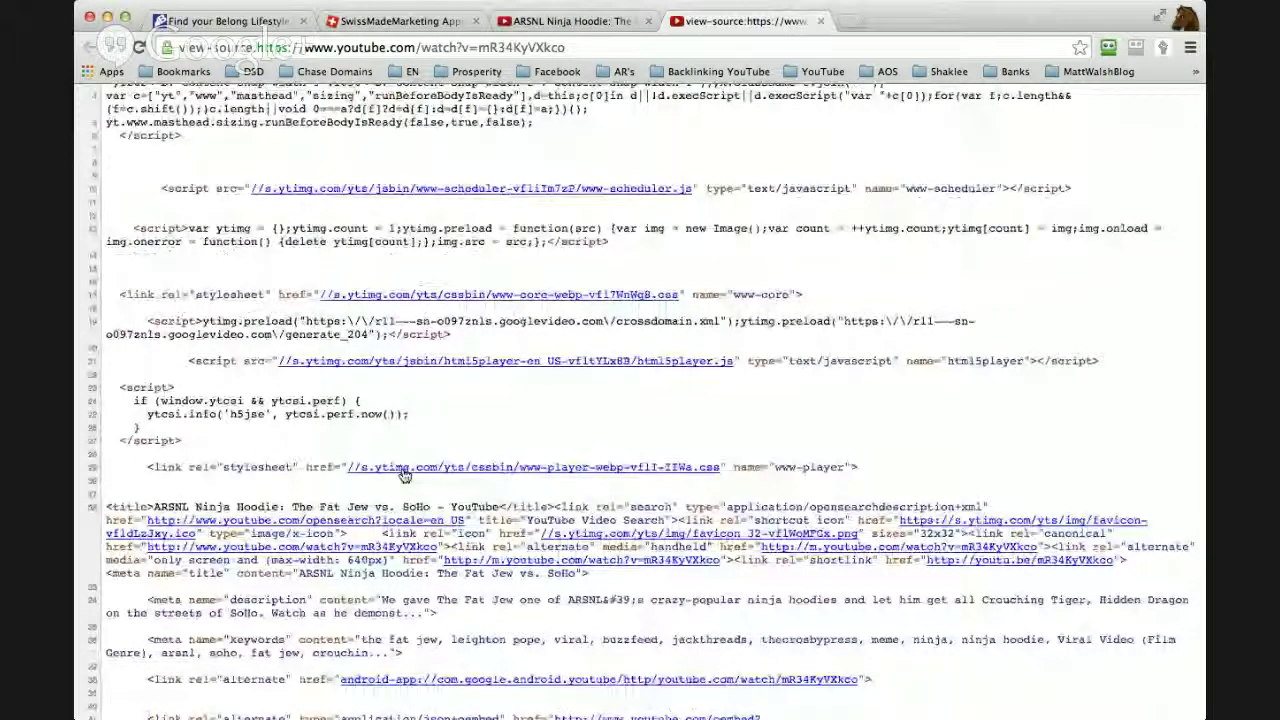
scroll(404, 474, down, 4)
scroll(143, 444, down, 1)
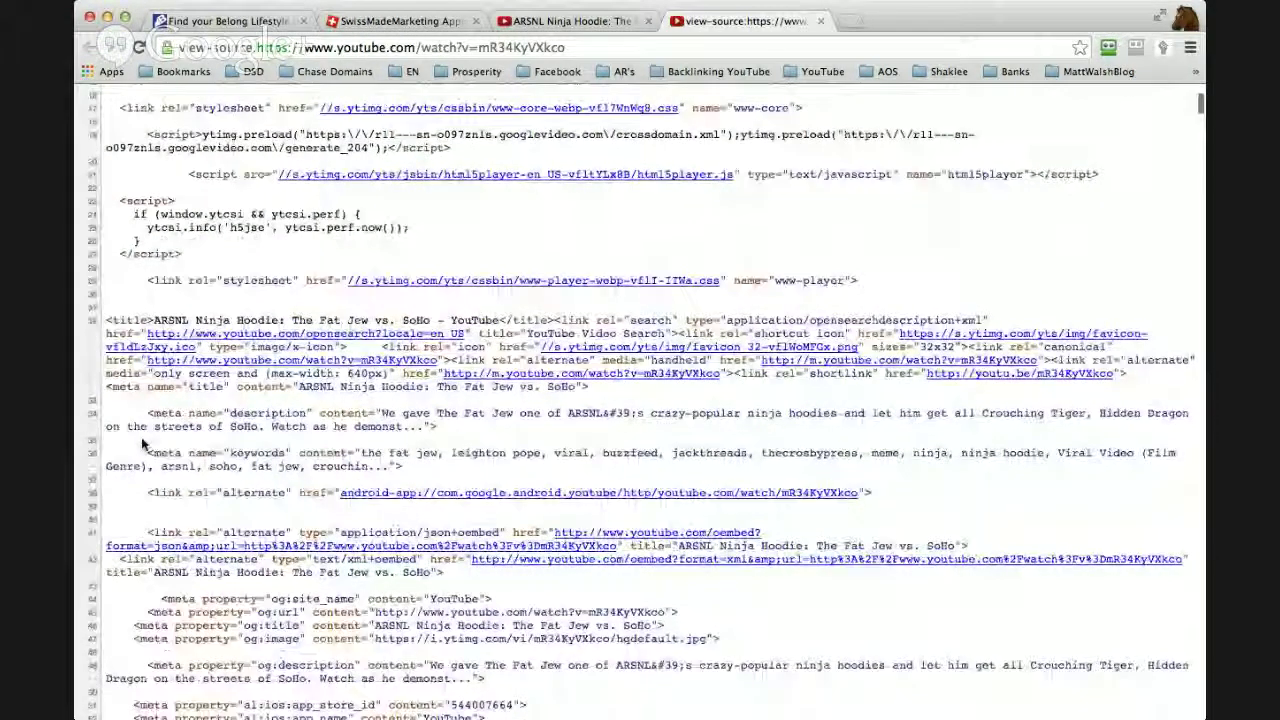
triple_click(143, 444)
click(446, 488)
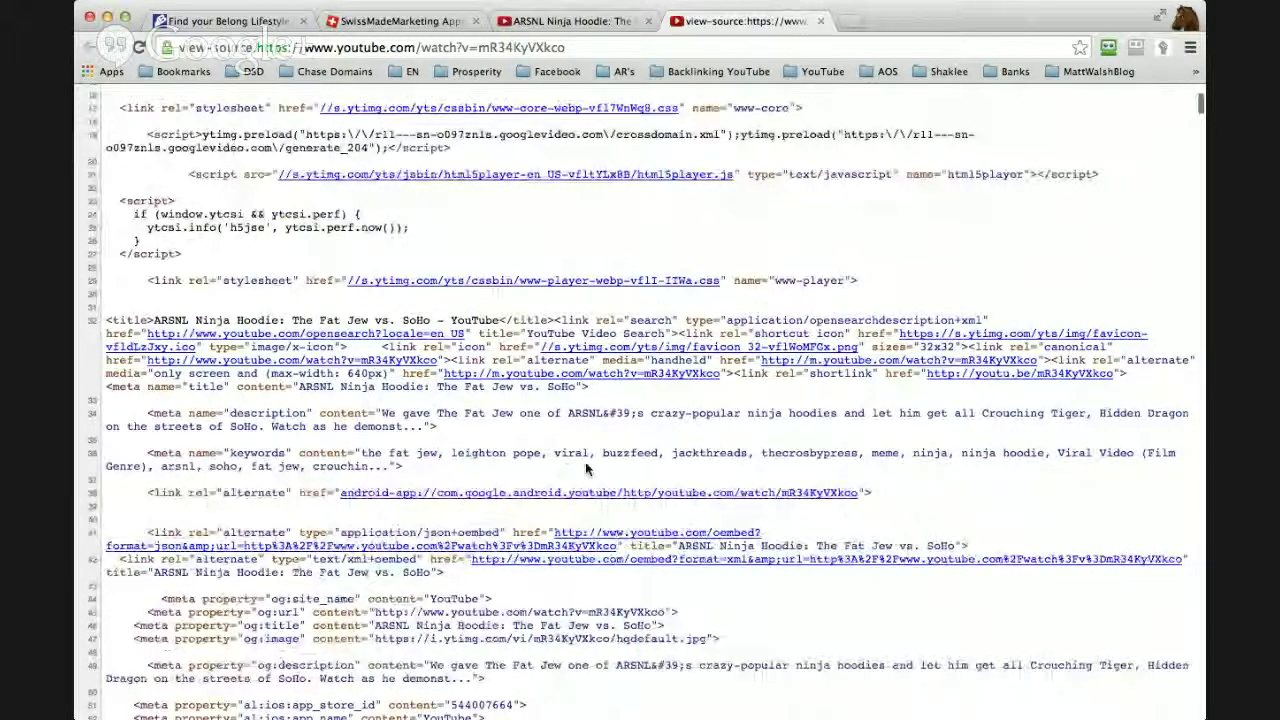
- Highlight the tags ninja and ninja hoodie in the keywords meta tag of the page source
scroll(600, 465, down, 1)
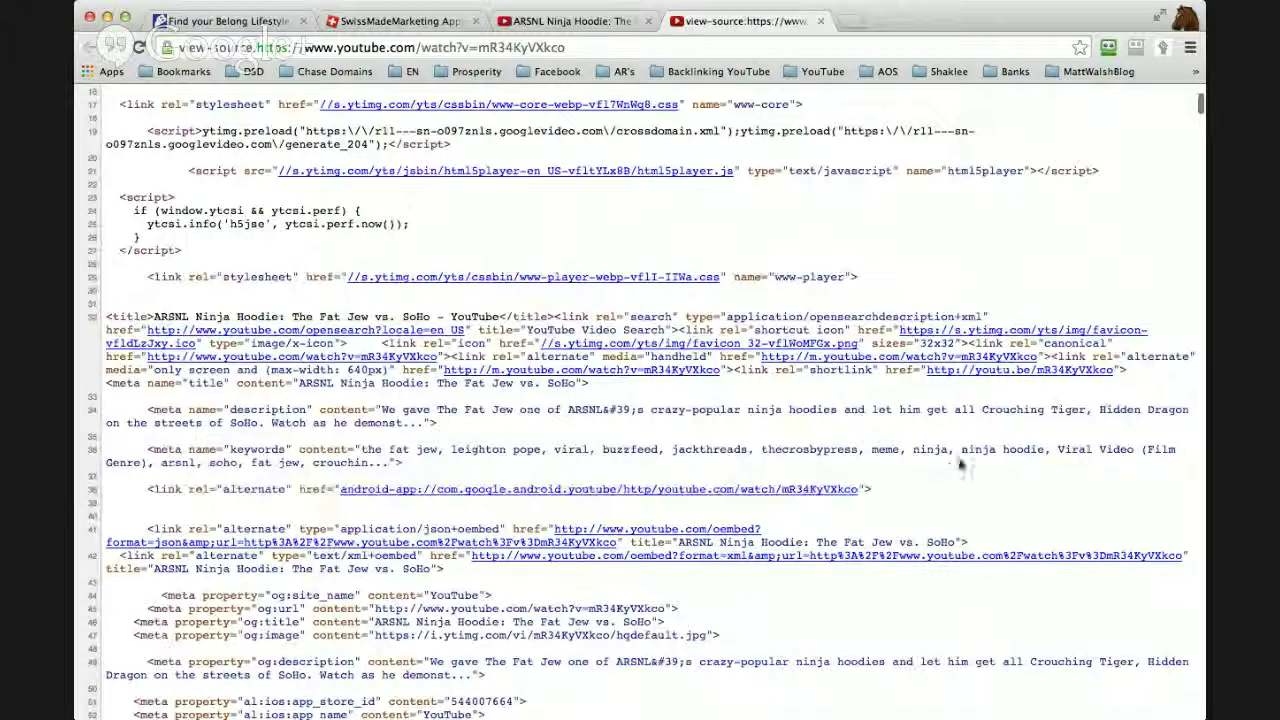
drag(949, 449, 1046, 449)
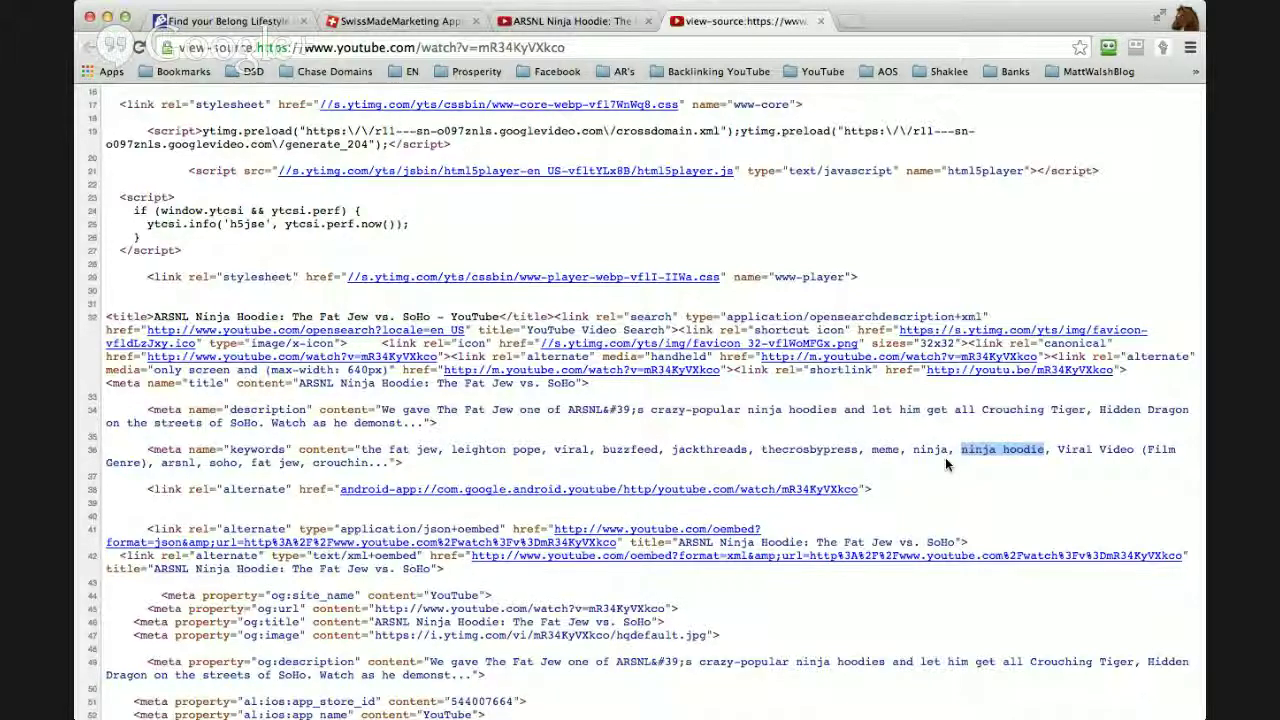
drag(913, 449, 1035, 452)
drag(360, 465, 402, 466)
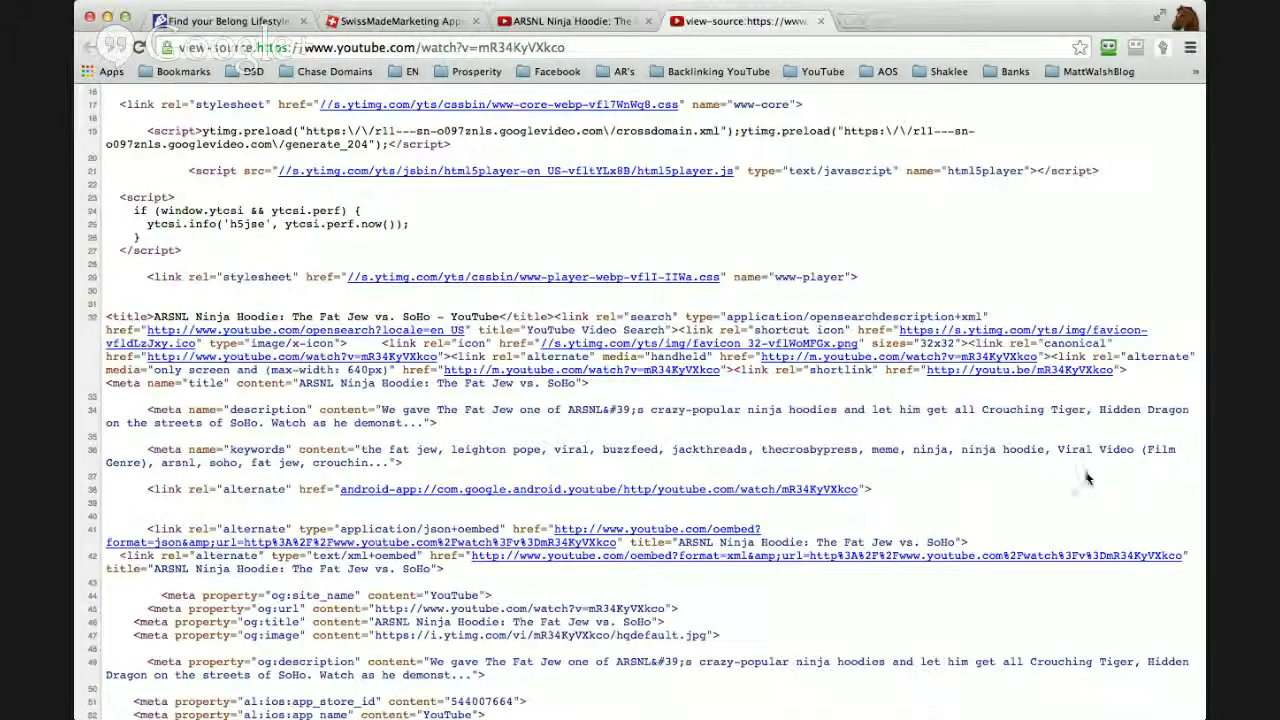
drag(913, 452, 1033, 451)
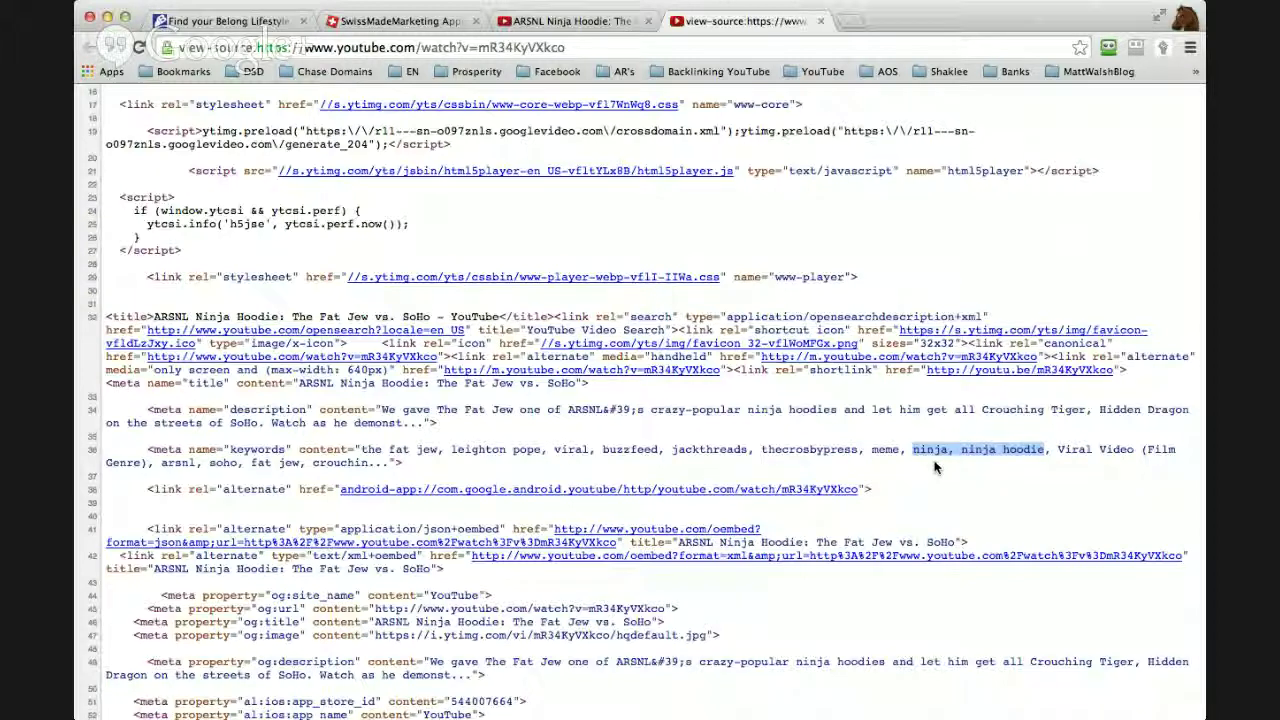
- Close the page source, review the ARSNL Ninja Hoodie video's title and description, and close the video page
click(820, 21)
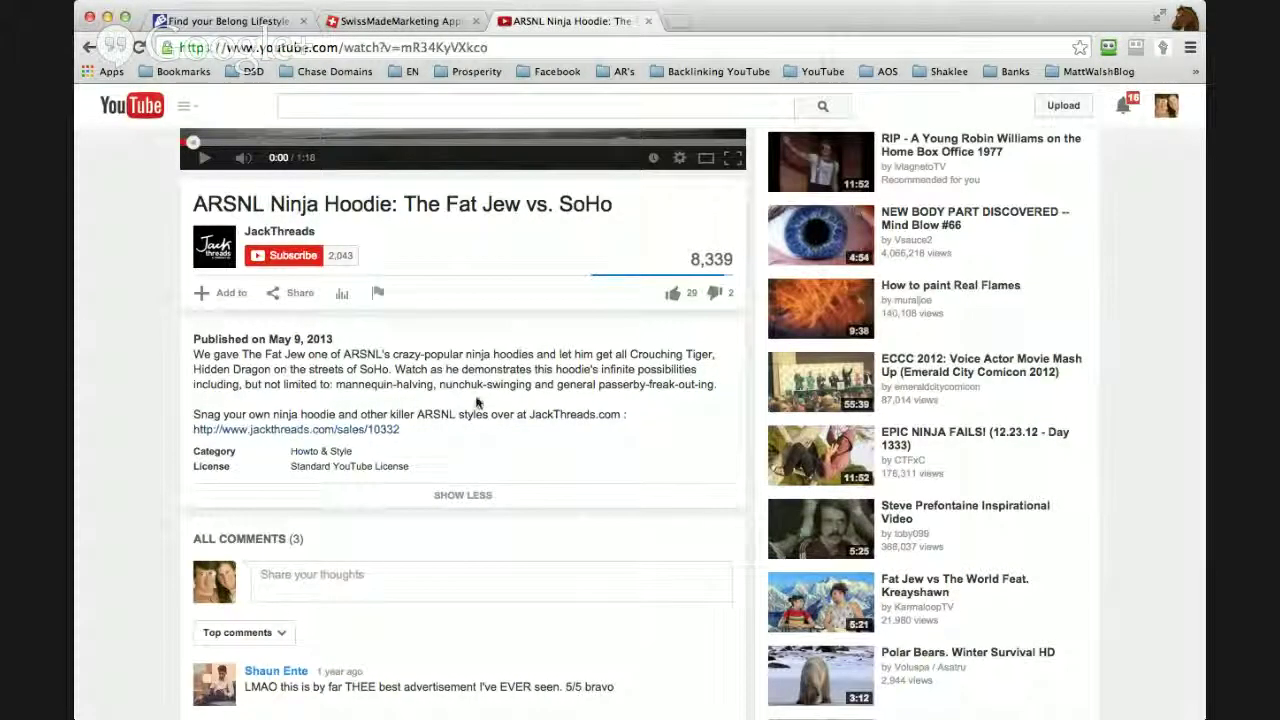
scroll(440, 469, up, 3)
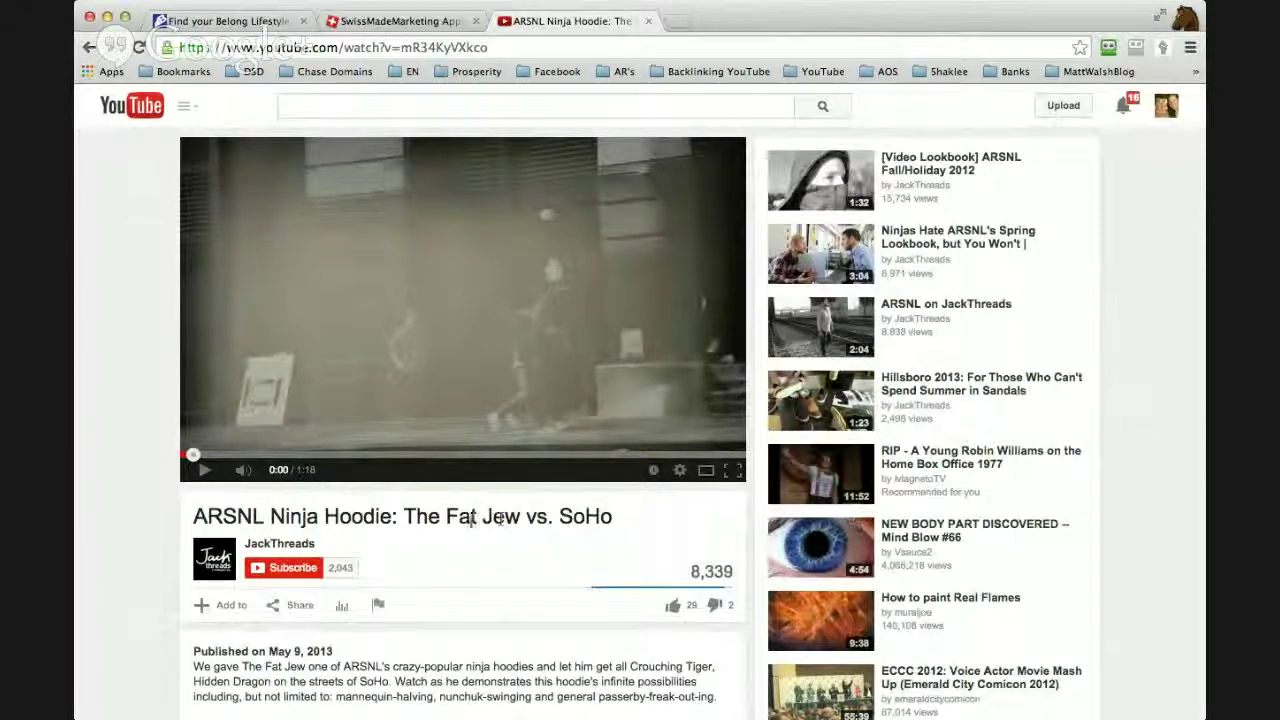
scroll(471, 521, down, 3)
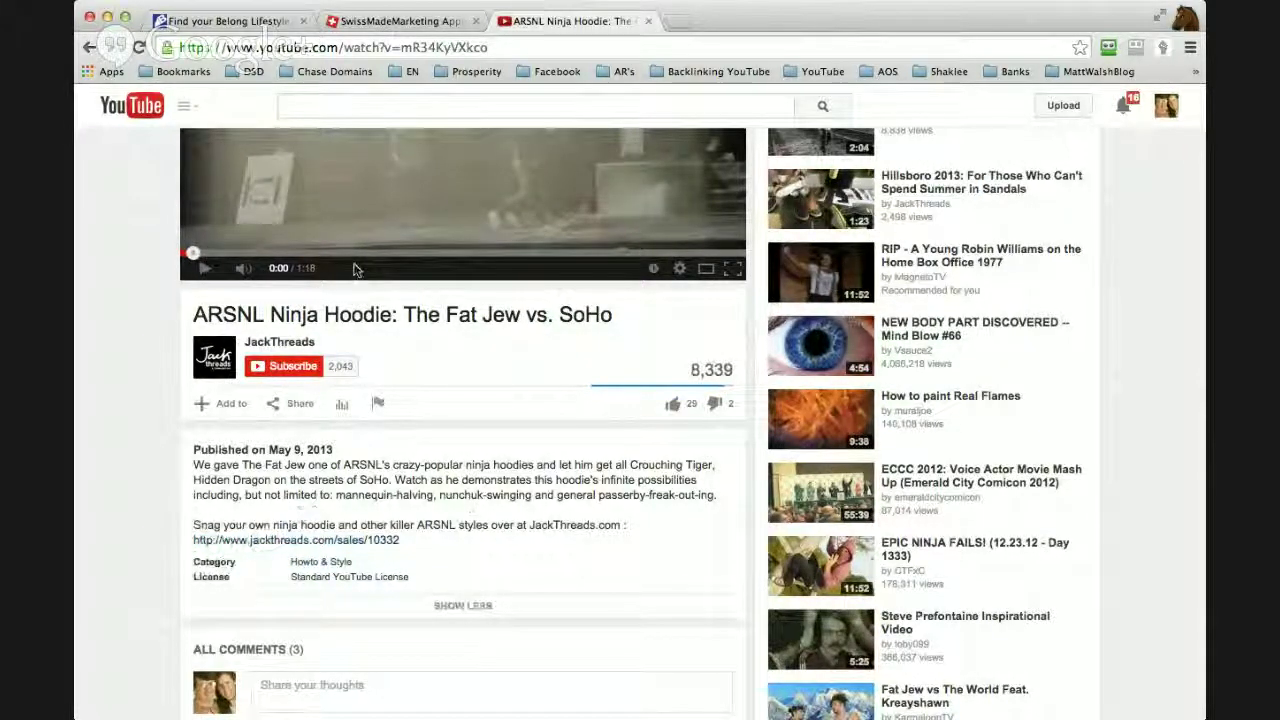
click(648, 22)
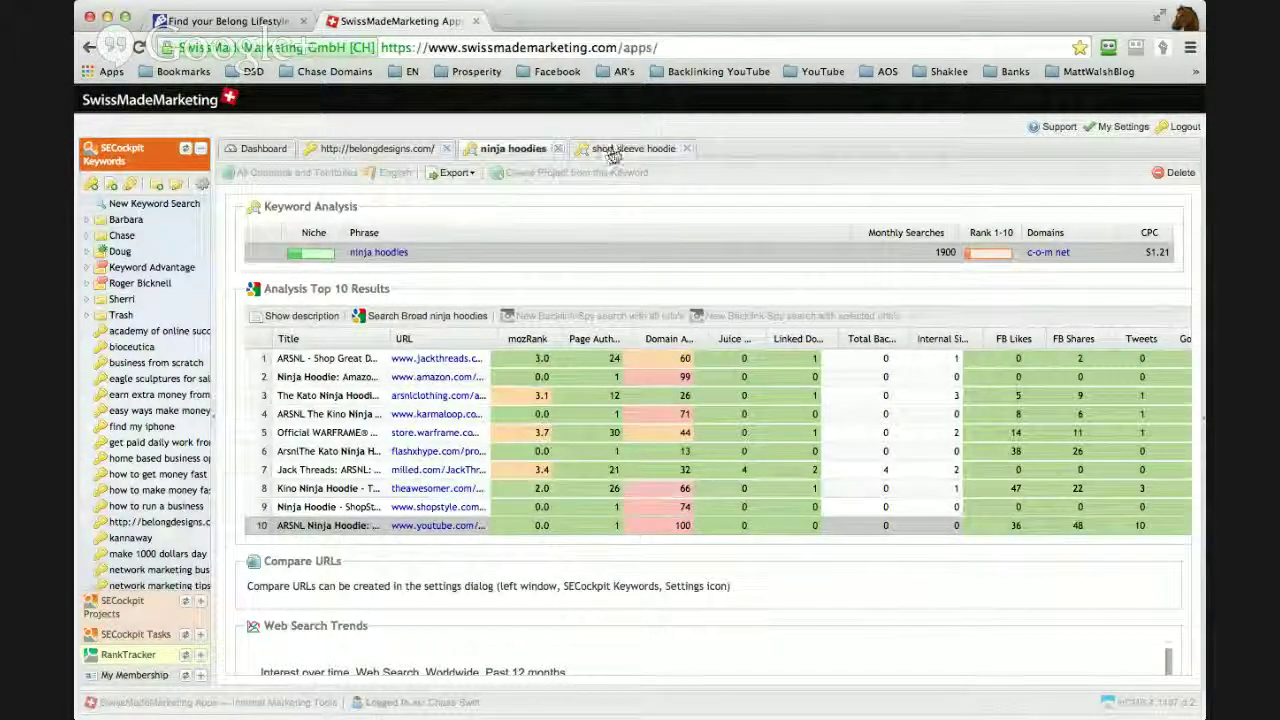
- Check the belongdesigns.com keyword list, then open the short sleeve hoodie analysis and widen its URL column to show the full addresses
click(400, 148)
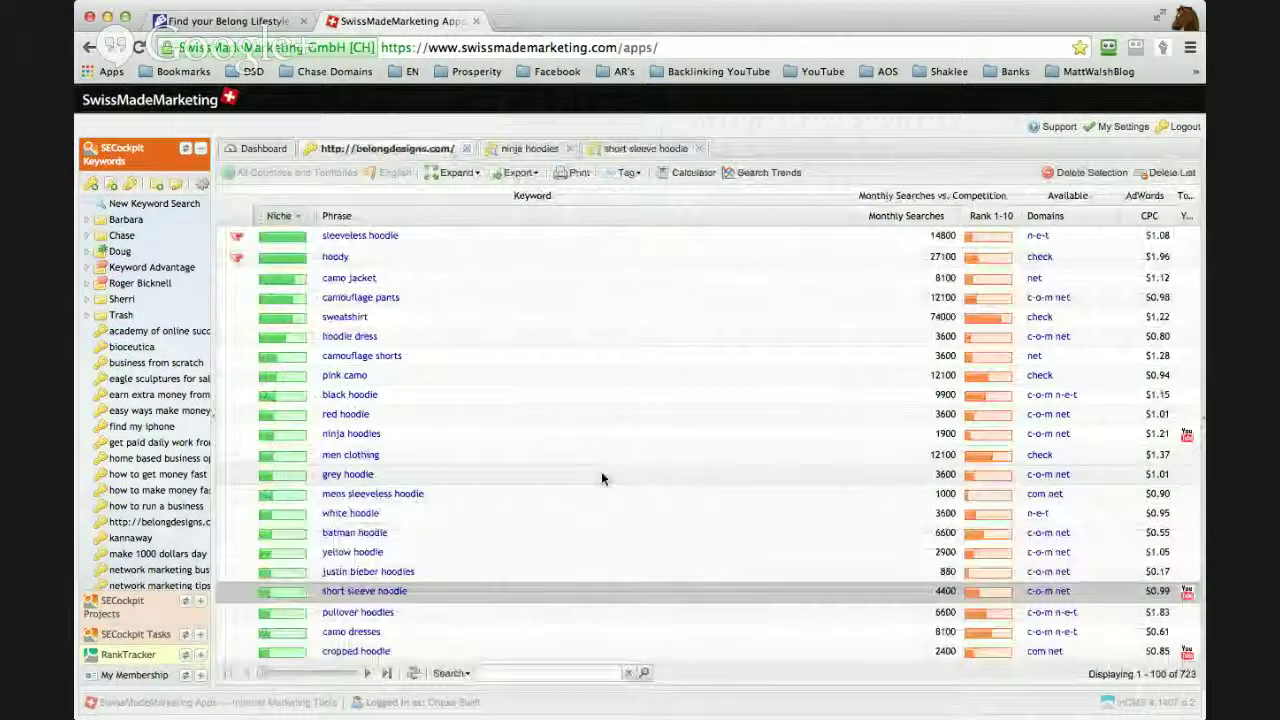
scroll(601, 478, down, 3)
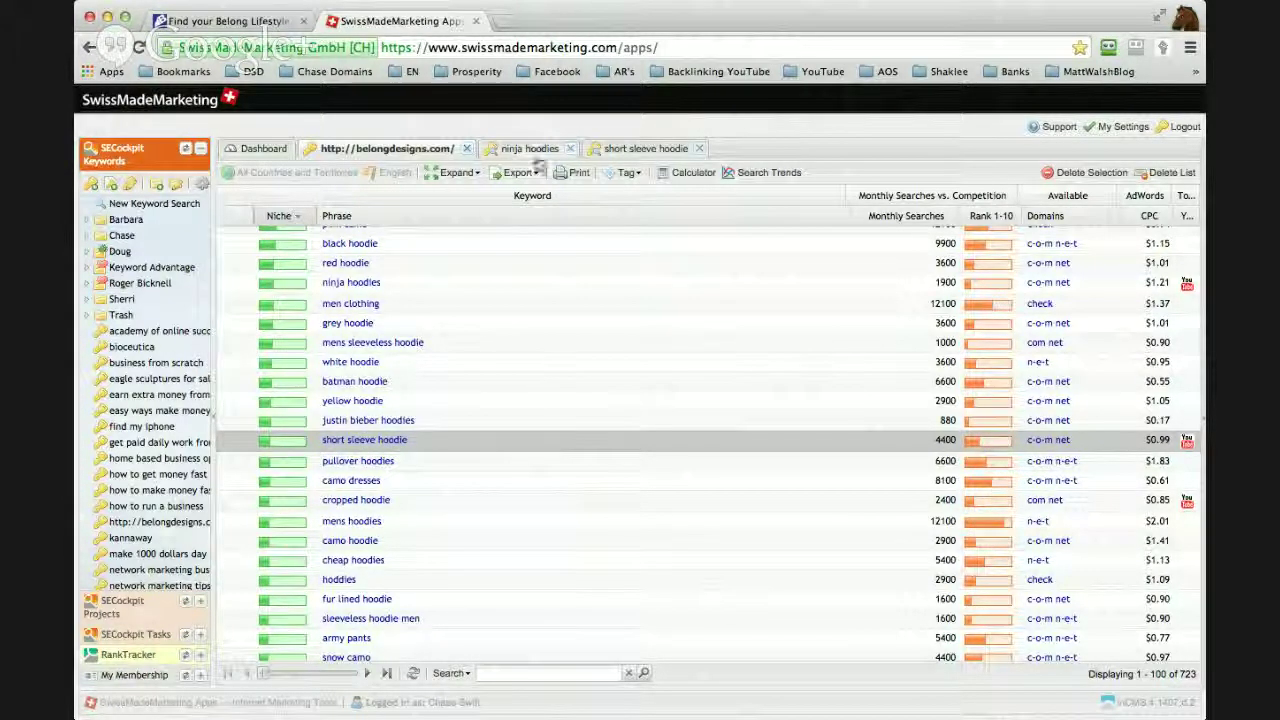
click(641, 150)
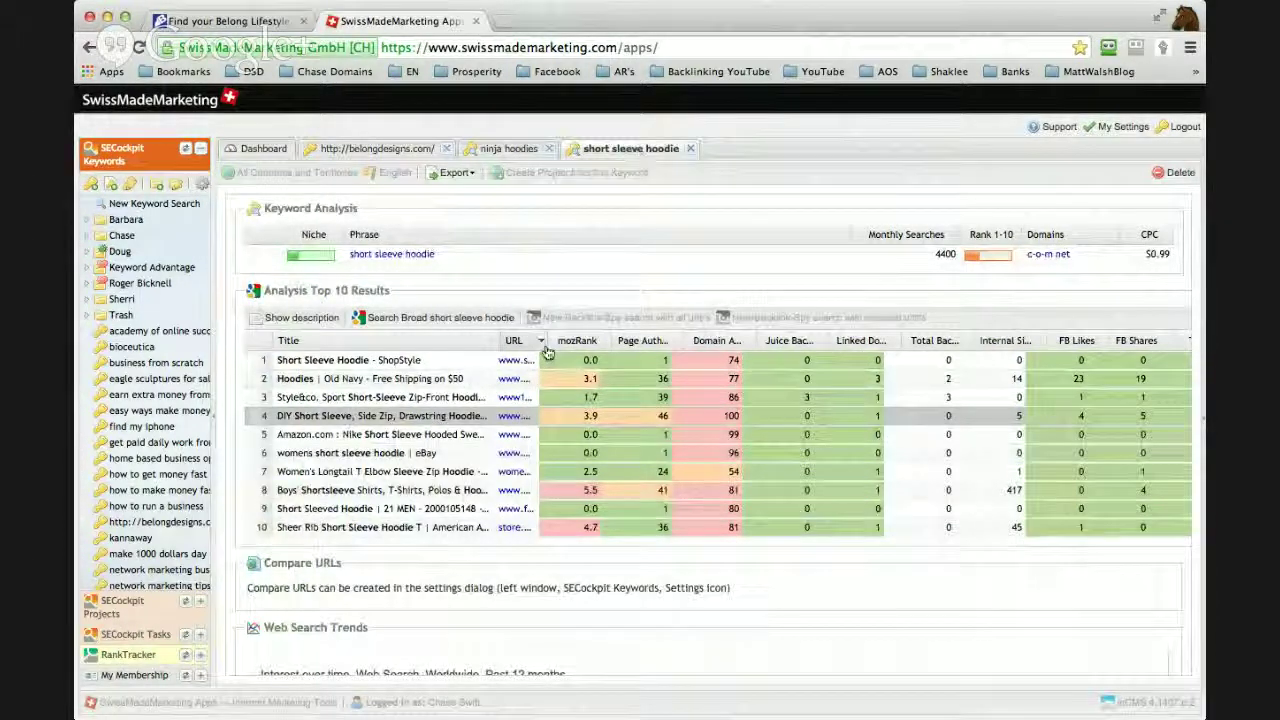
drag(750, 344, 781, 344)
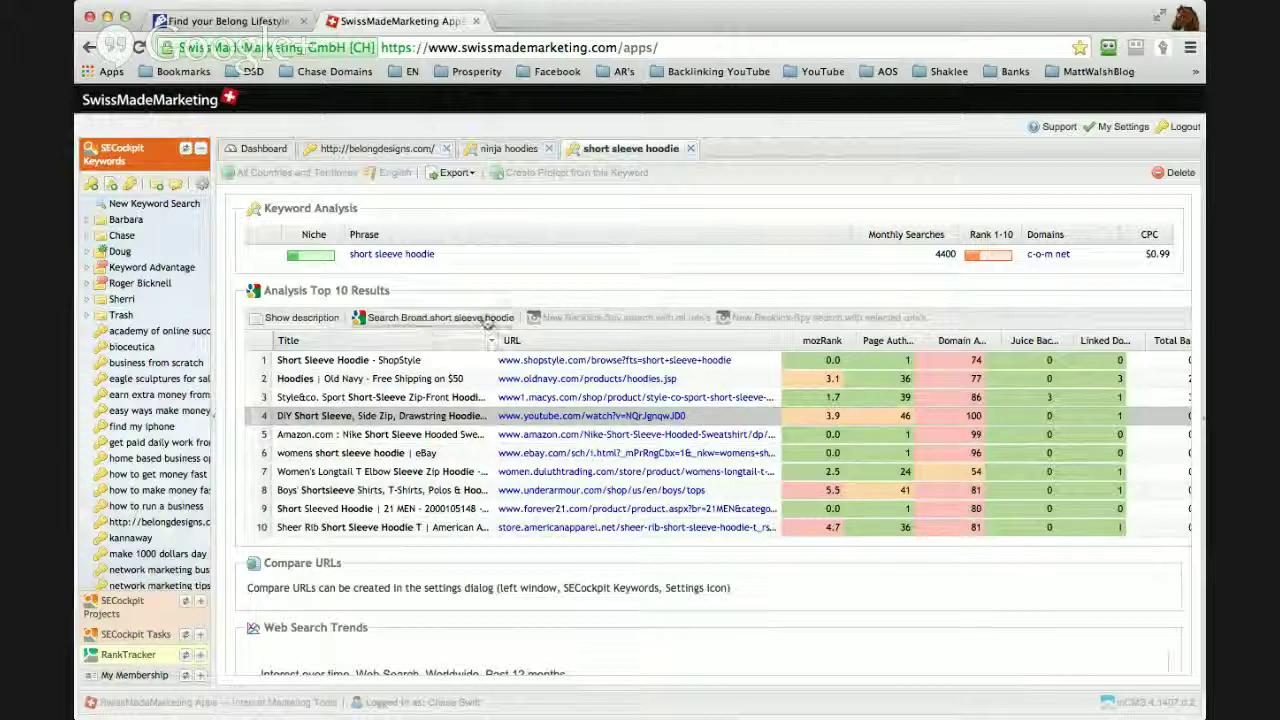
- Search Google for short sleeve hoodie from the analysis and open the DIY Short Sleeve, Side Zip, Drawstring Hoodie YouTube result
click(451, 318)
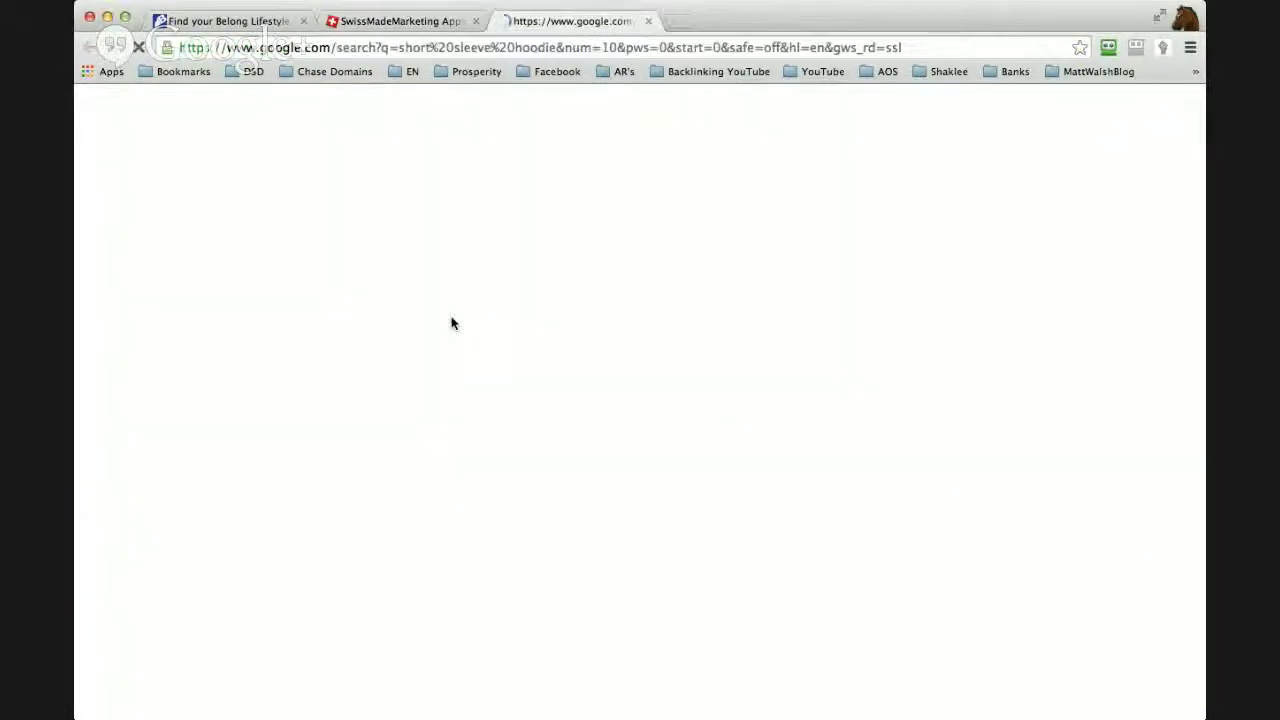
scroll(554, 336, down, 5)
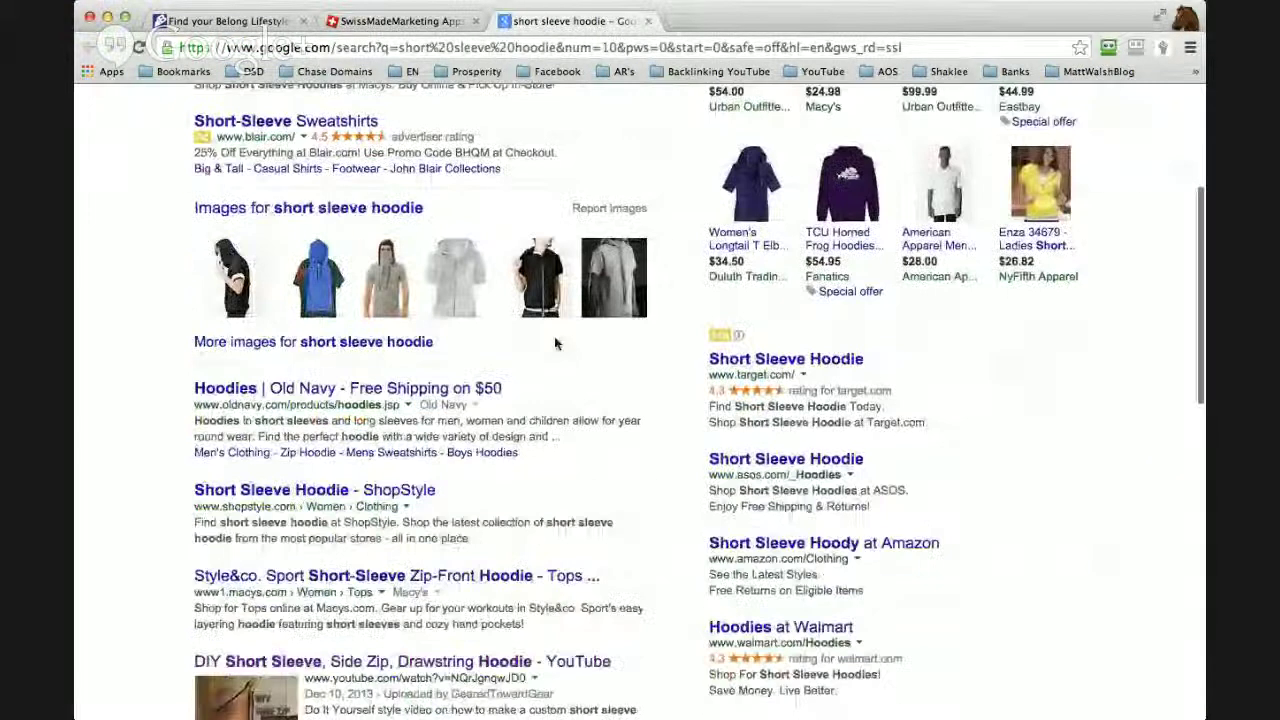
scroll(556, 344, down, 2)
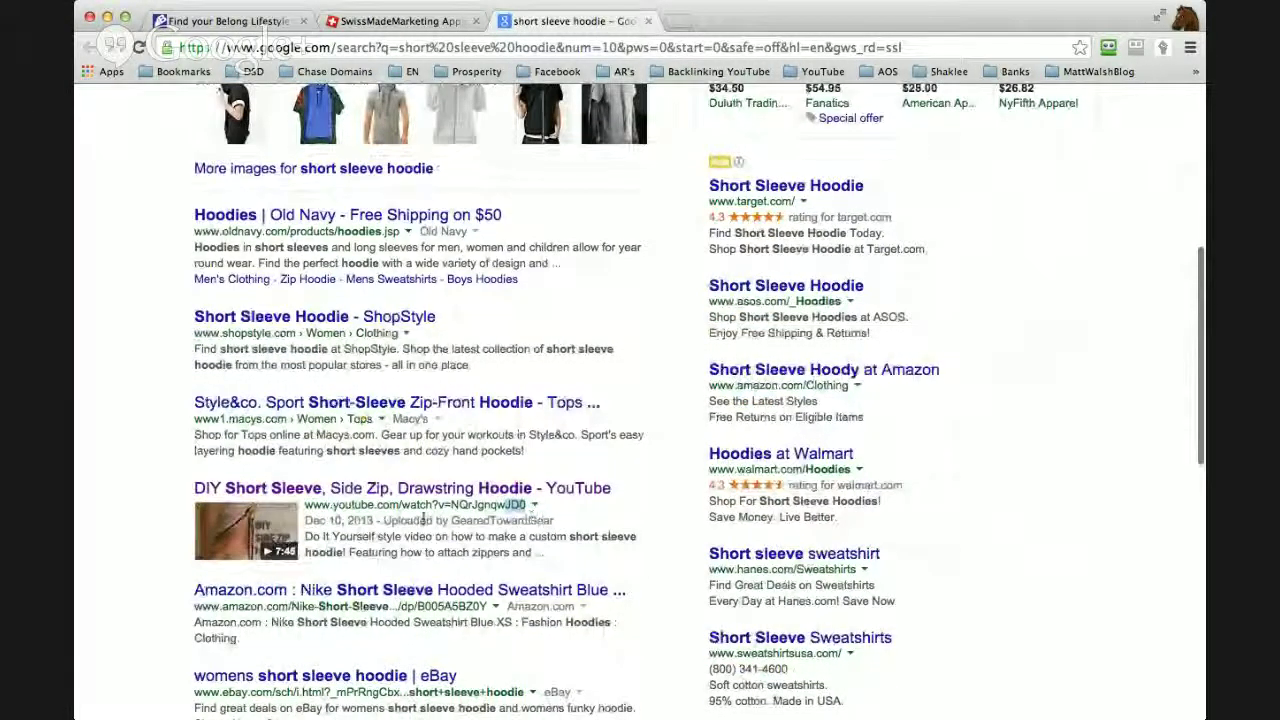
click(385, 490)
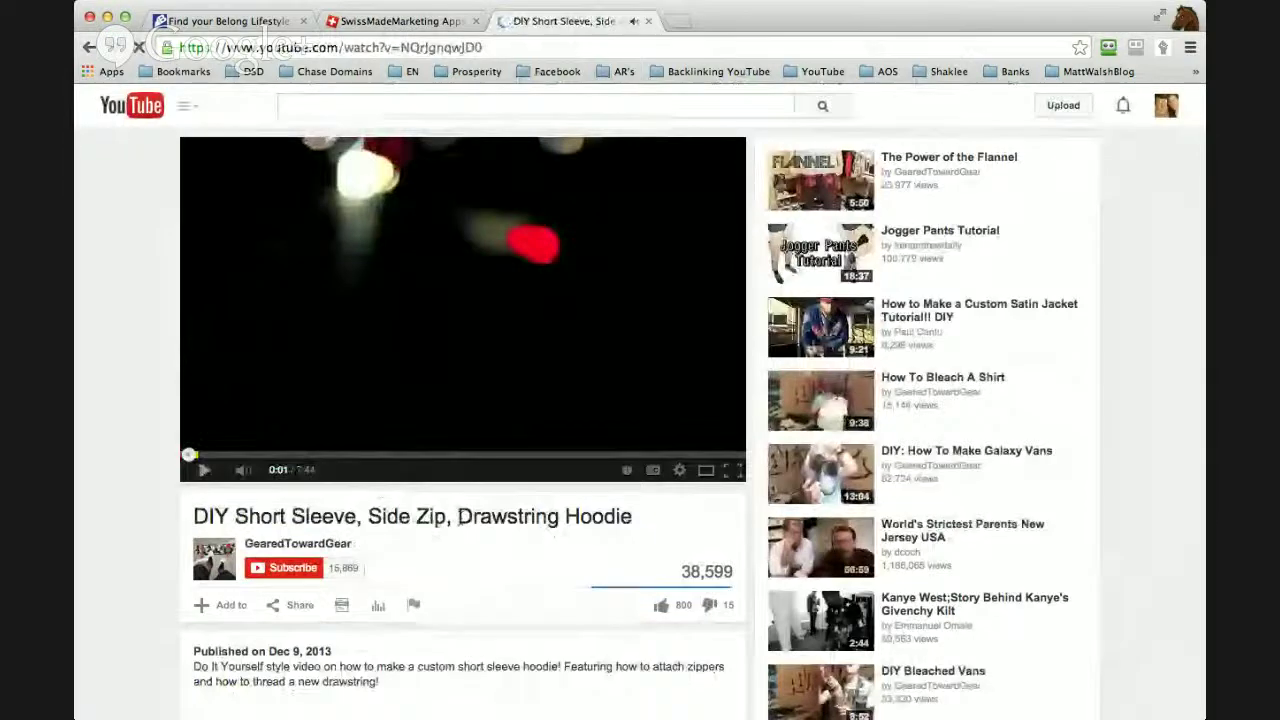
- Expand the DIY video's description, highlight Hoodie in its materials list and highlight DIY in the video title
scroll(462, 490, down, 5)
click(465, 476)
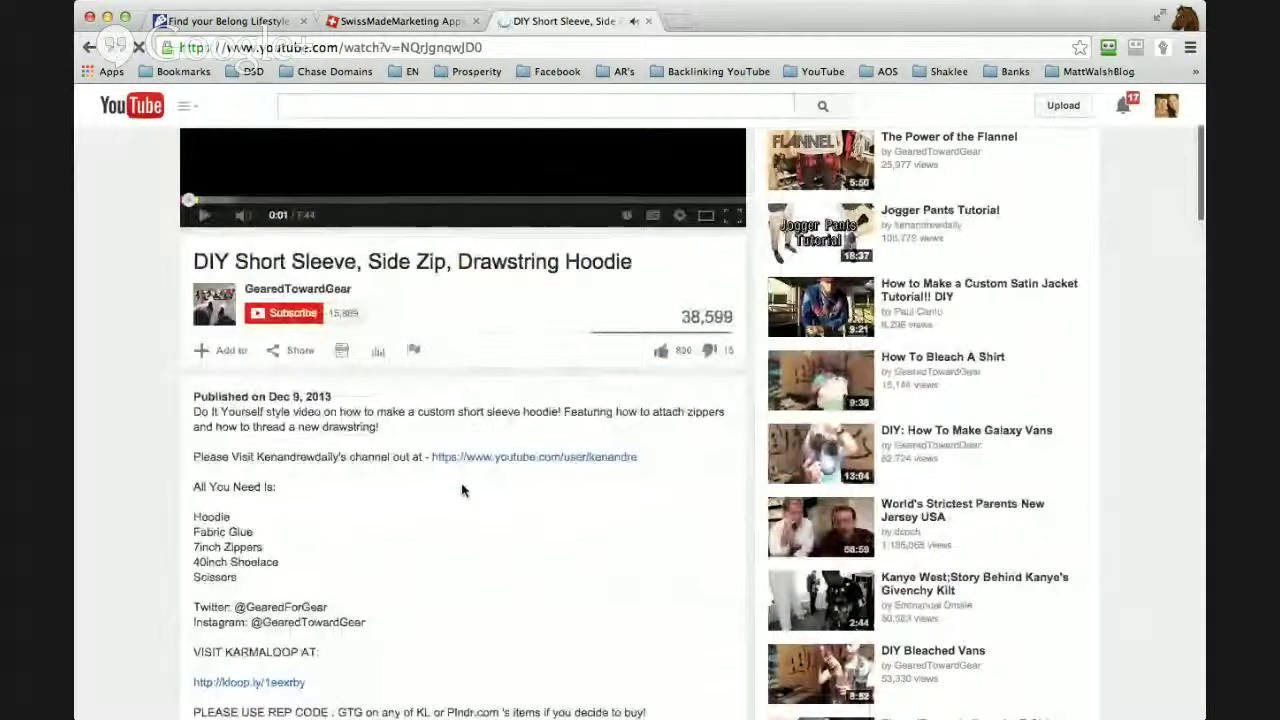
scroll(460, 489, down, 2)
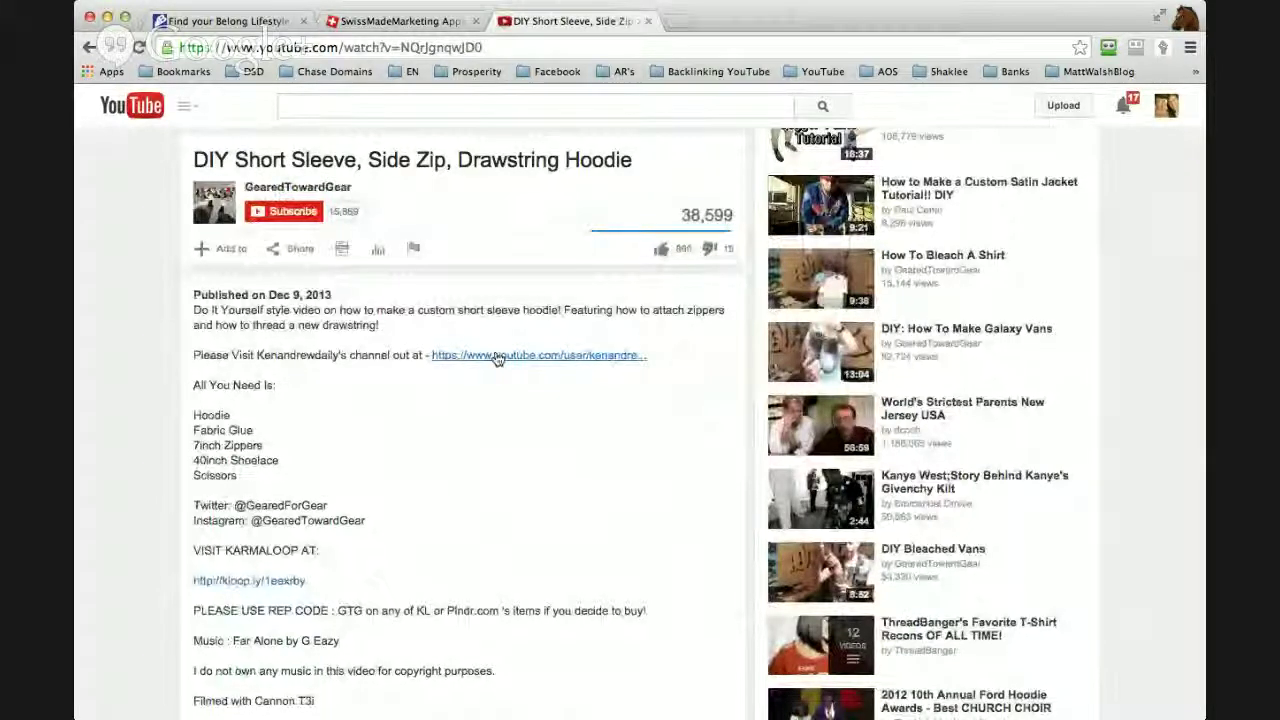
scroll(390, 434, down, 1)
double_click(197, 370)
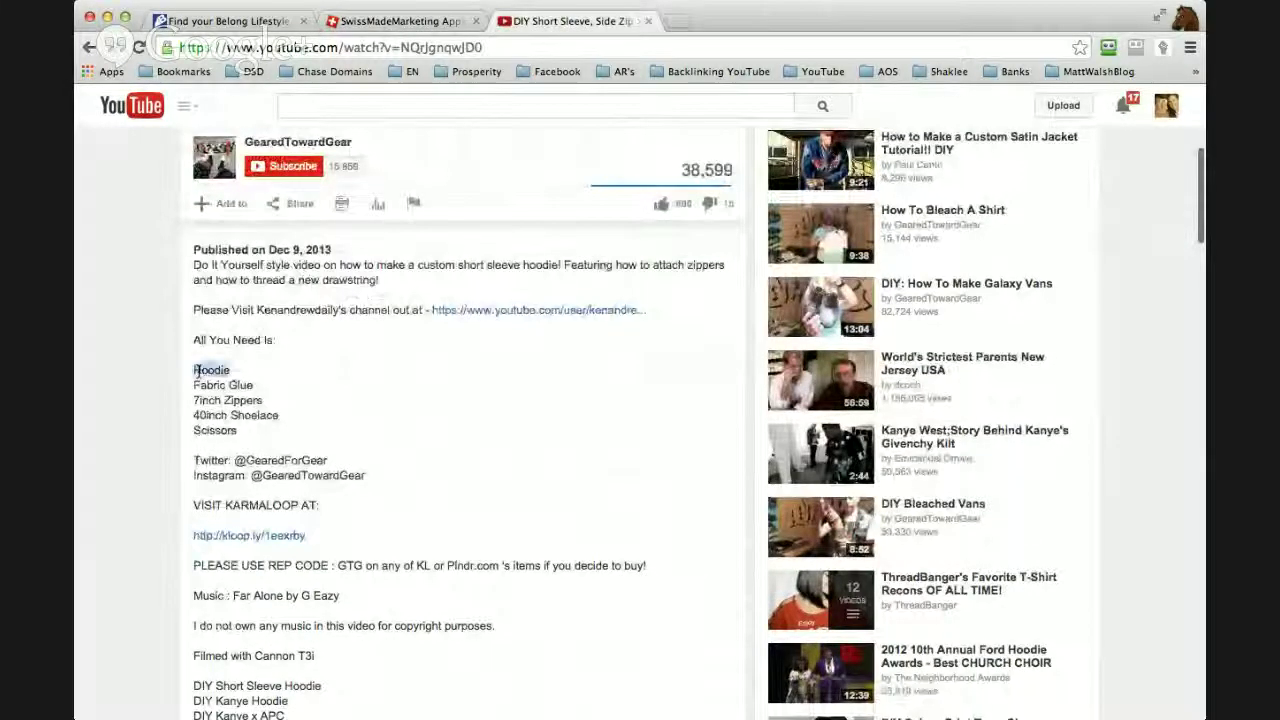
scroll(327, 412, up, 3)
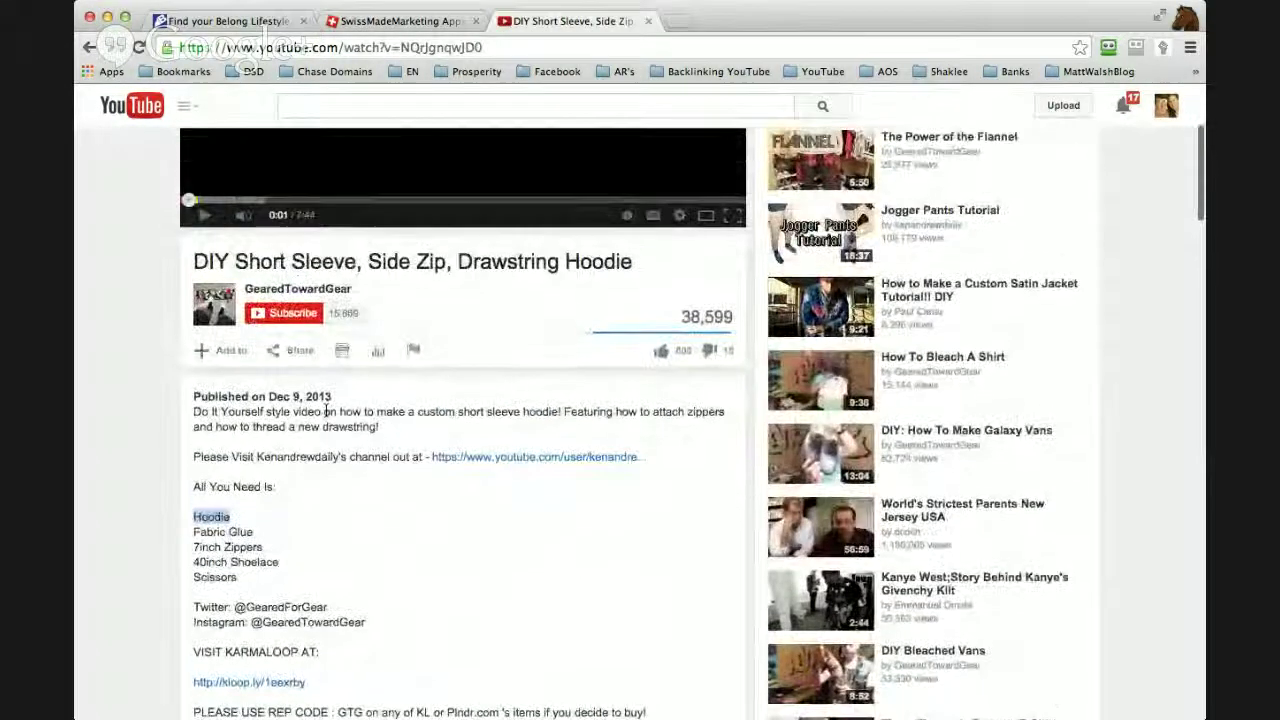
click(207, 258)
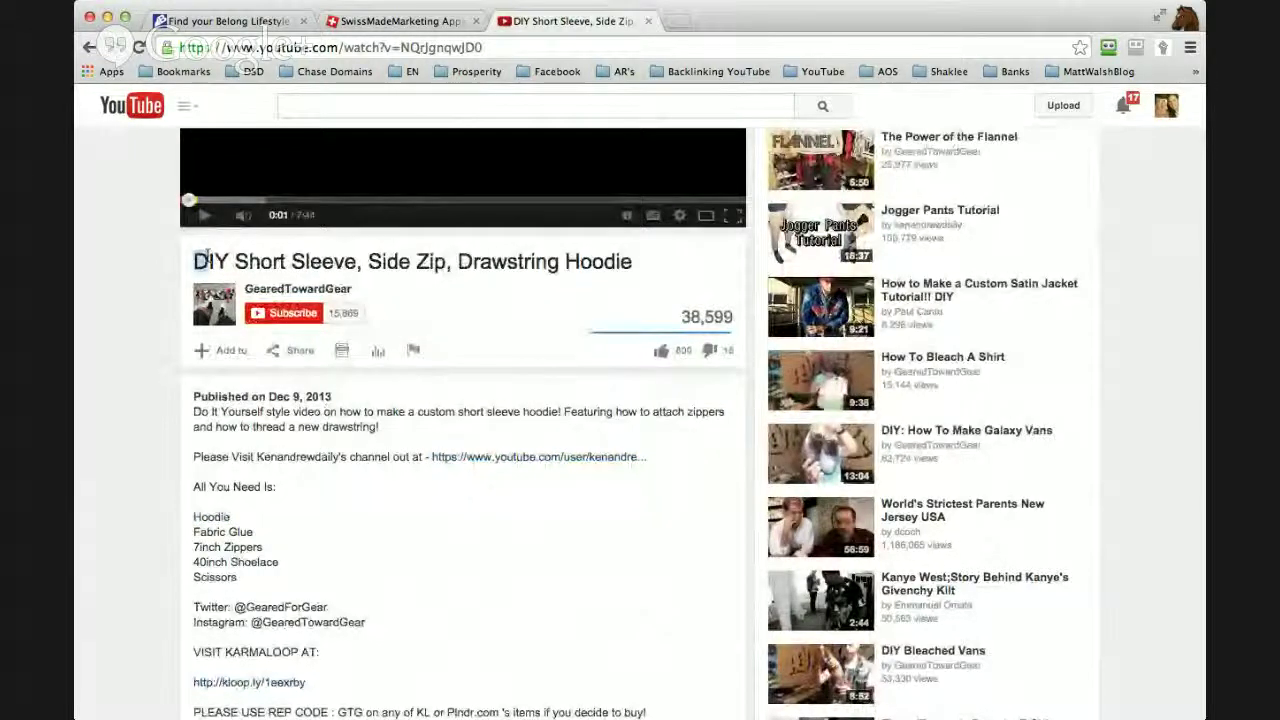
drag(238, 258, 230, 259)
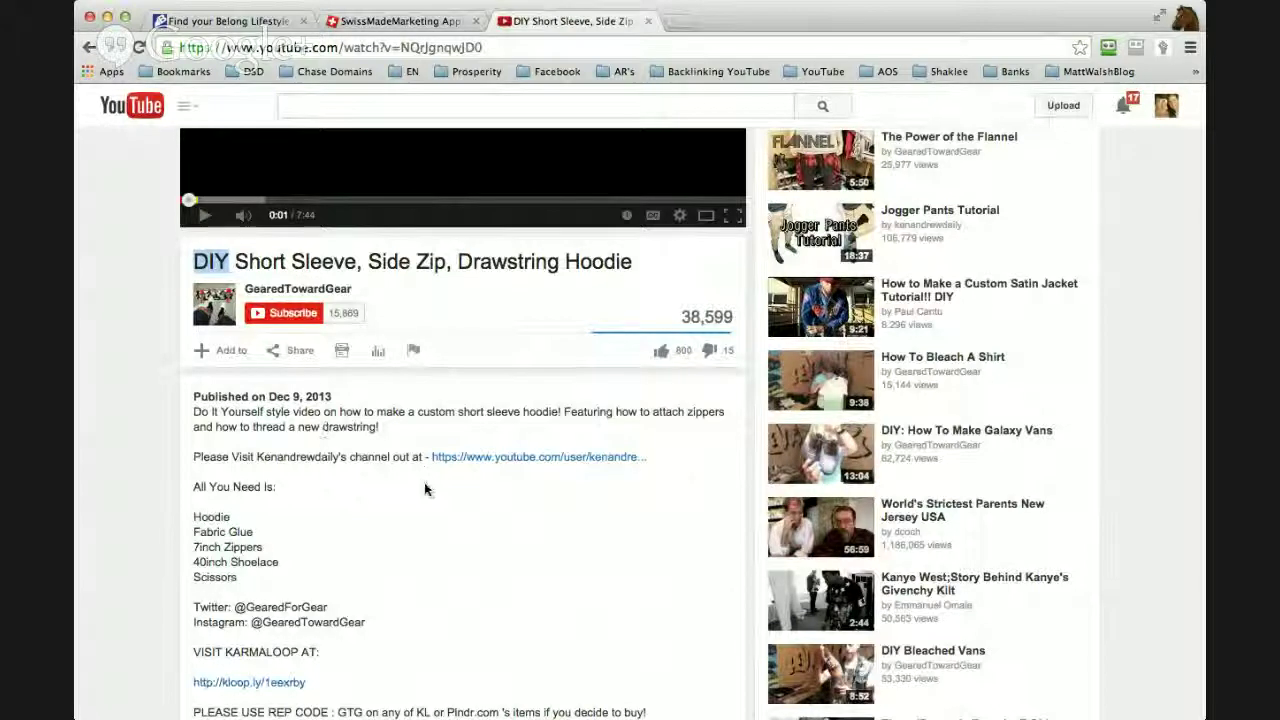
- Highlight the short sleeve hoodie phrases in the keyword lines at the end of the DIY video's description
scroll(426, 489, down, 6)
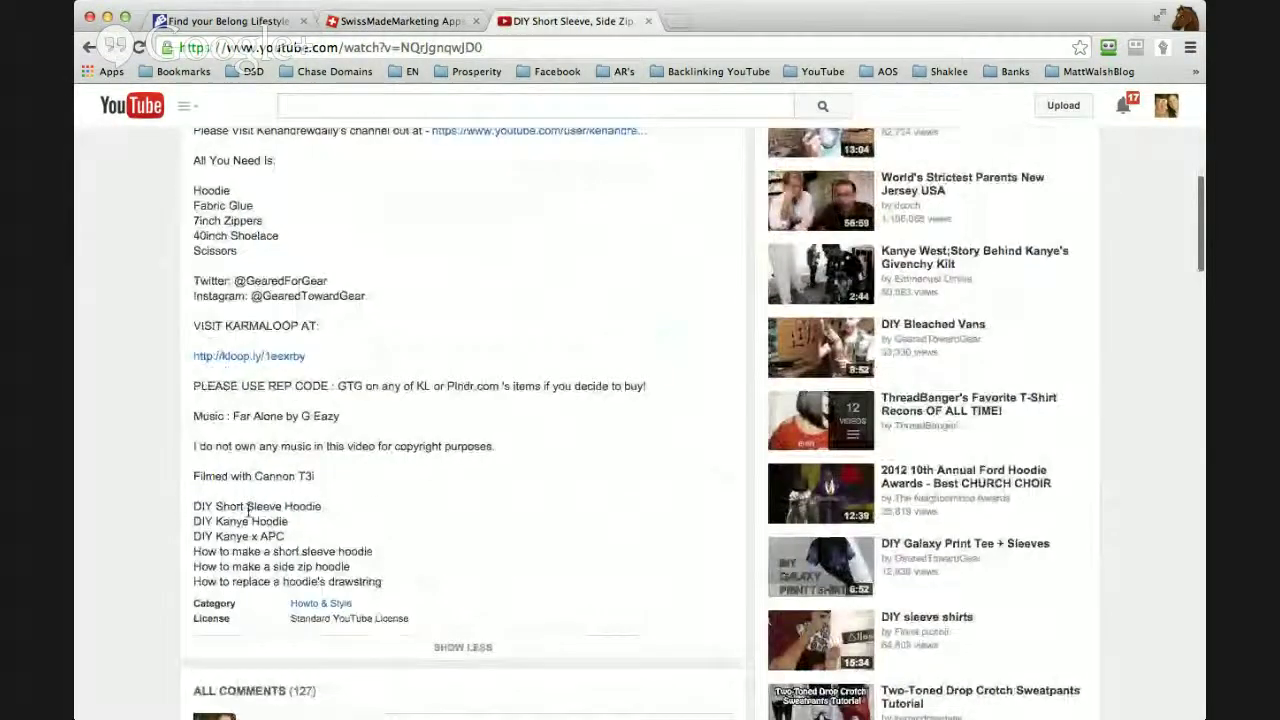
drag(214, 507, 322, 507)
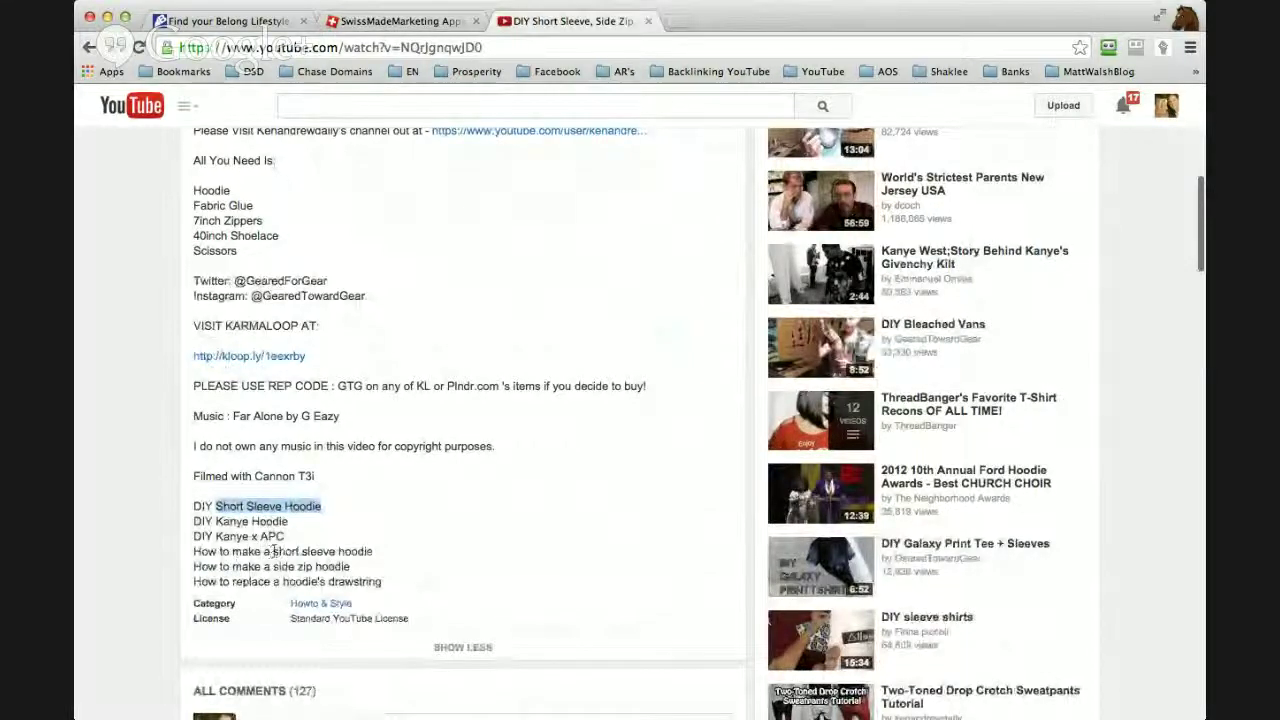
drag(277, 553, 408, 563)
click(408, 563)
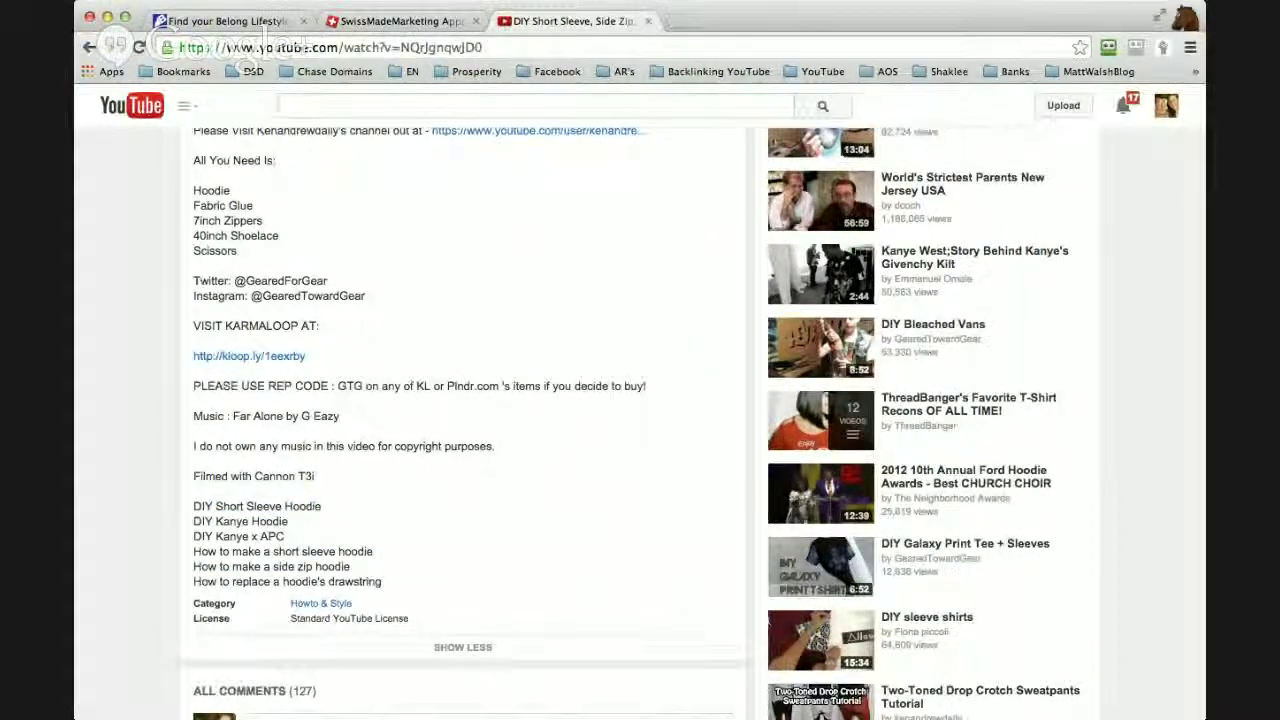
- Open the page source of the DIY Short Sleeve, Side Zip, Drawstring Hoodie video and highlight its meta keywords line
key(super+alt+u)
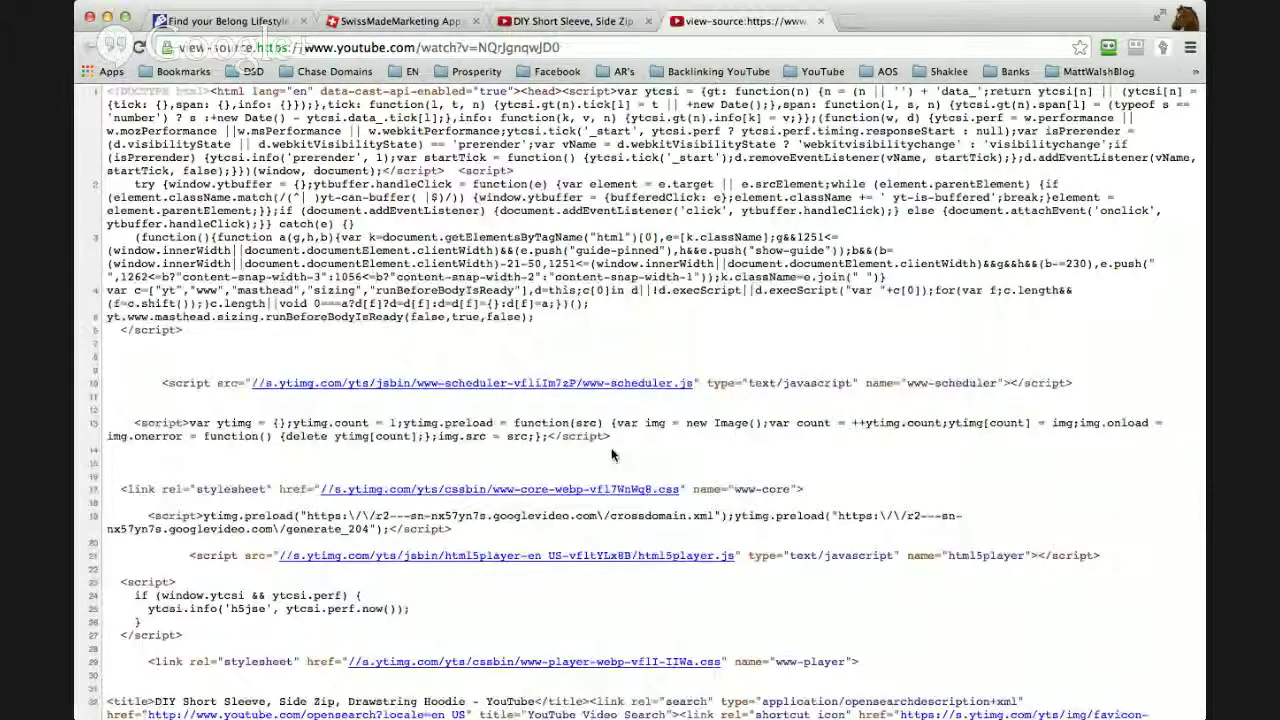
scroll(613, 455, down, 5)
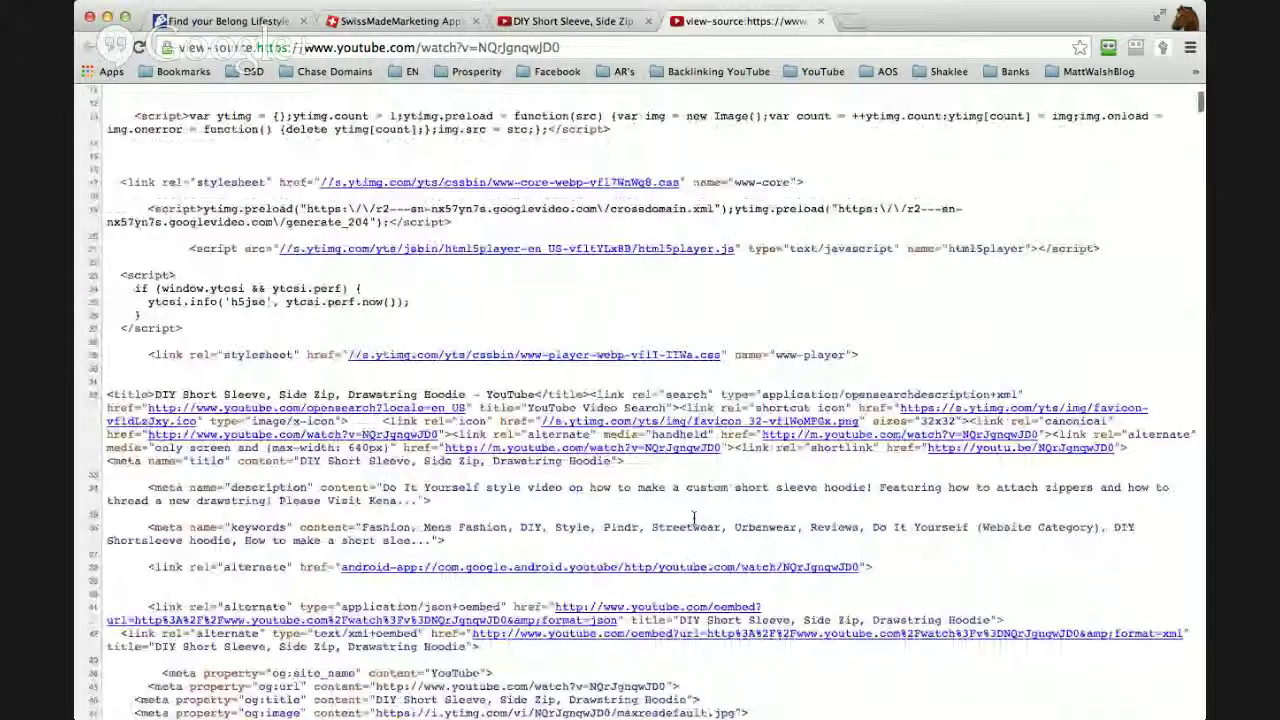
scroll(693, 517, down, 2)
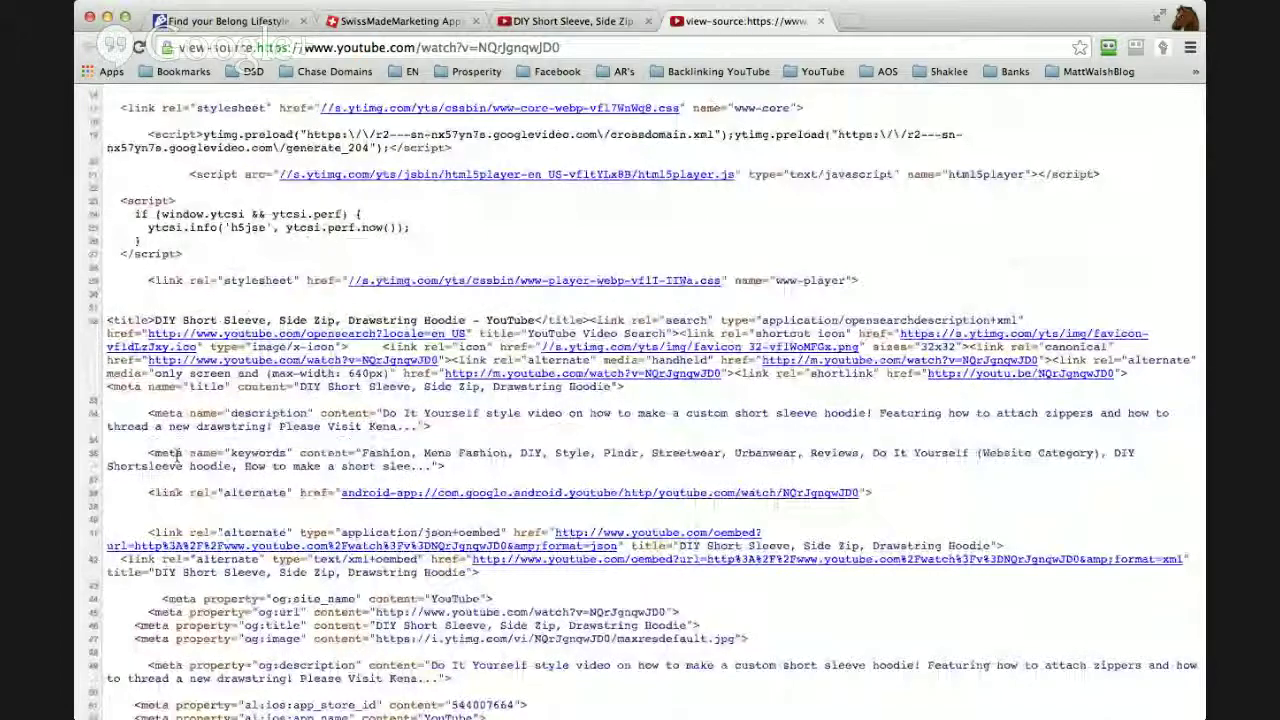
triple_click(166, 453)
click(407, 456)
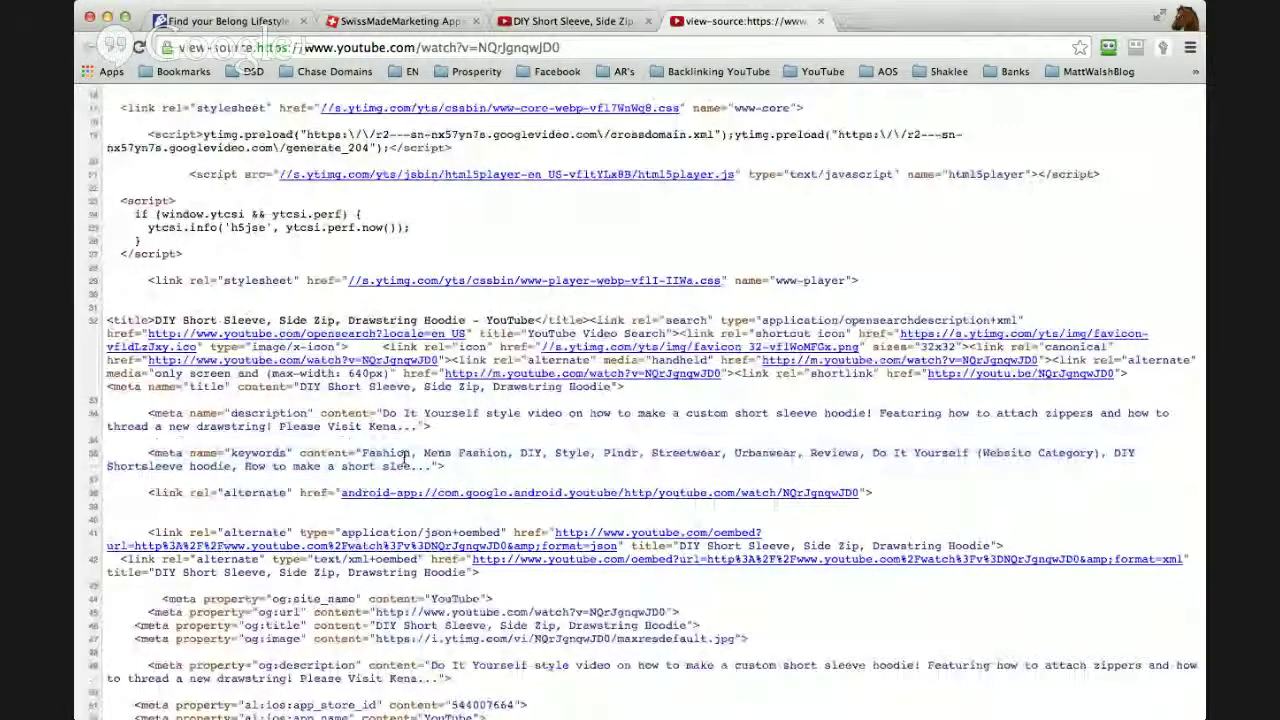
triple_click(150, 456)
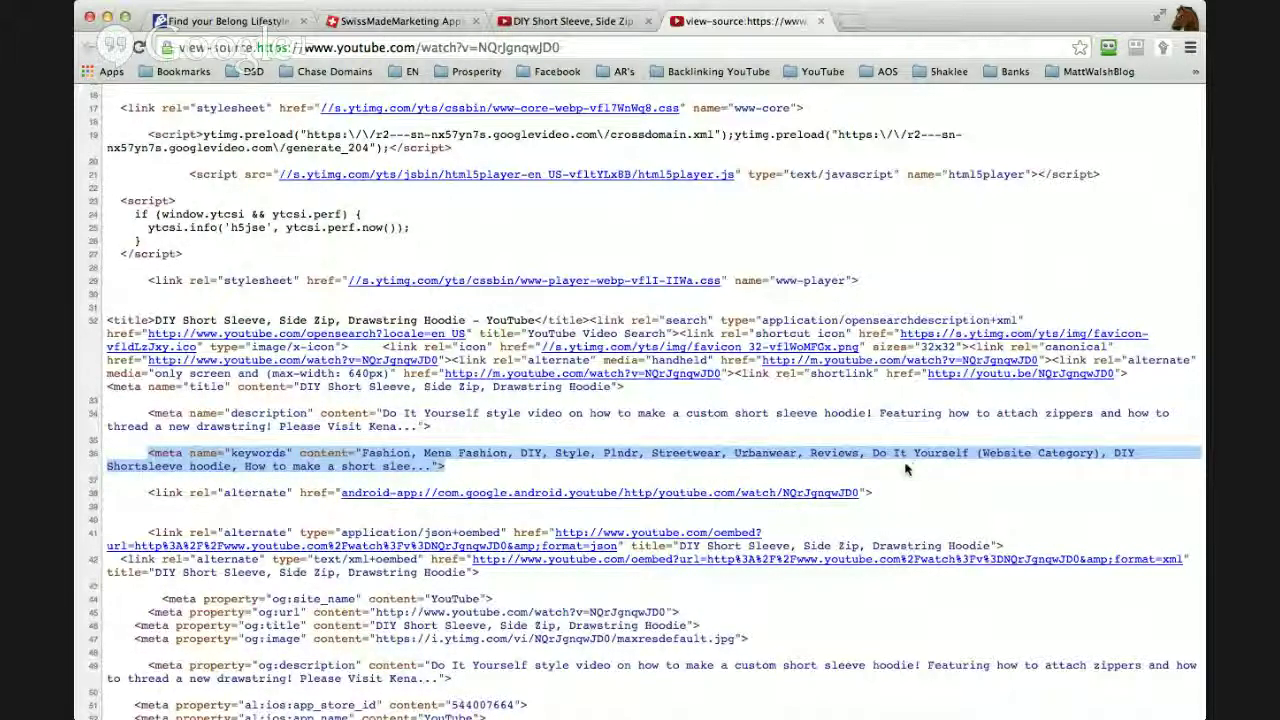
- Highlight the Shortsleeve hoodie and How to make a short sleeve phrases within the video's meta keywords
click(130, 466)
drag(104, 466, 231, 472)
drag(341, 467, 767, 480)
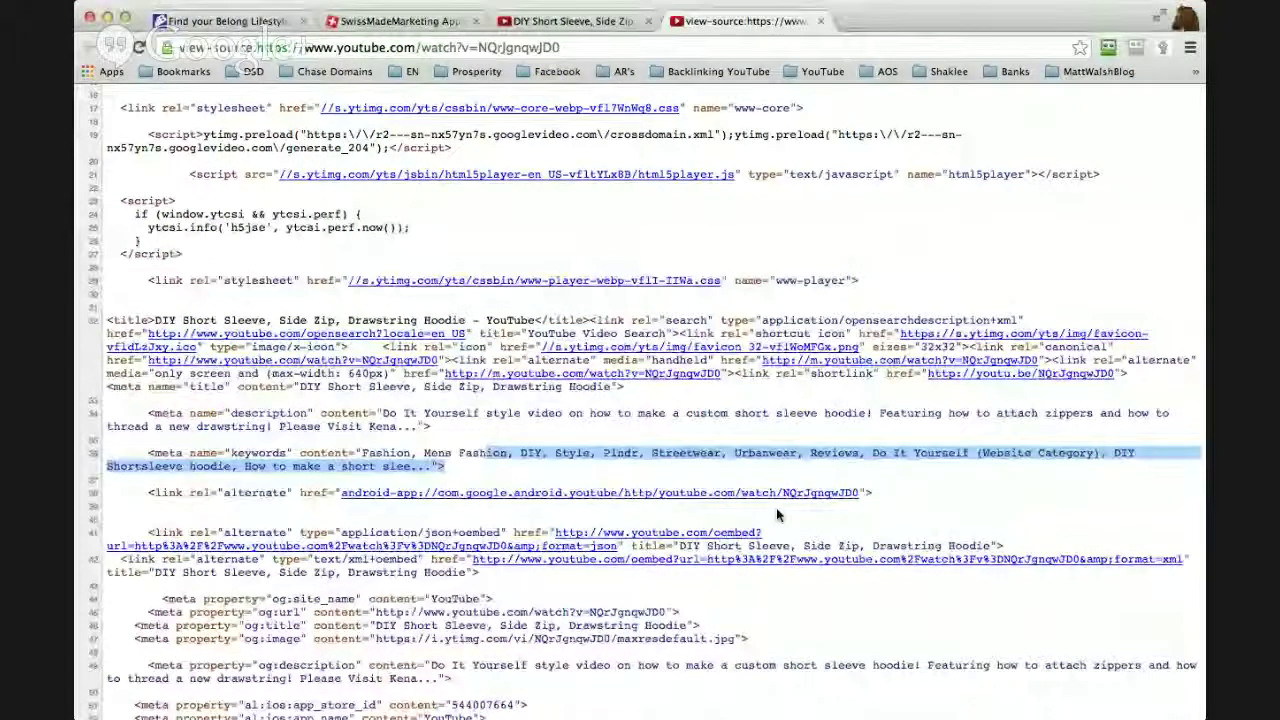
- Go back from the DIY short sleeve video to the start of Google's short sleeve hoodie results
click(588, 21)
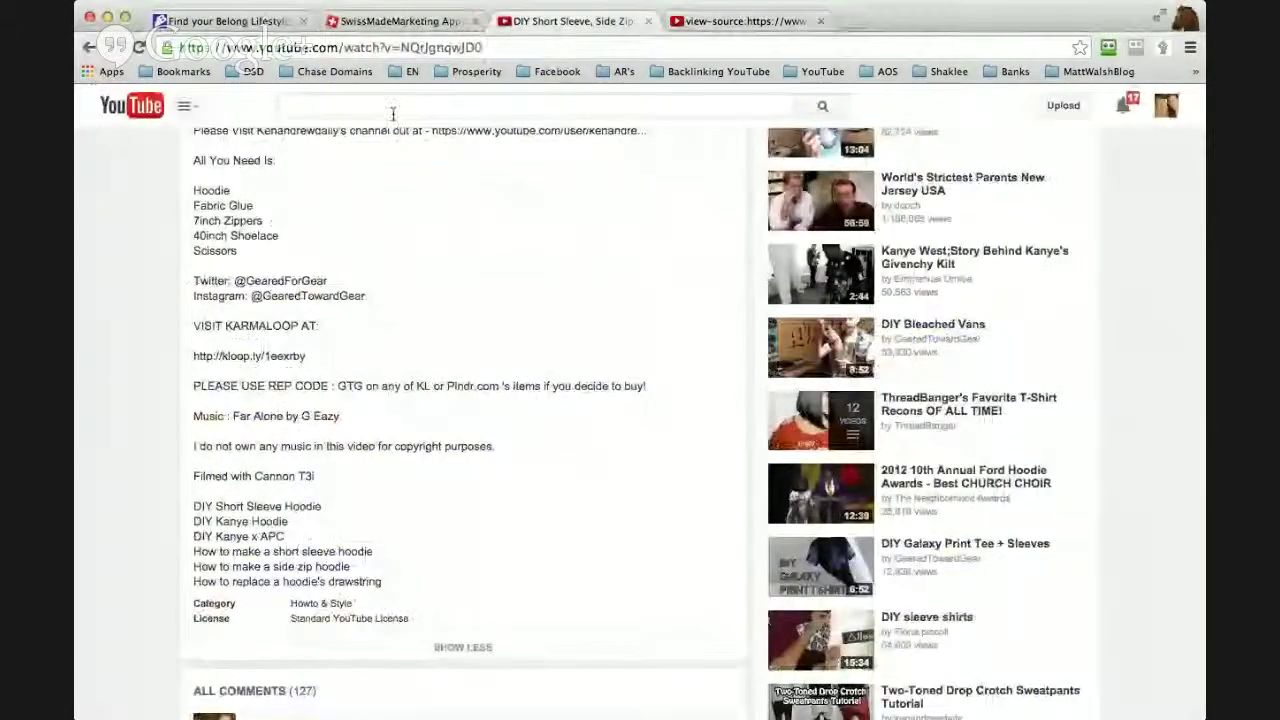
scroll(391, 114, up, 6)
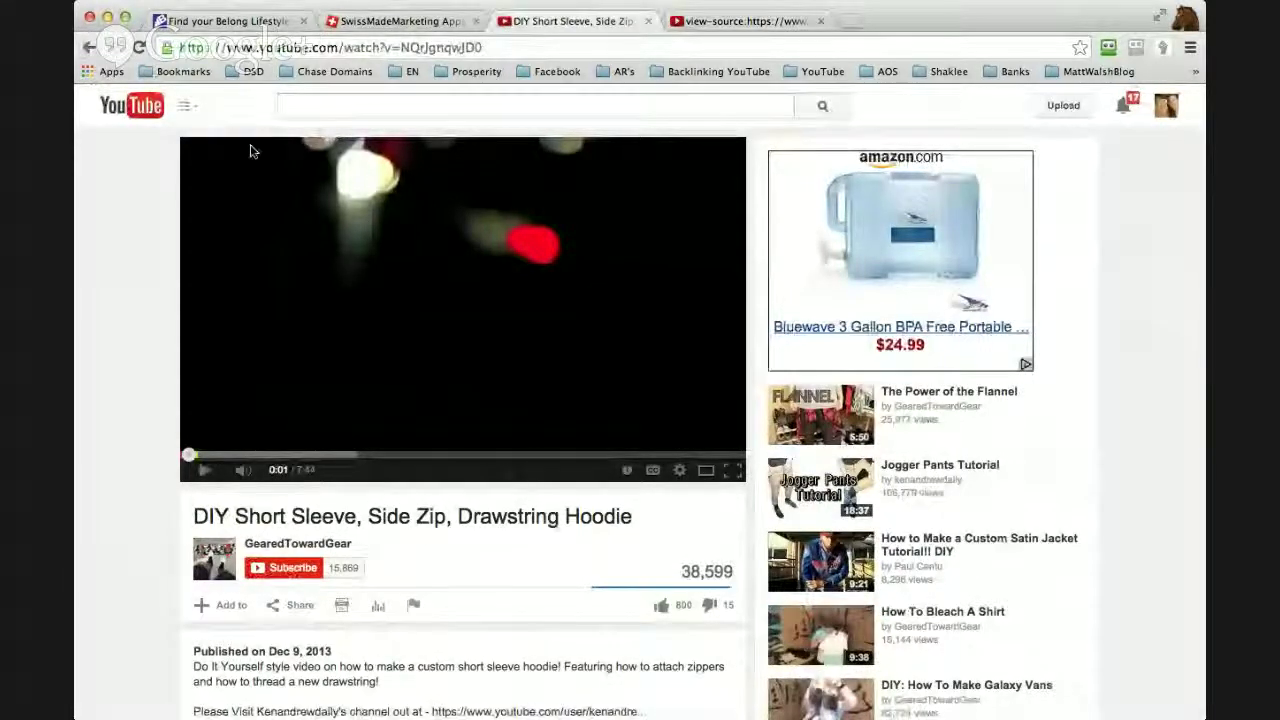
click(89, 47)
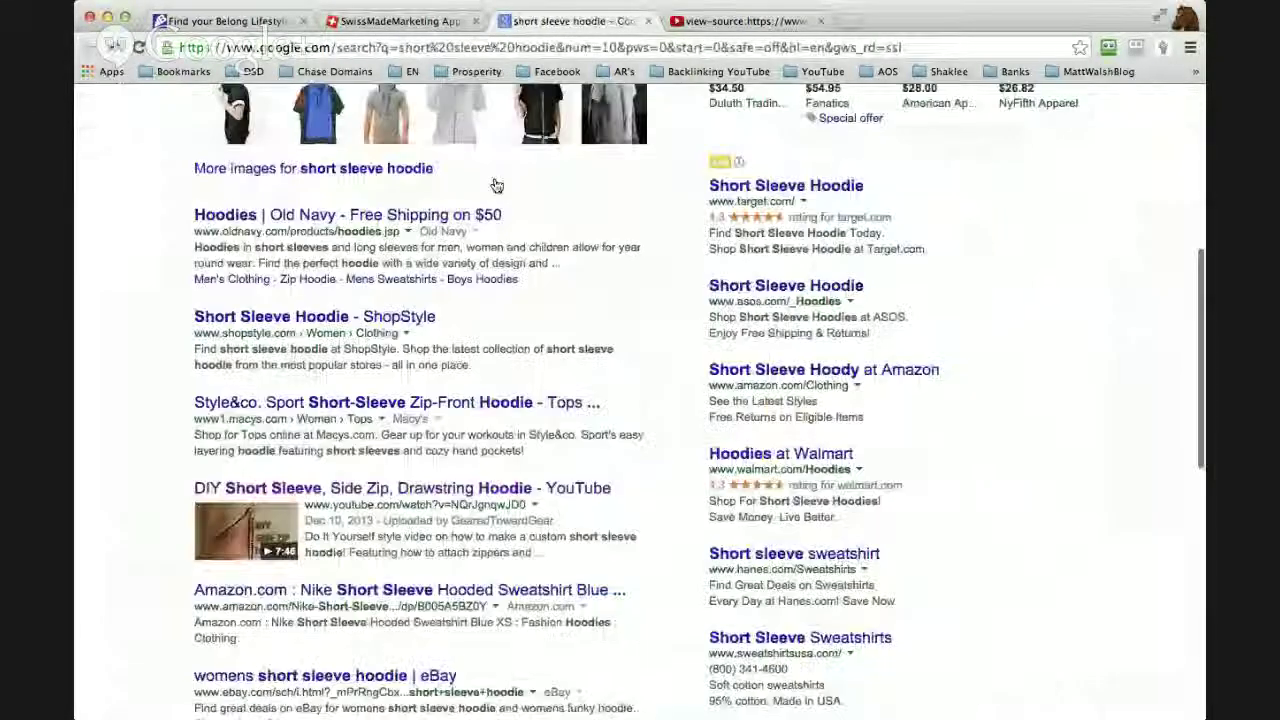
scroll(426, 192, up, 5)
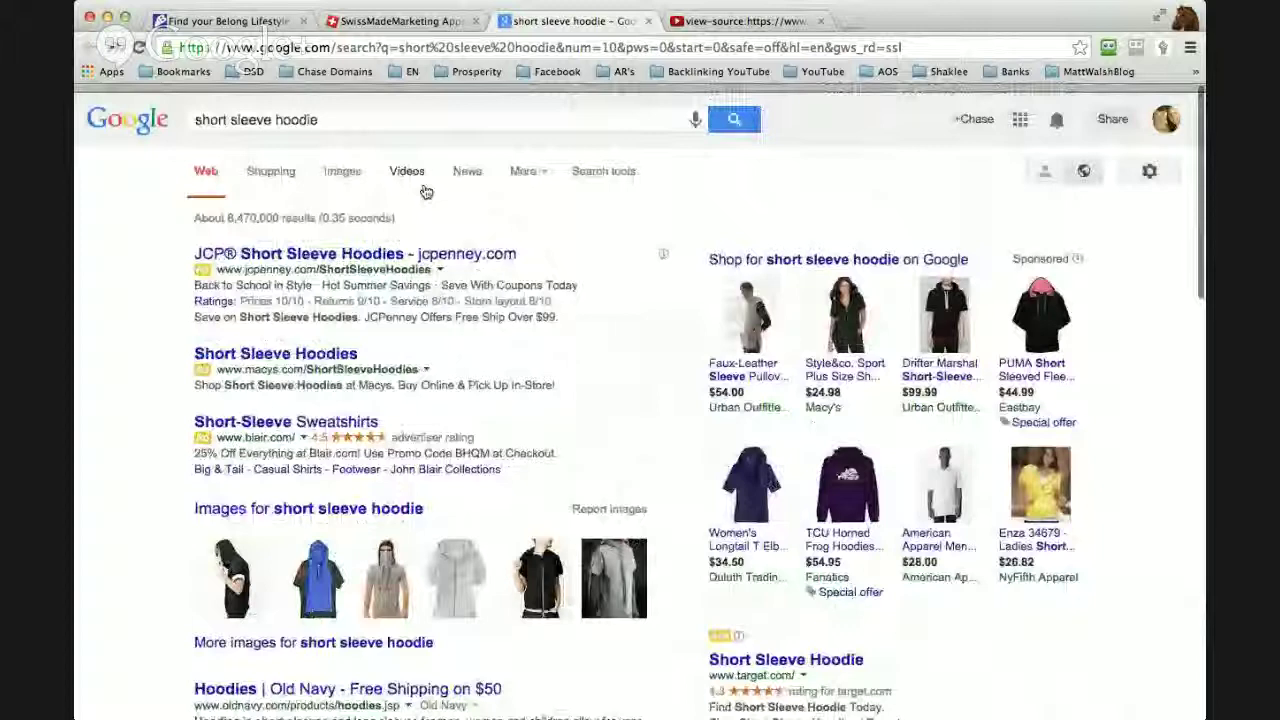
- Switch to SECockpit and check the belongdesigns.com keyword list against the short sleeve hoodie analysis
click(400, 21)
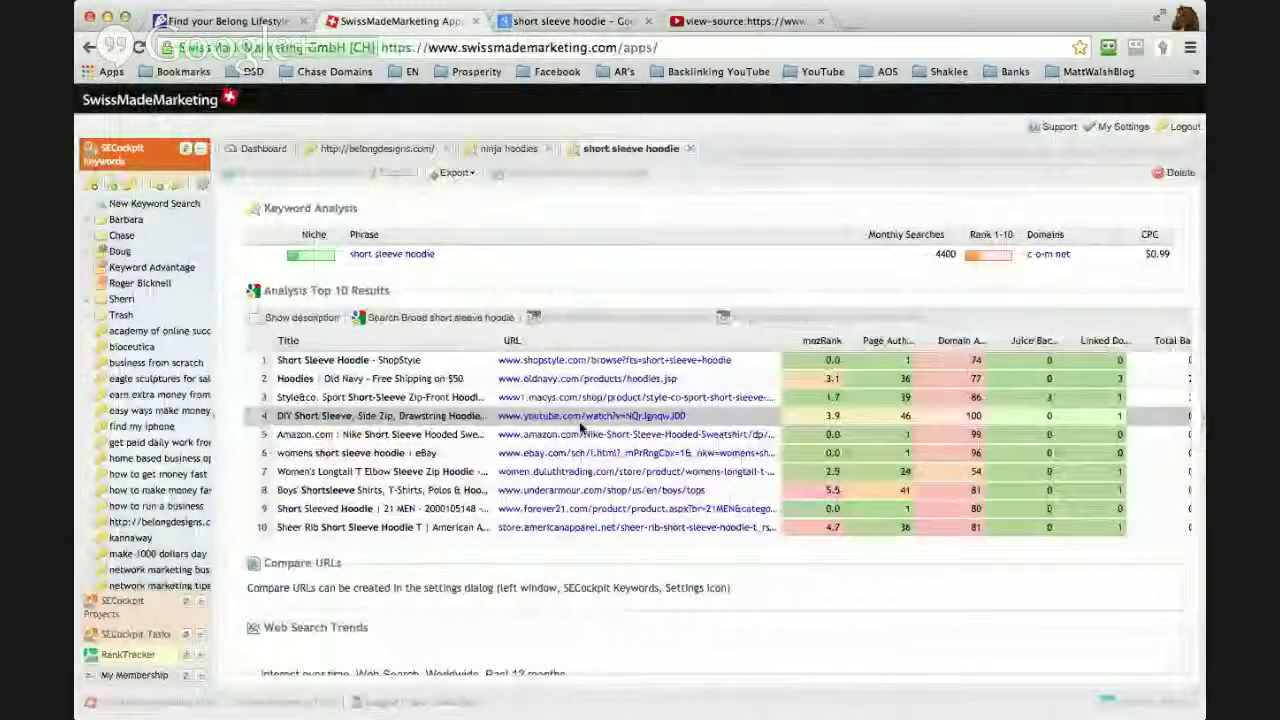
click(390, 150)
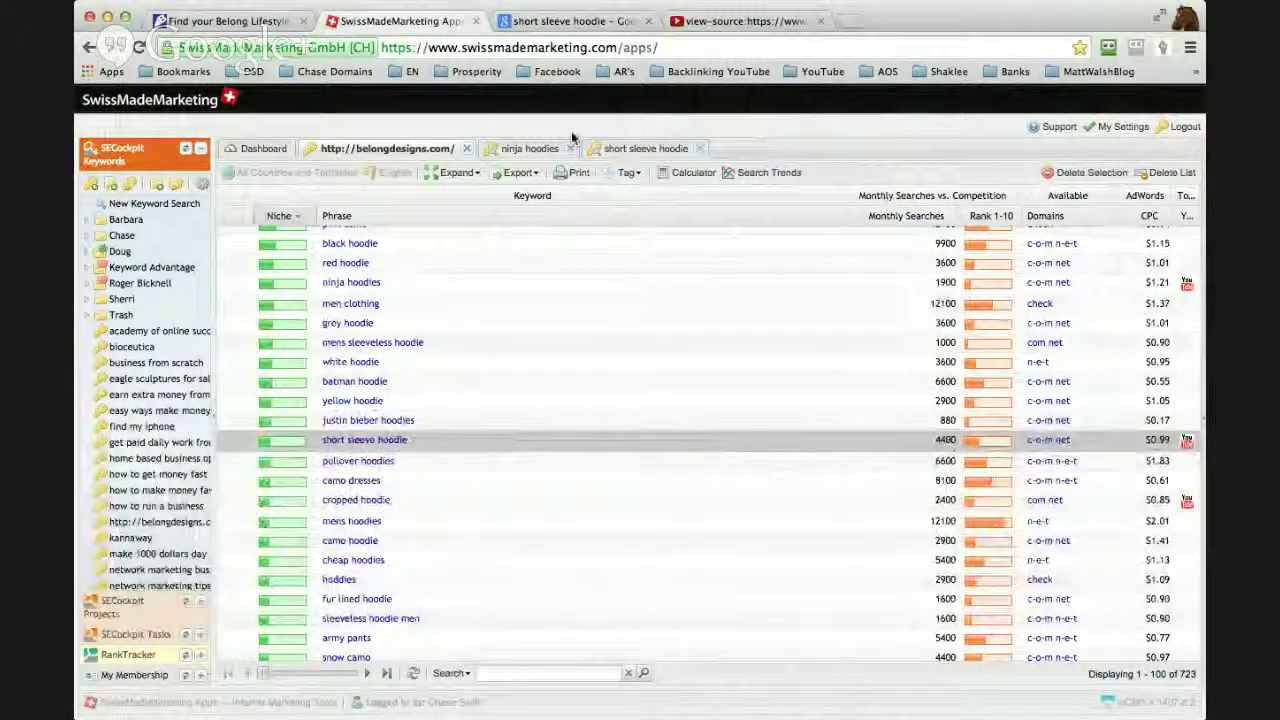
click(623, 151)
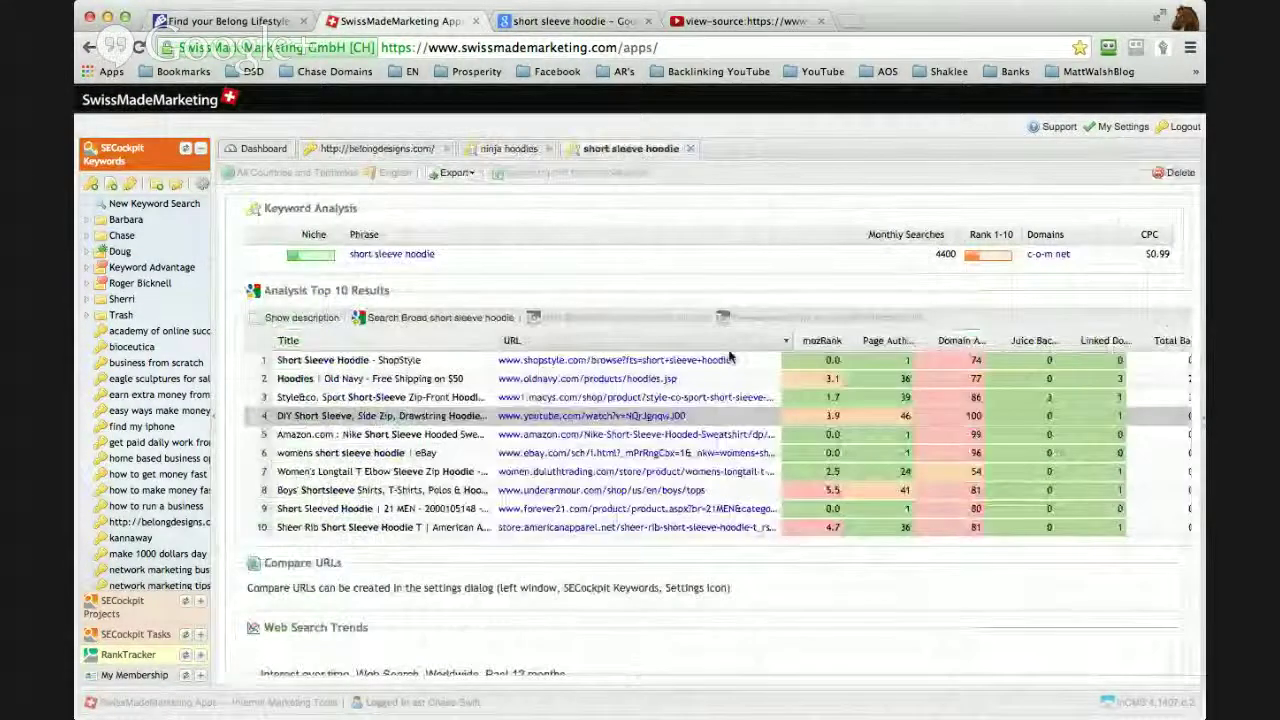
- Narrow the URL and Title columns of the short sleeve hoodie top 10 table and adjust the Linked Domains and Internal Site-Links column widths
drag(790, 343, 610, 345)
drag(497, 342, 403, 344)
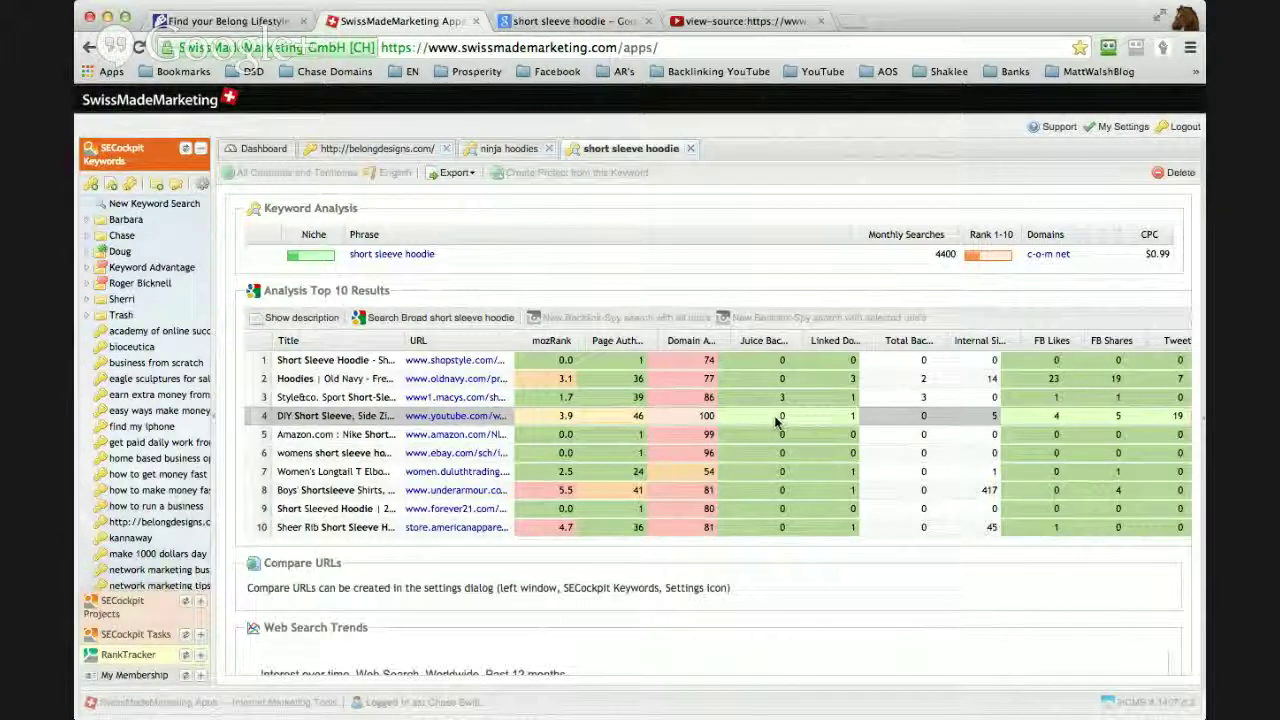
drag(862, 340, 872, 364)
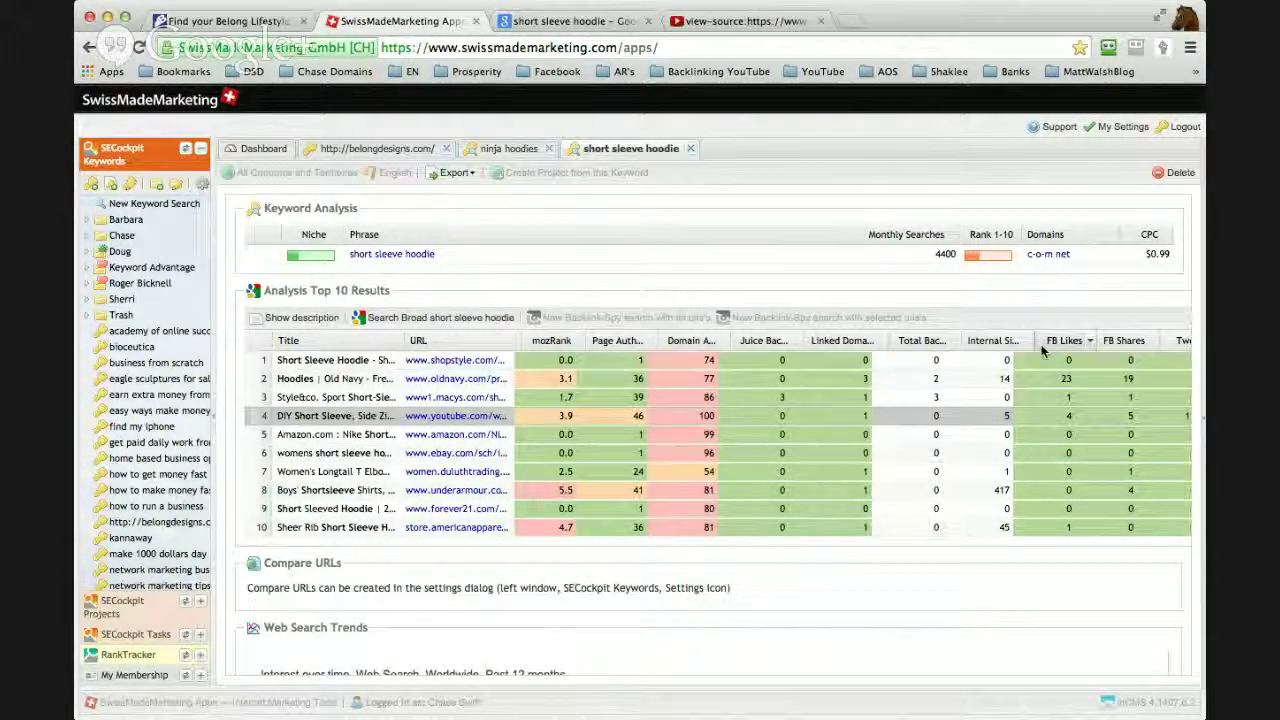
drag(1022, 340, 1100, 345)
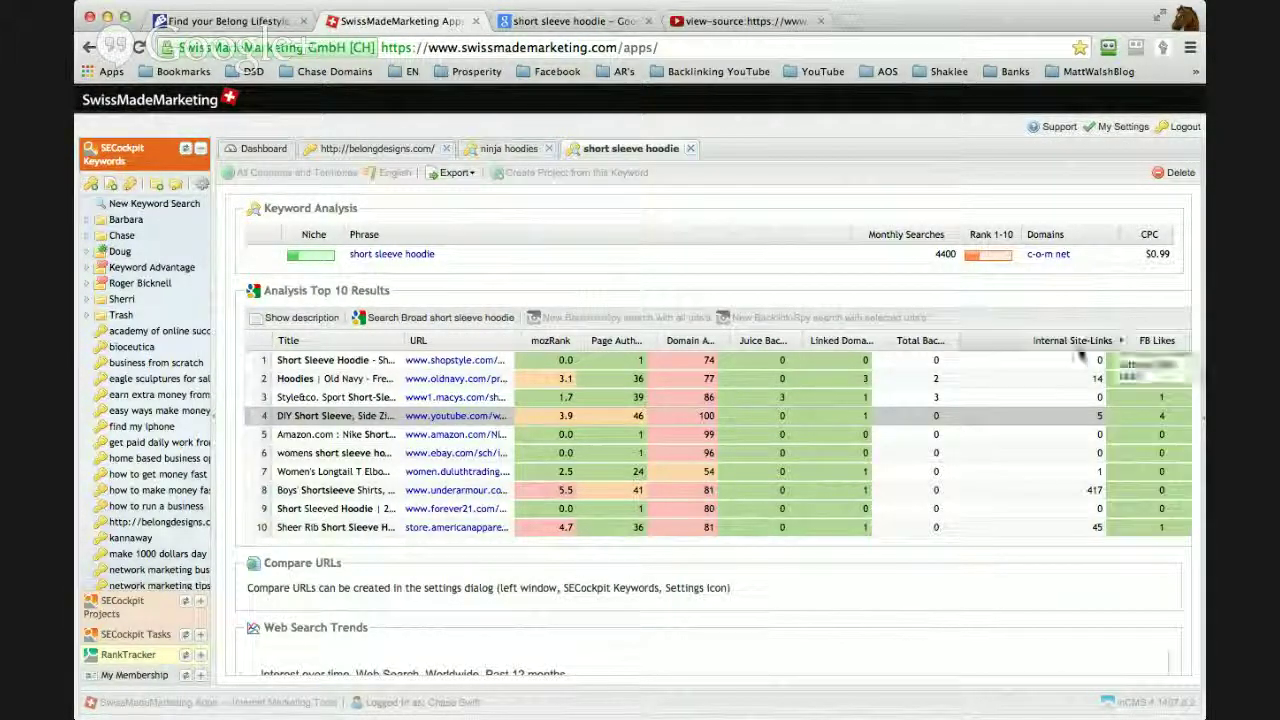
drag(1055, 355, 1001, 362)
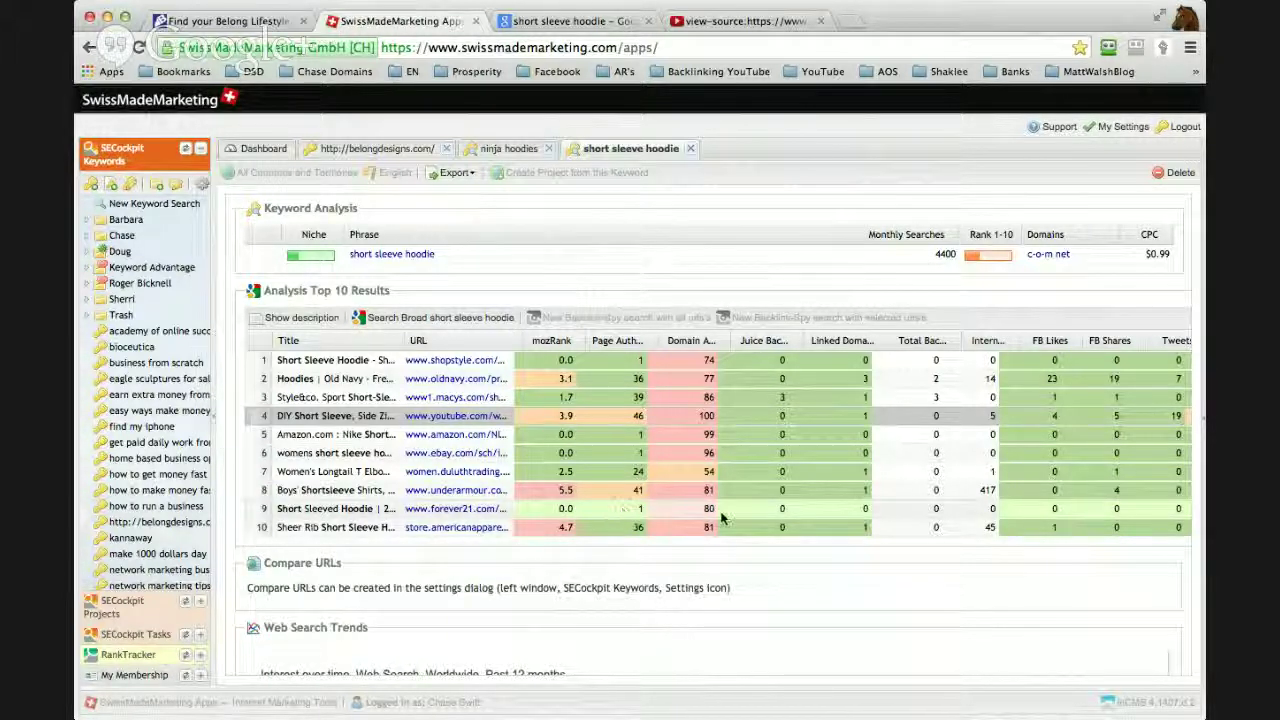
- Open the cropped hoodie analysis from the belongdesigns.com keyword list, select its YouTube result and widen the URL column
click(392, 258)
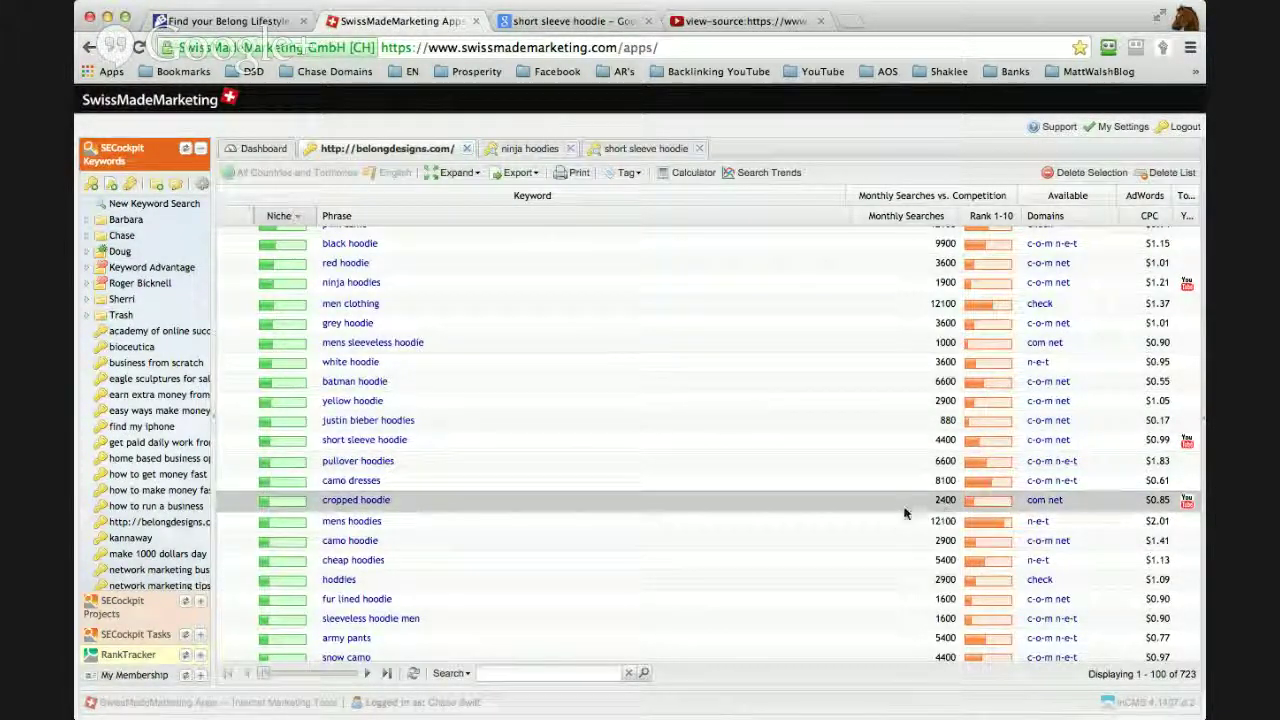
click(354, 502)
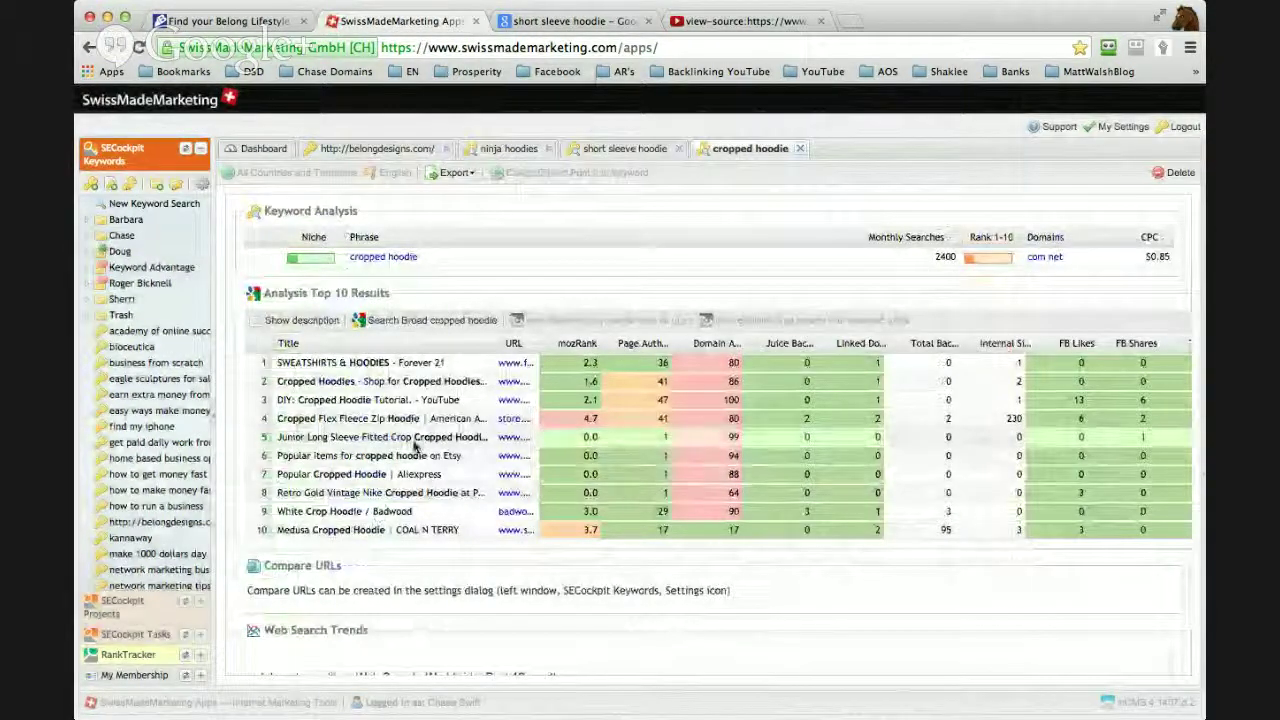
click(416, 400)
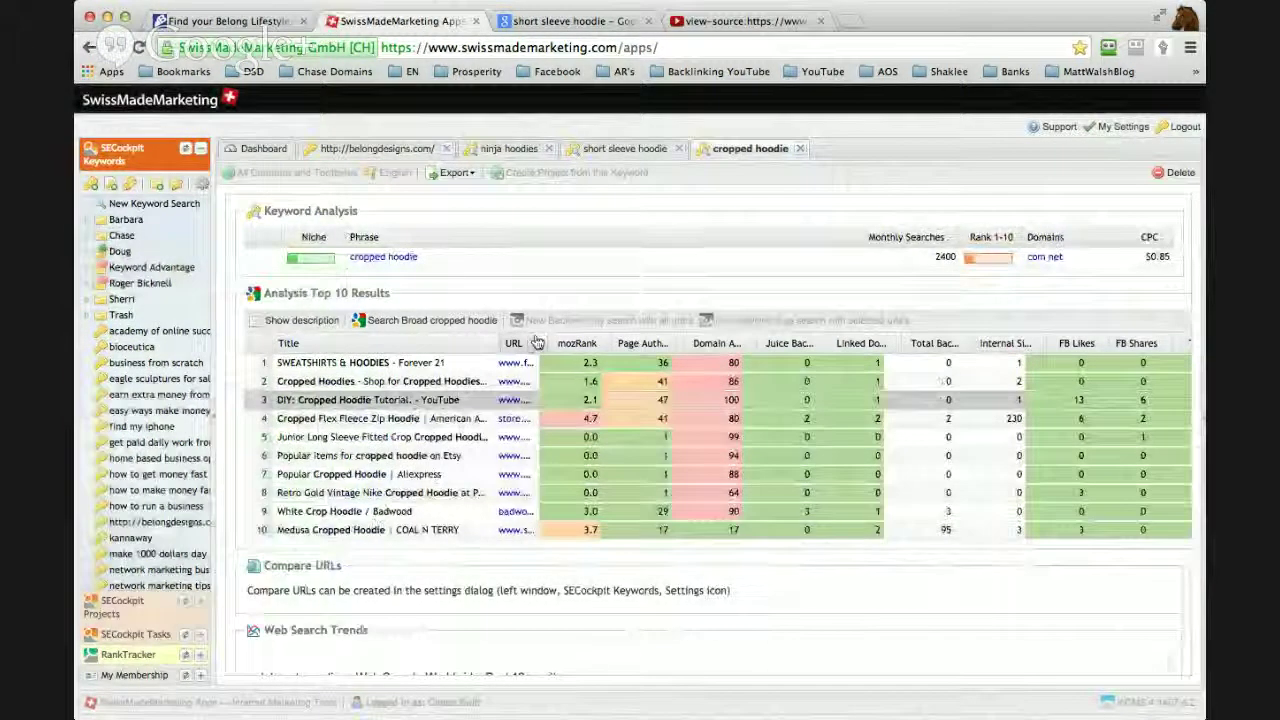
drag(540, 343, 762, 345)
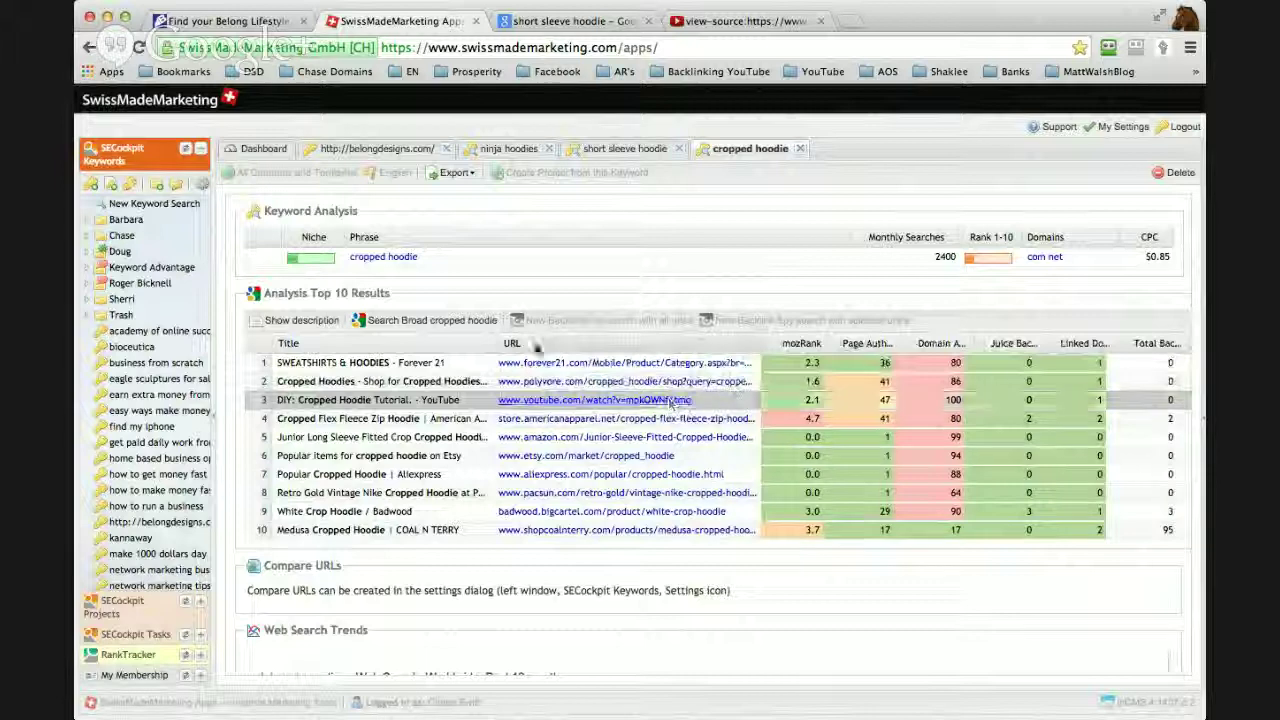
- Search Google for cropped hoodie from the analysis and open the DIY: Cropped Hoodie Tutorial YouTube result
click(461, 321)
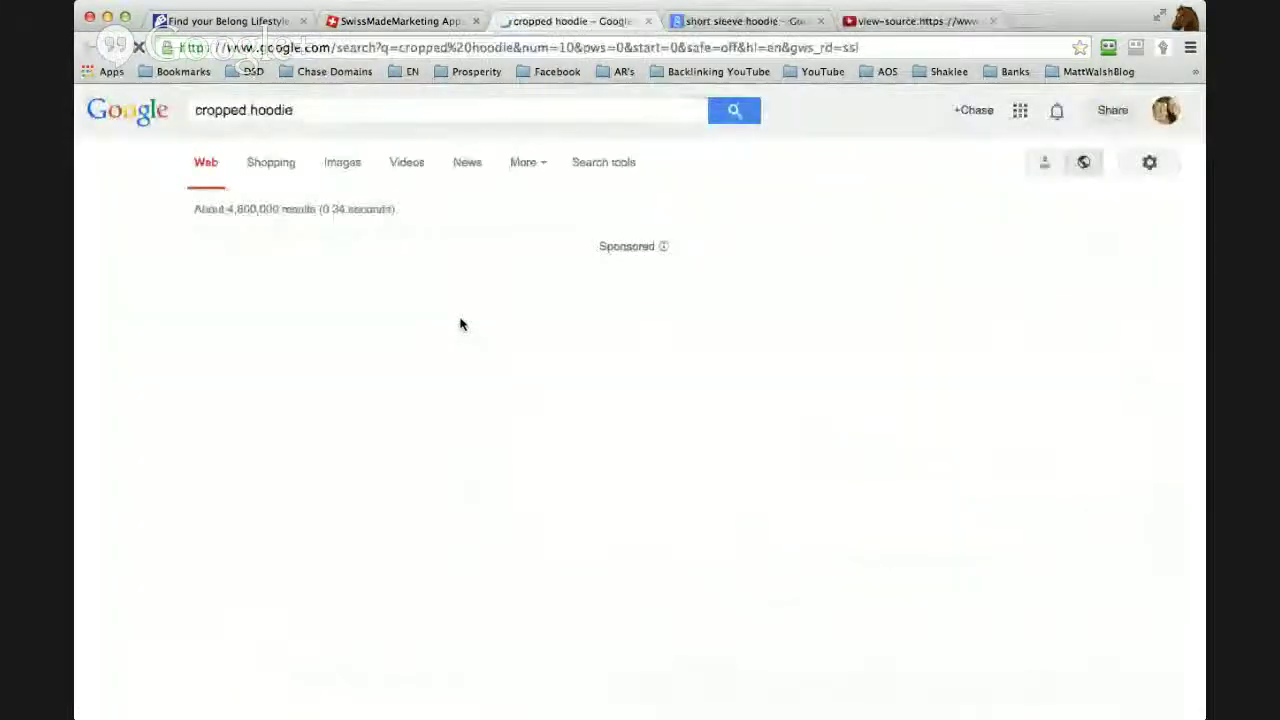
scroll(510, 378, down, 10)
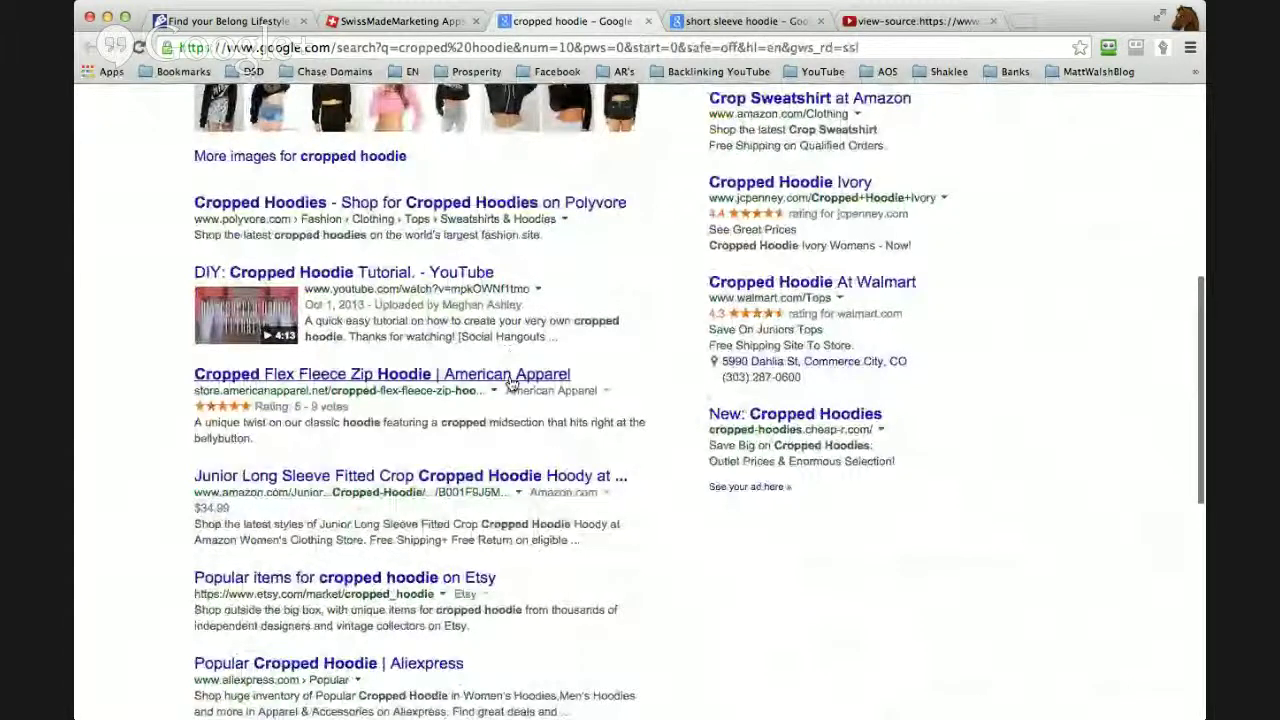
click(286, 276)
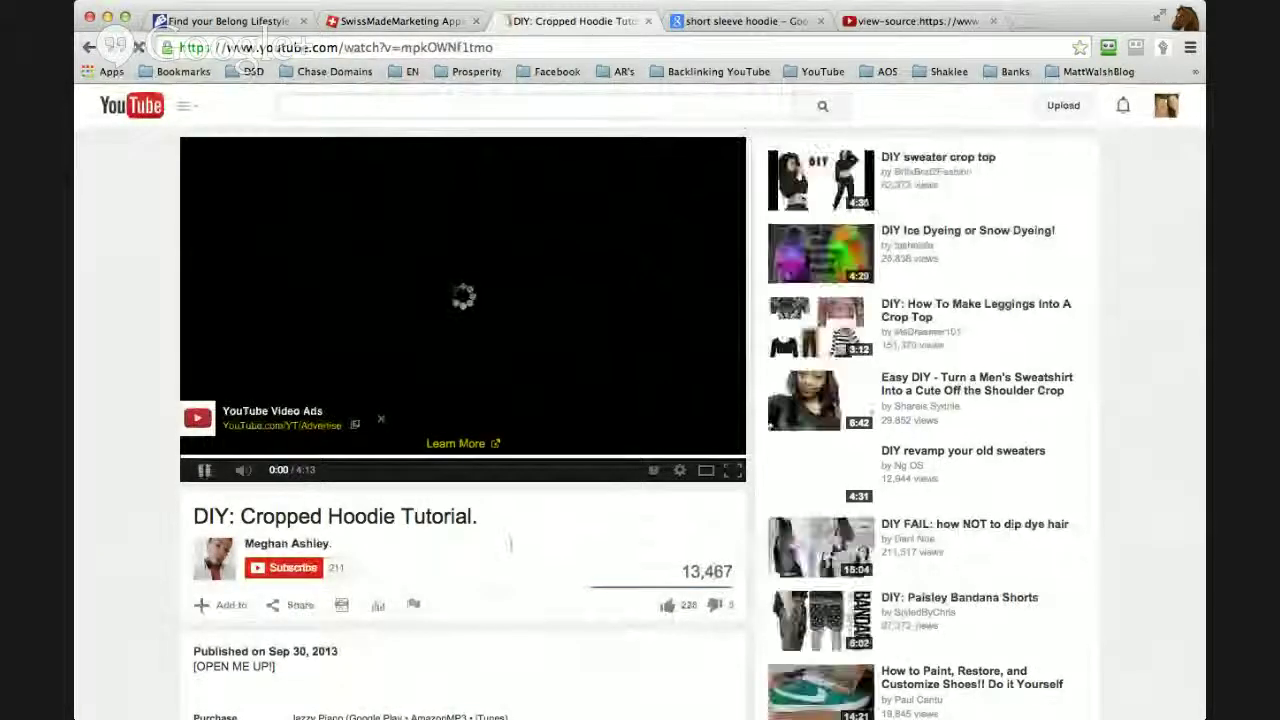
- Pause the playing ad on the Cropped Hoodie Tutorial page and highlight the video's view count
double_click(699, 572)
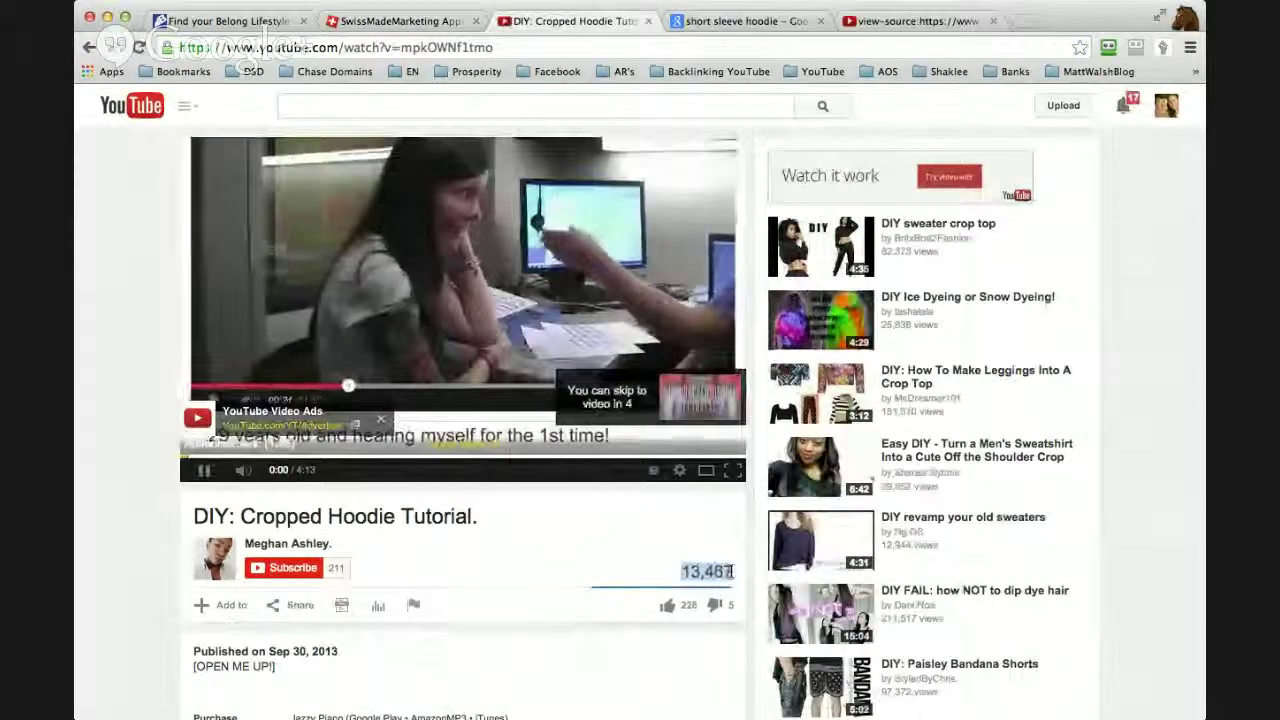
click(192, 469)
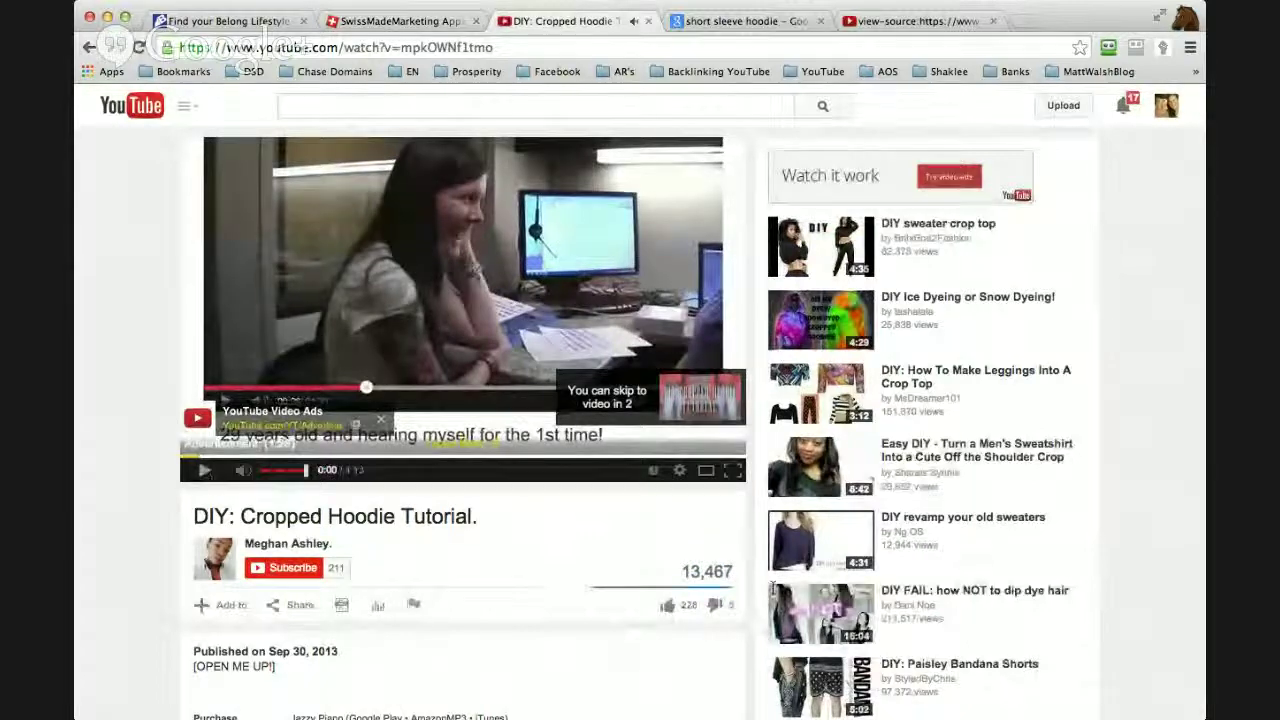
drag(679, 573, 723, 567)
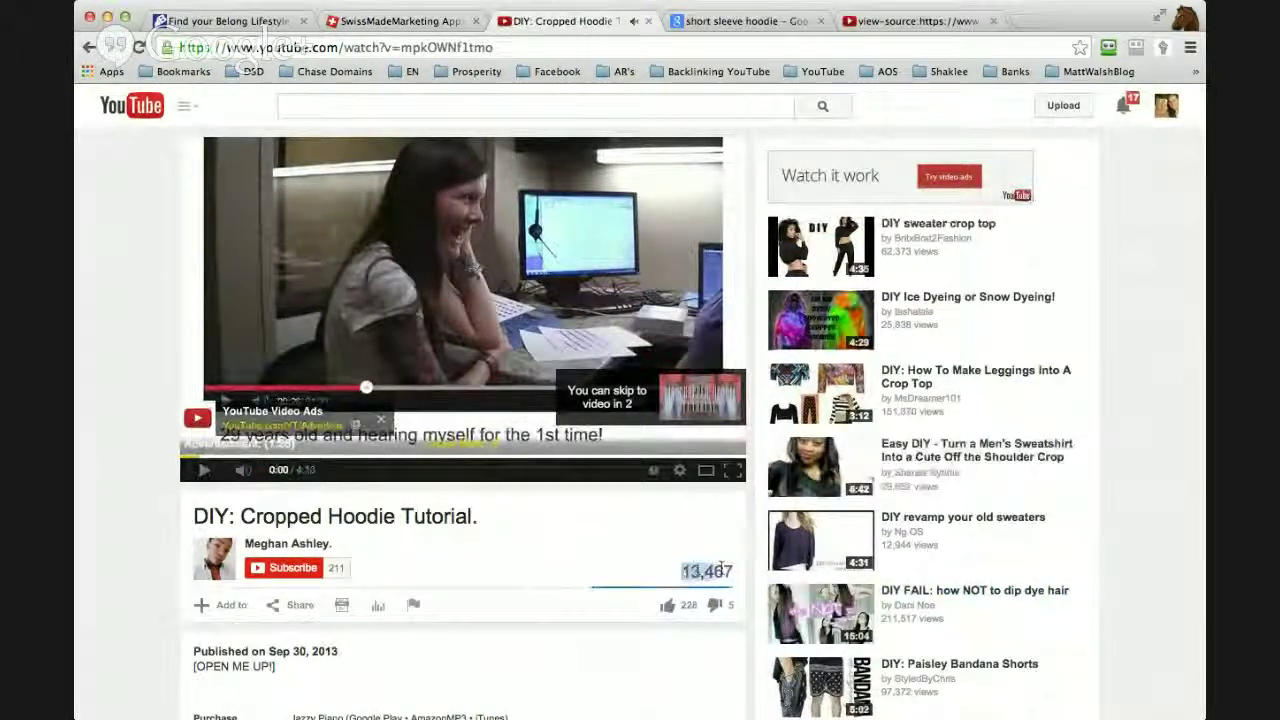
- Expand the Cropped Hoodie Tutorial's description and examine its text and title for use of the cropped hoodie keyword
scroll(654, 531, down, 5)
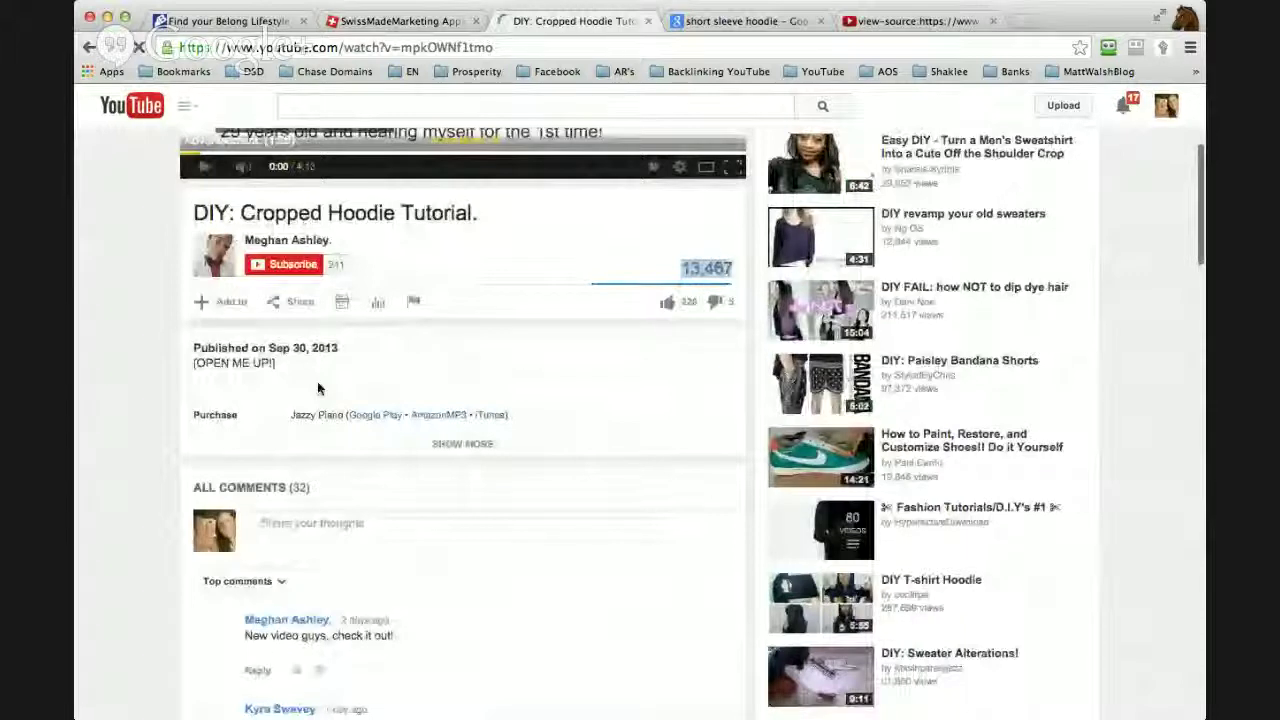
click(489, 446)
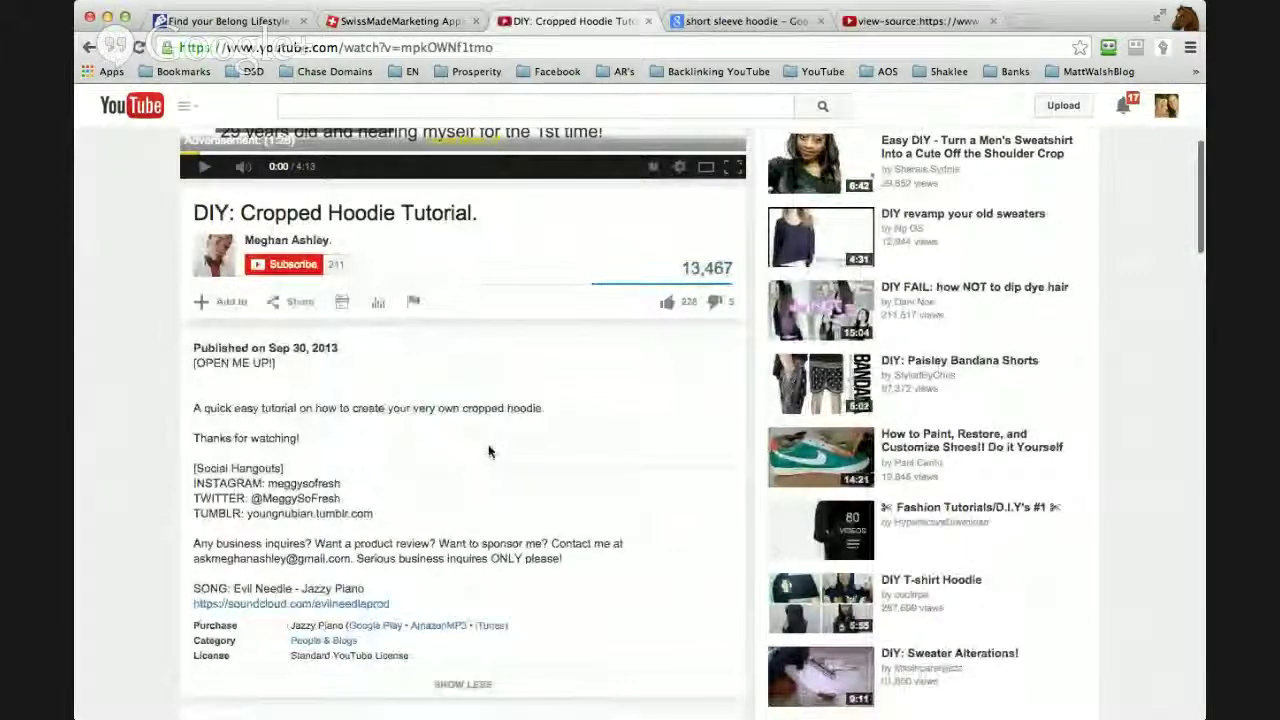
scroll(489, 451, down, 3)
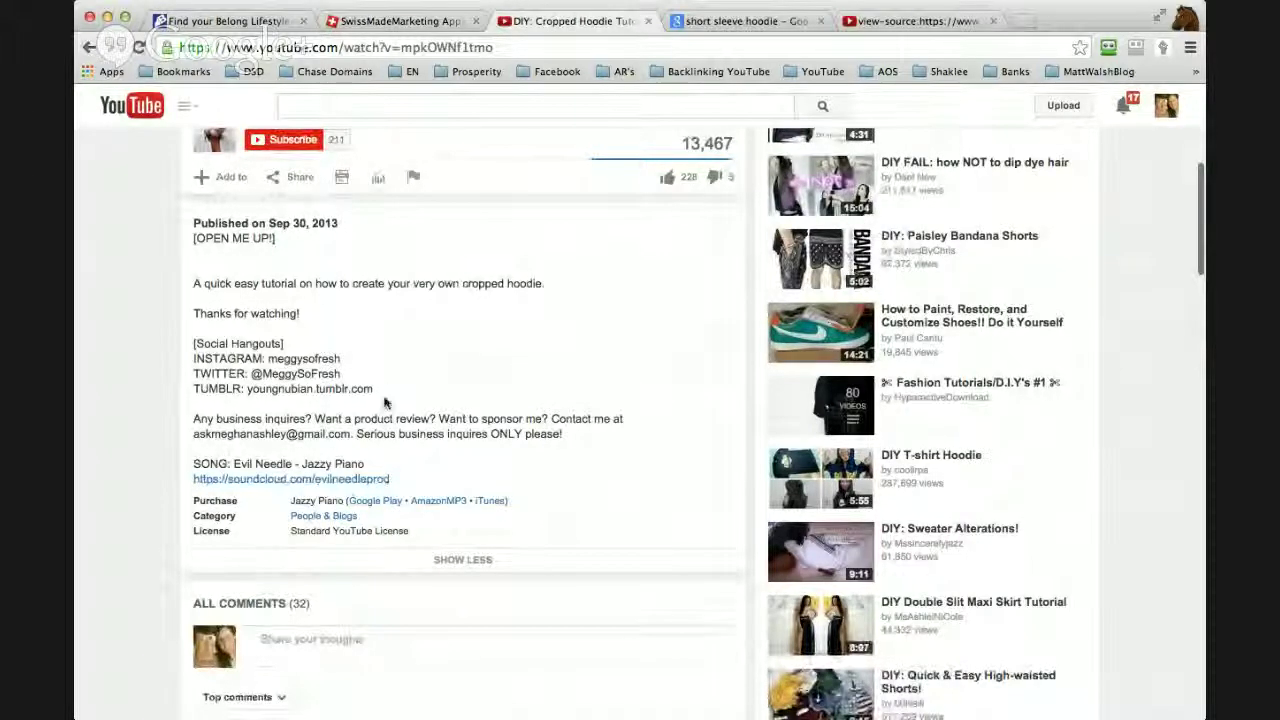
scroll(384, 402, up, 5)
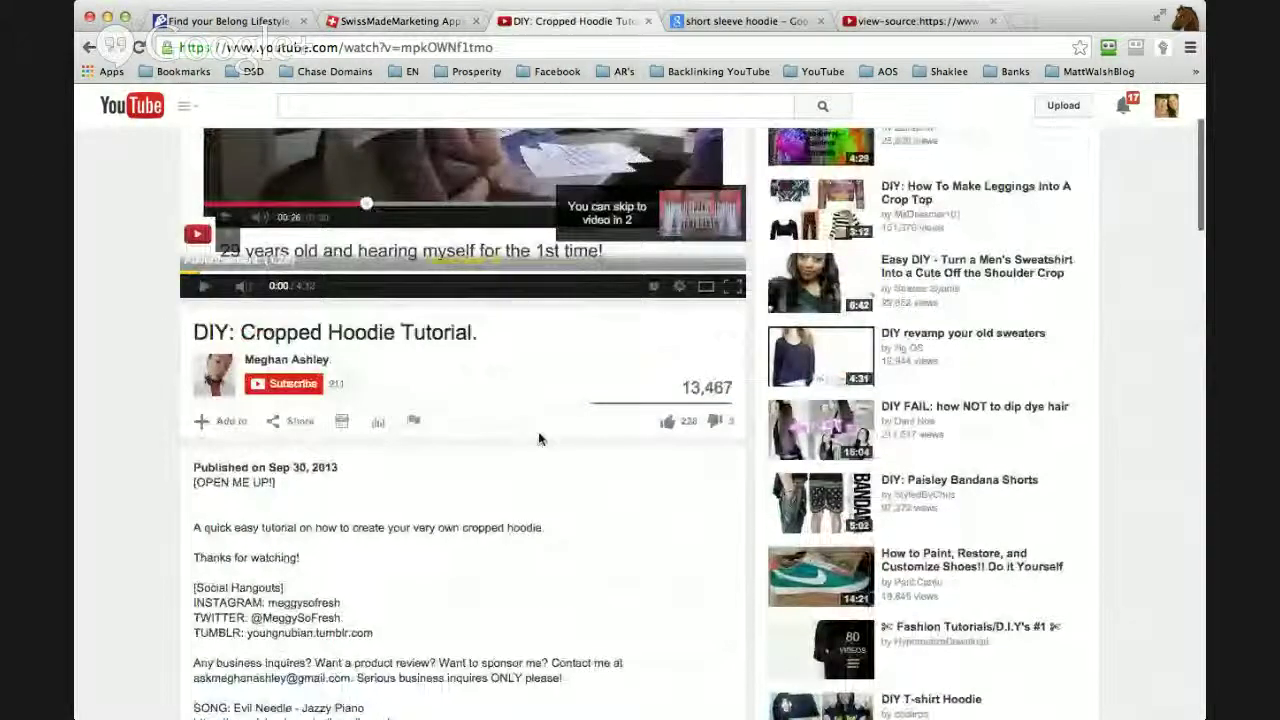
scroll(538, 434, down, 8)
scroll(540, 440, up, 4)
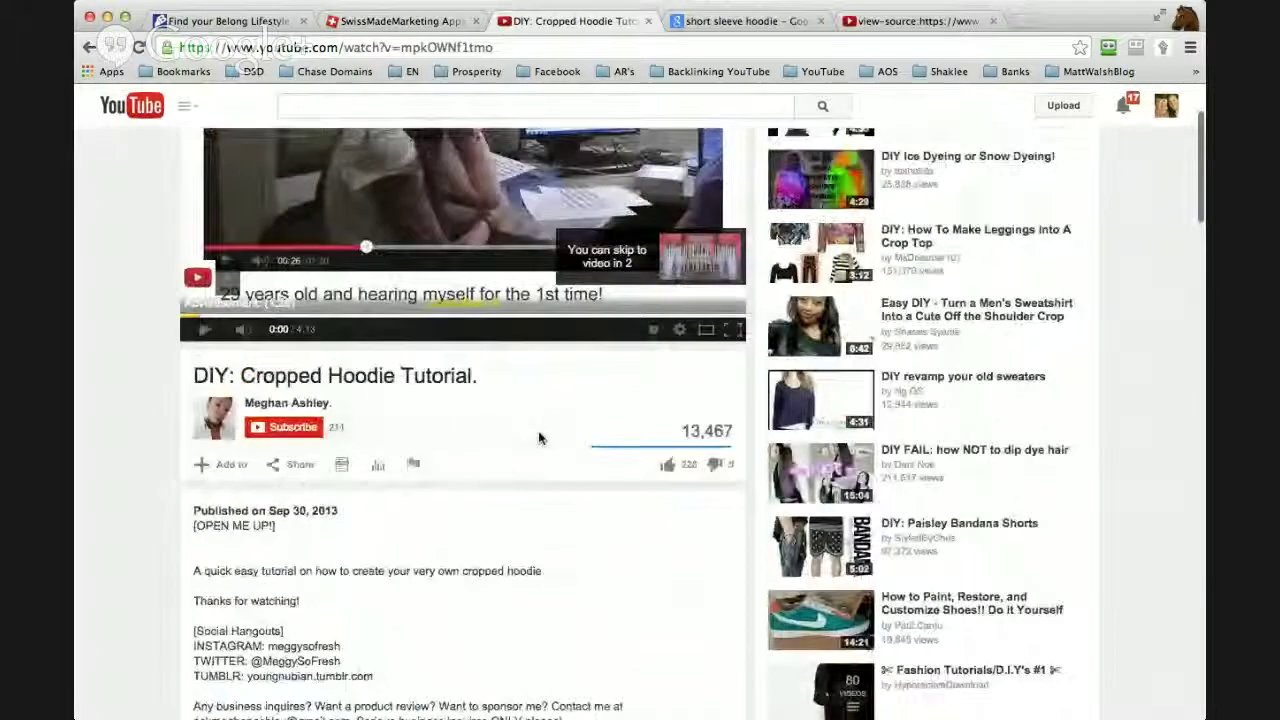
scroll(538, 437, down, 1)
scroll(538, 437, up, 2)
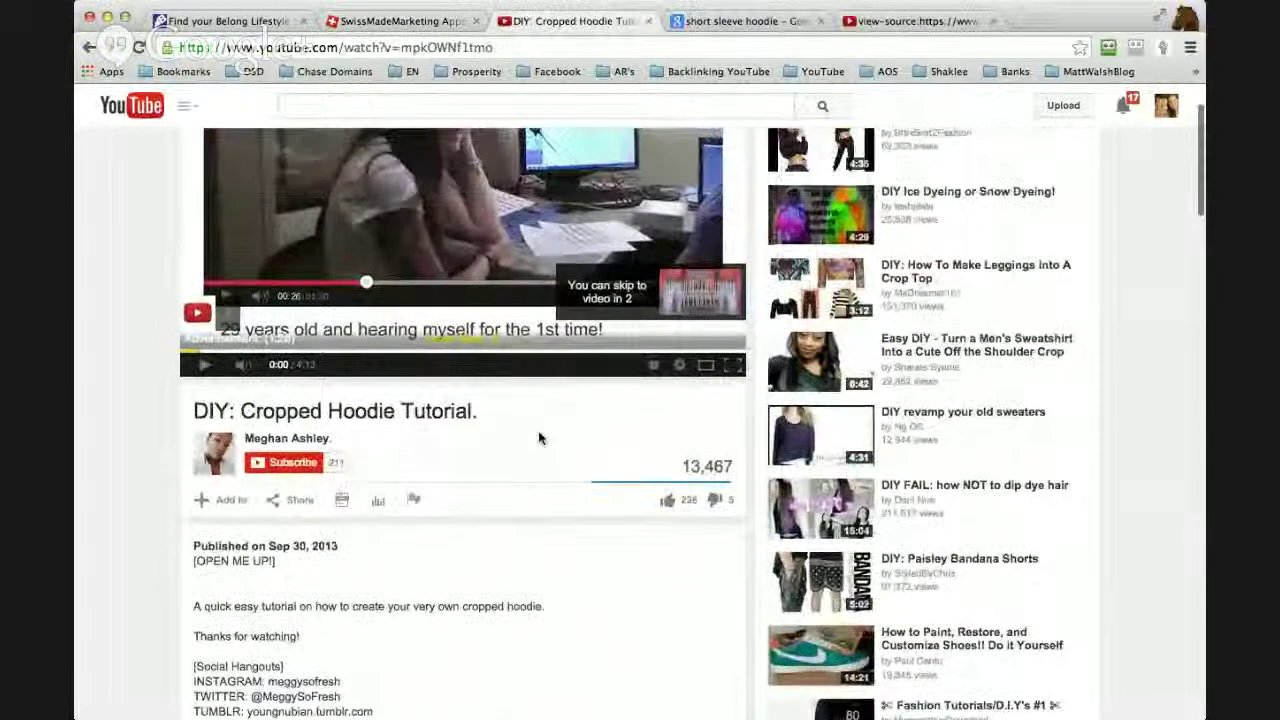
scroll(538, 432, down, 1)
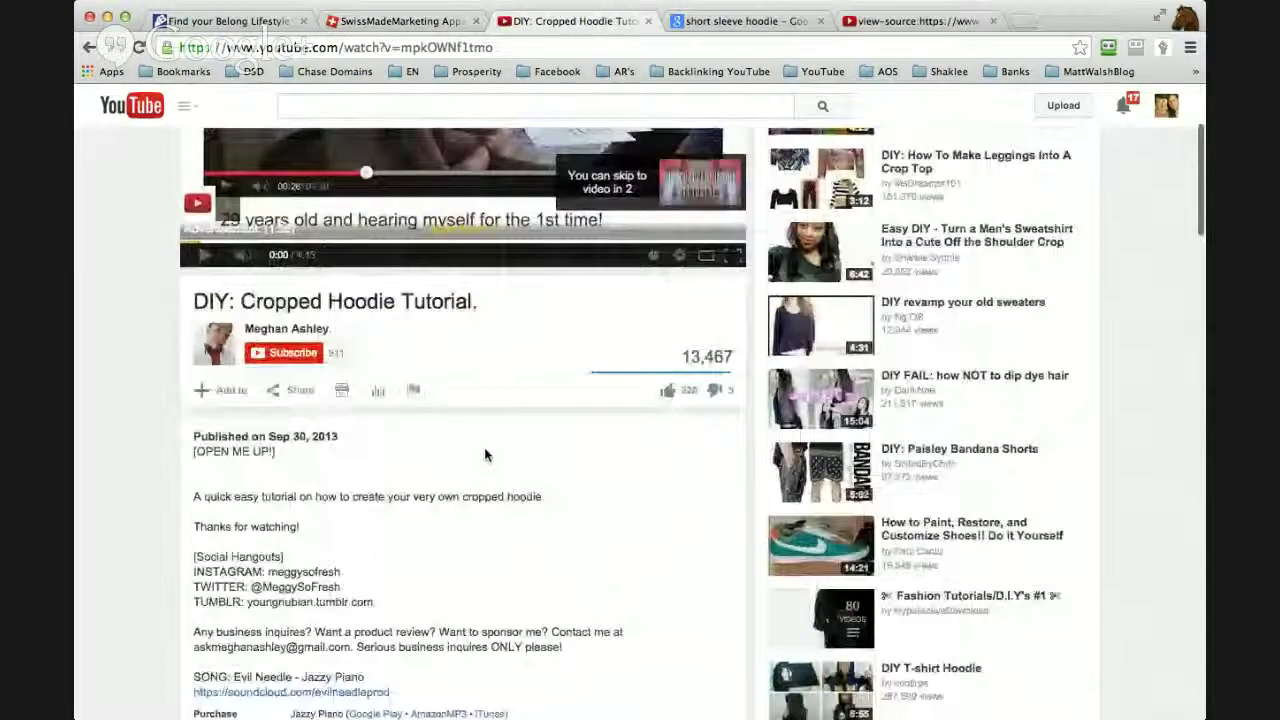
- Open the page source of the DIY: Cropped Hoodie Tutorial video and highlight its meta keywords line
key(alt+super+u)
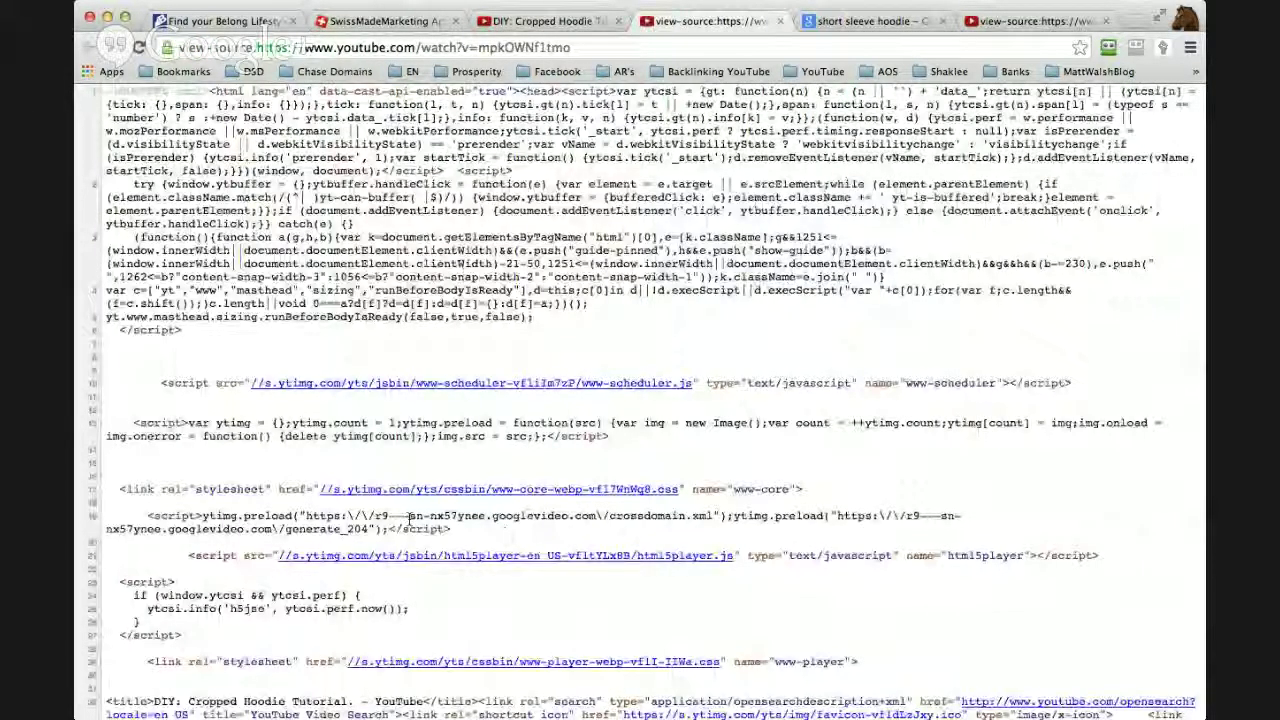
scroll(410, 518, down, 1)
scroll(415, 518, down, 10)
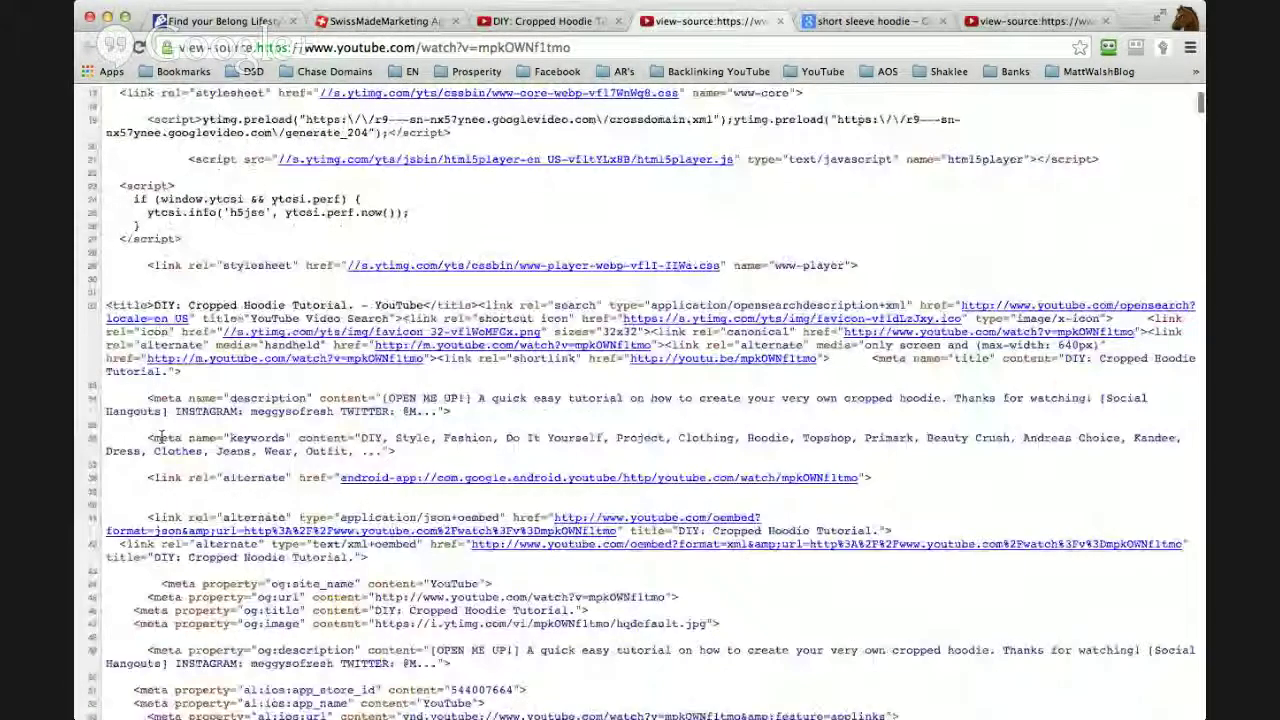
triple_click(160, 437)
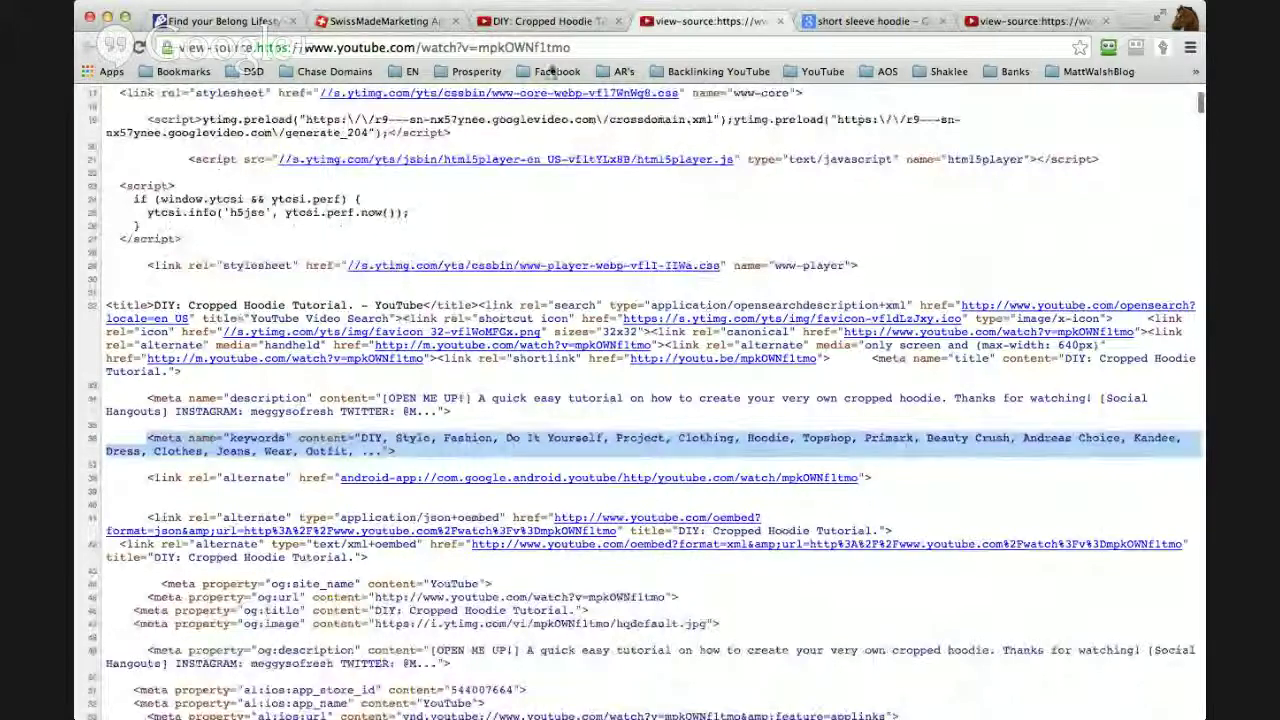
- Compare the video page and the cropped hoodie analysis with the page source, highlighting the Hoodie tag and the full keywords list
click(523, 21)
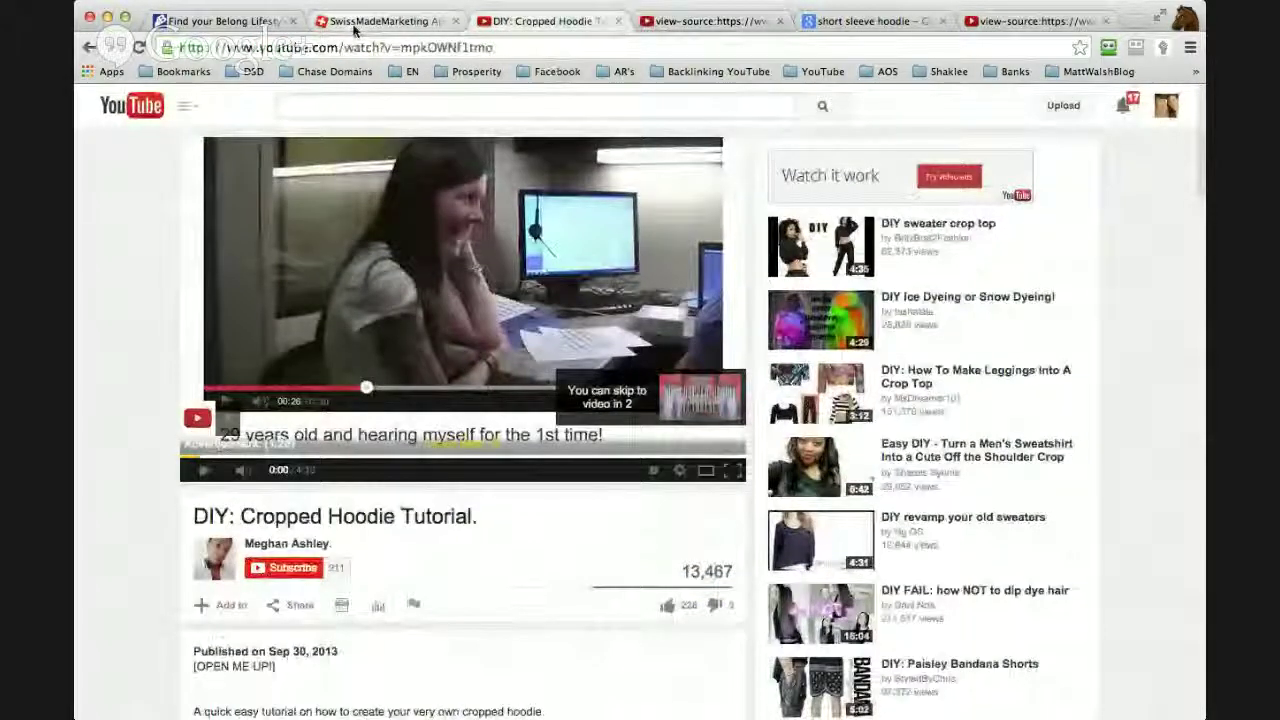
click(355, 25)
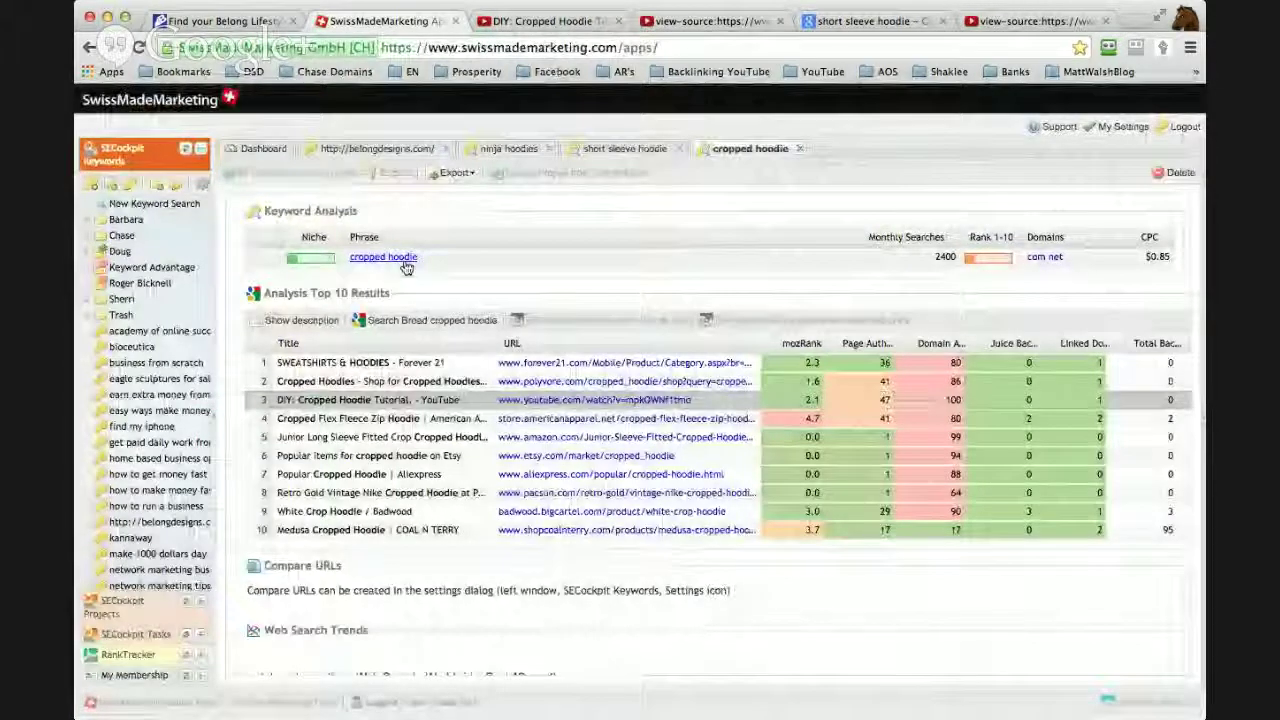
click(705, 21)
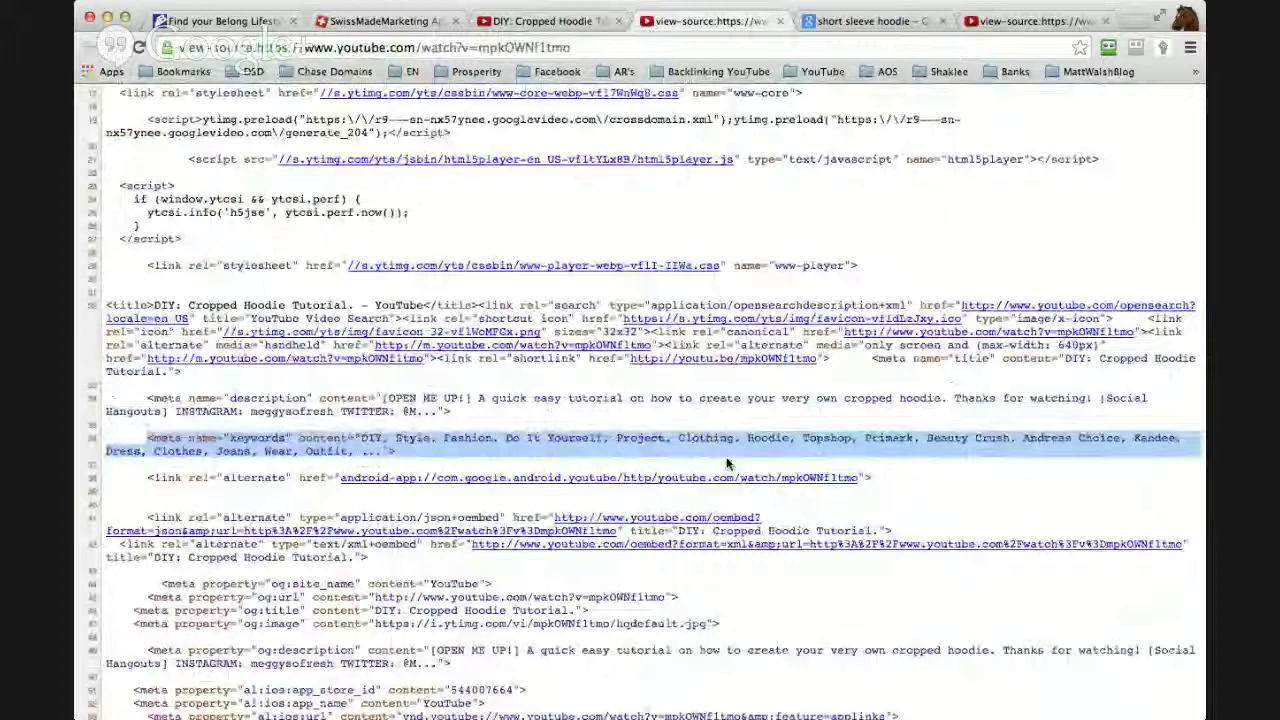
double_click(766, 439)
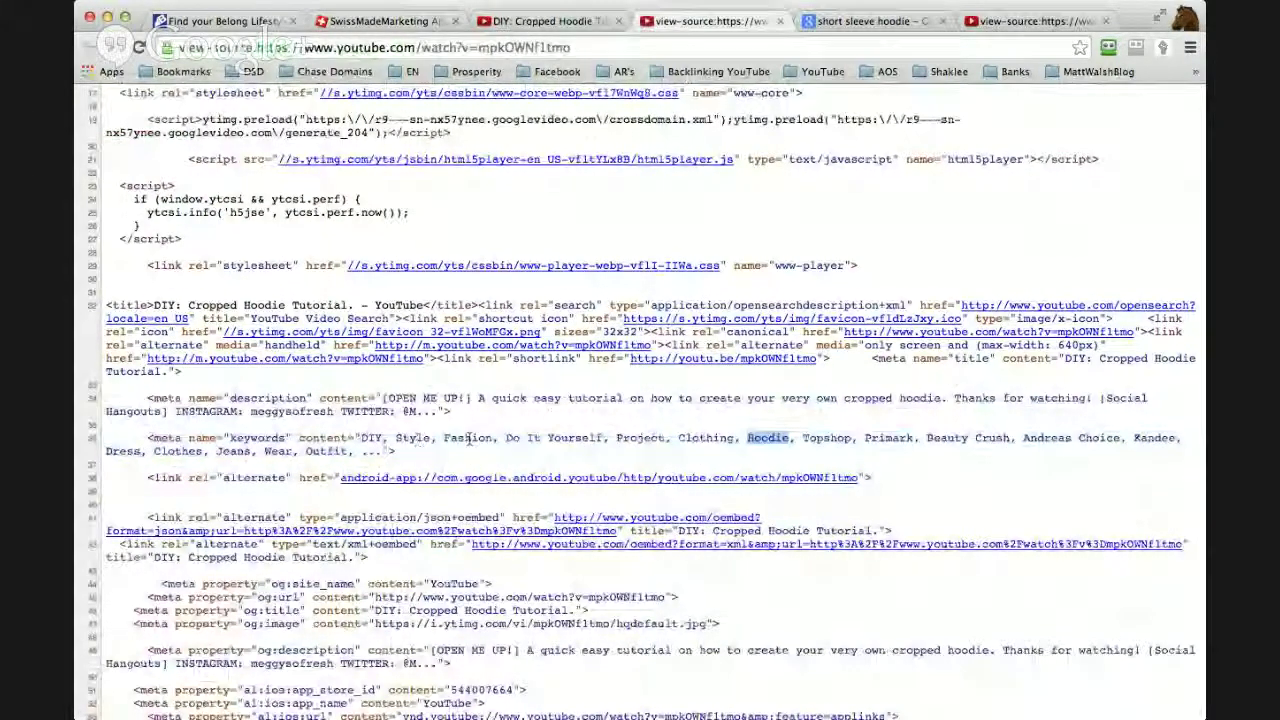
drag(361, 438, 390, 451)
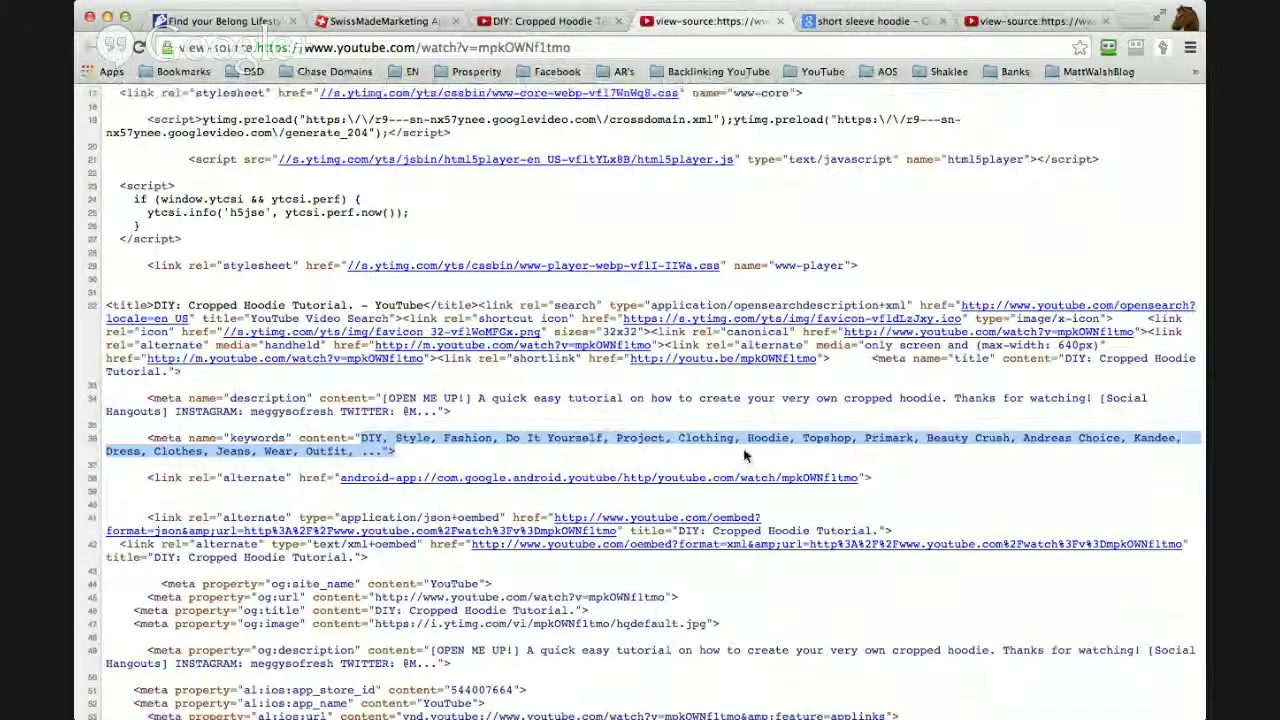
- Return to the cropped hoodie analysis and narrow the URL column to examine the Facebook metrics
click(415, 22)
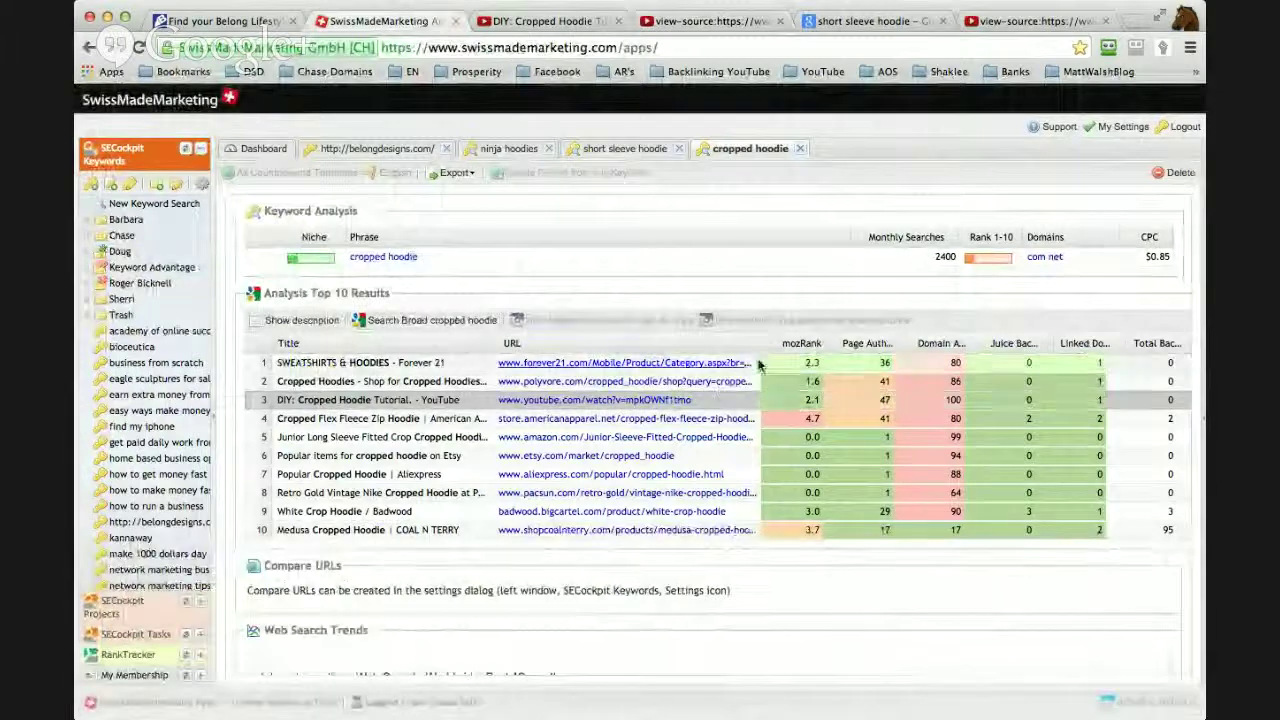
drag(762, 343, 557, 364)
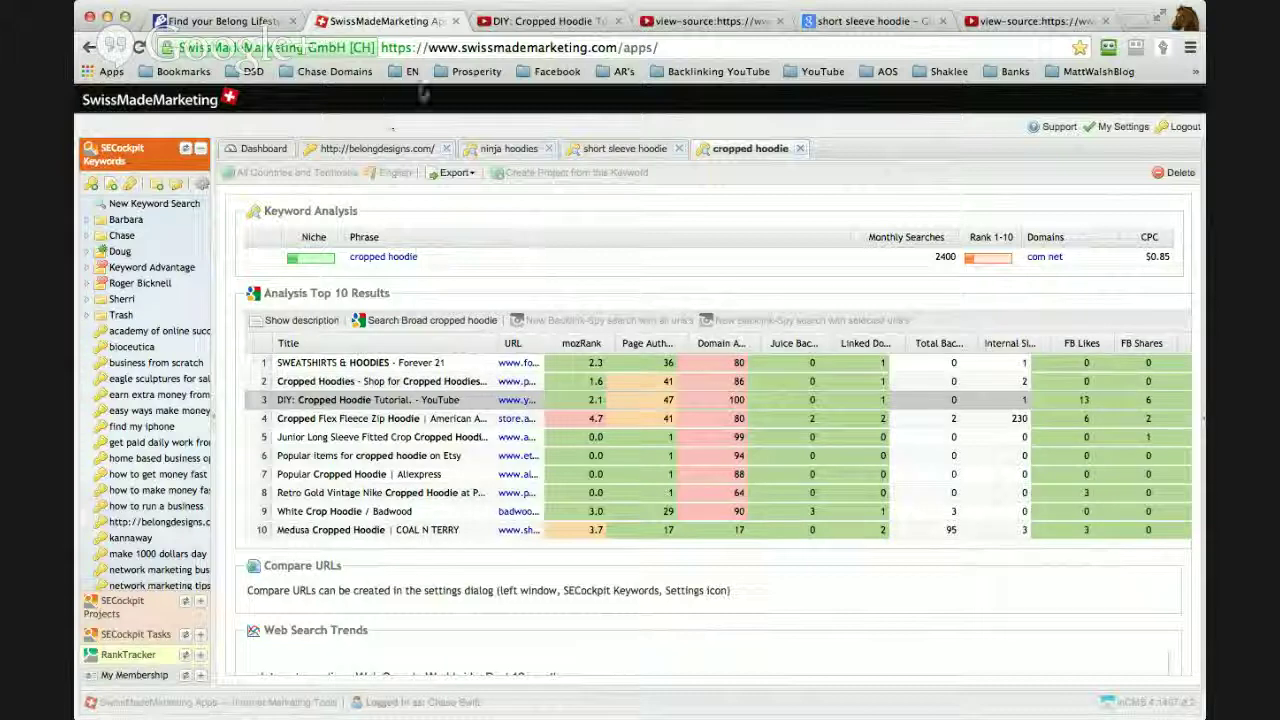
- Open the ymcmb hoodie analysis from the belongdesigns.com list, inspect its YouTube result's URL, and narrow the URL and Title columns
click(378, 148)
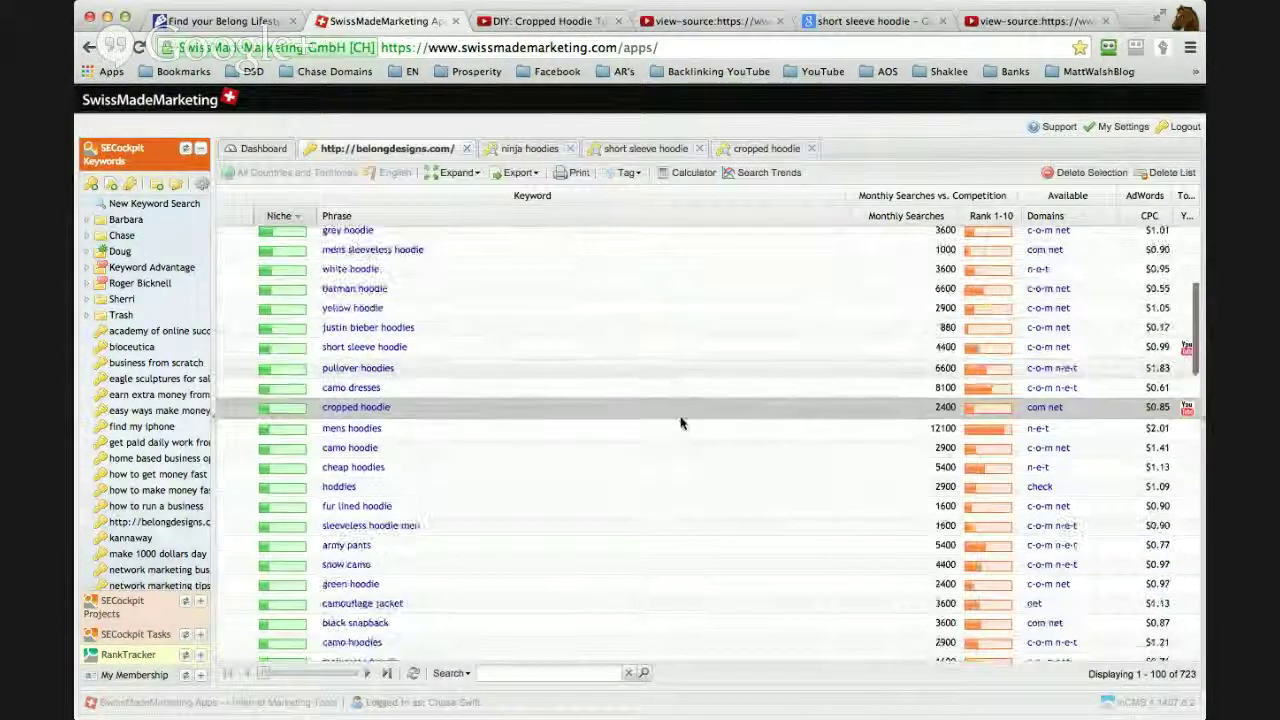
scroll(680, 423, down, 2)
scroll(680, 423, down, 10)
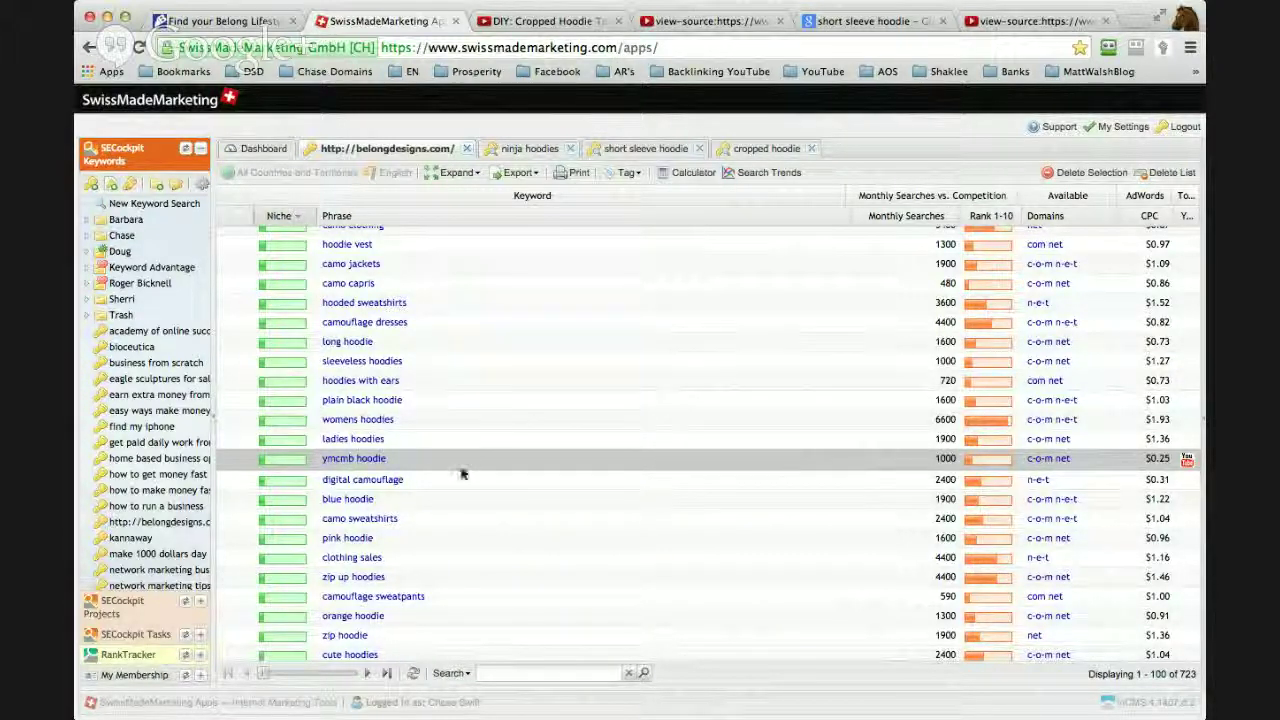
click(367, 462)
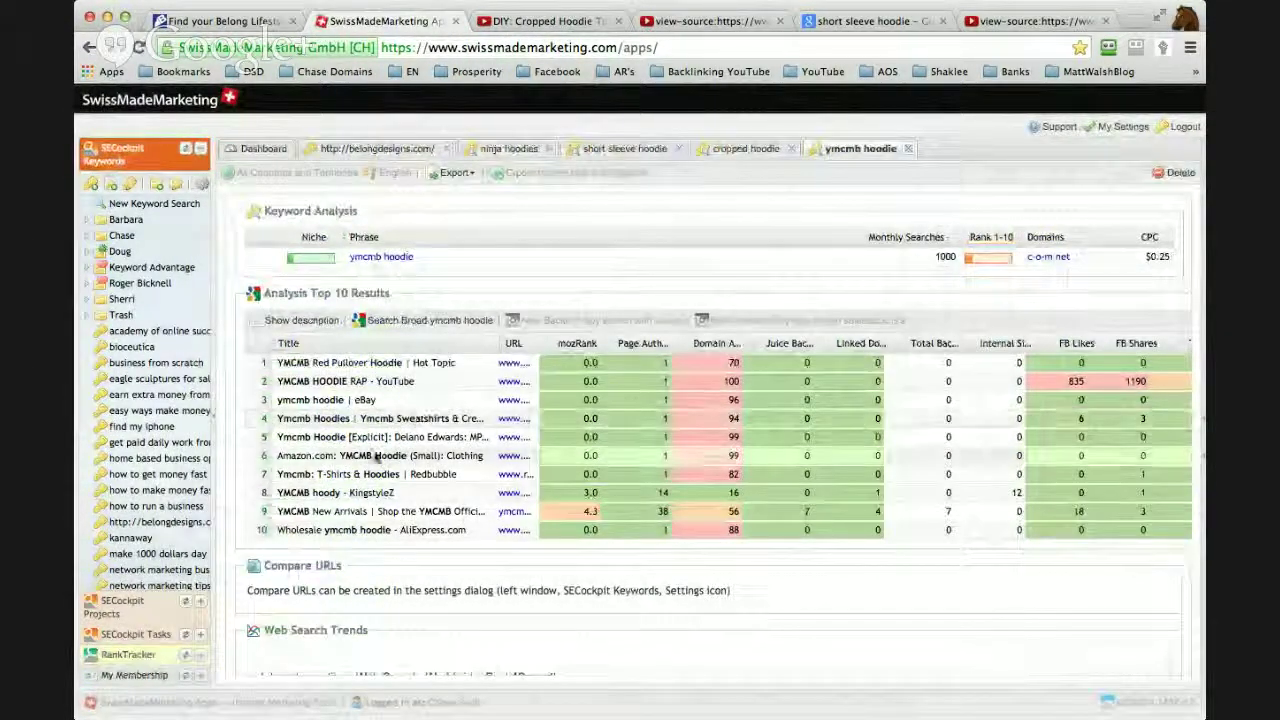
drag(538, 343, 713, 399)
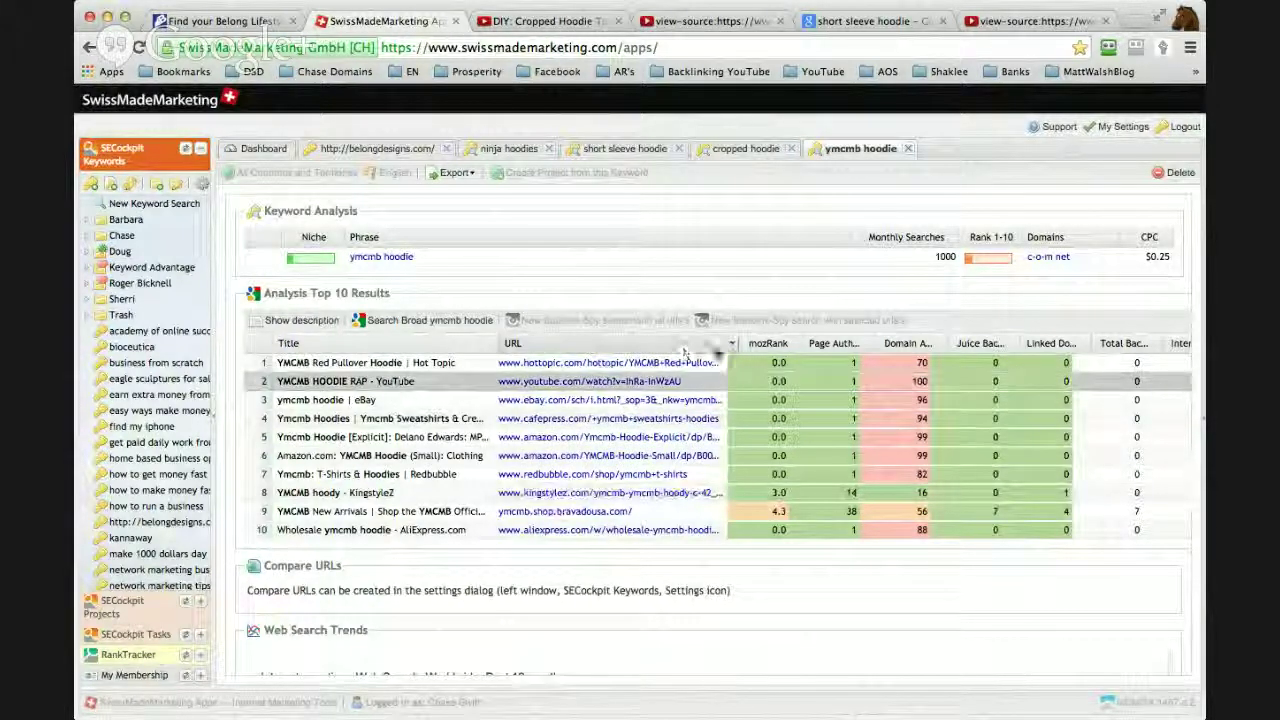
drag(729, 345, 536, 347)
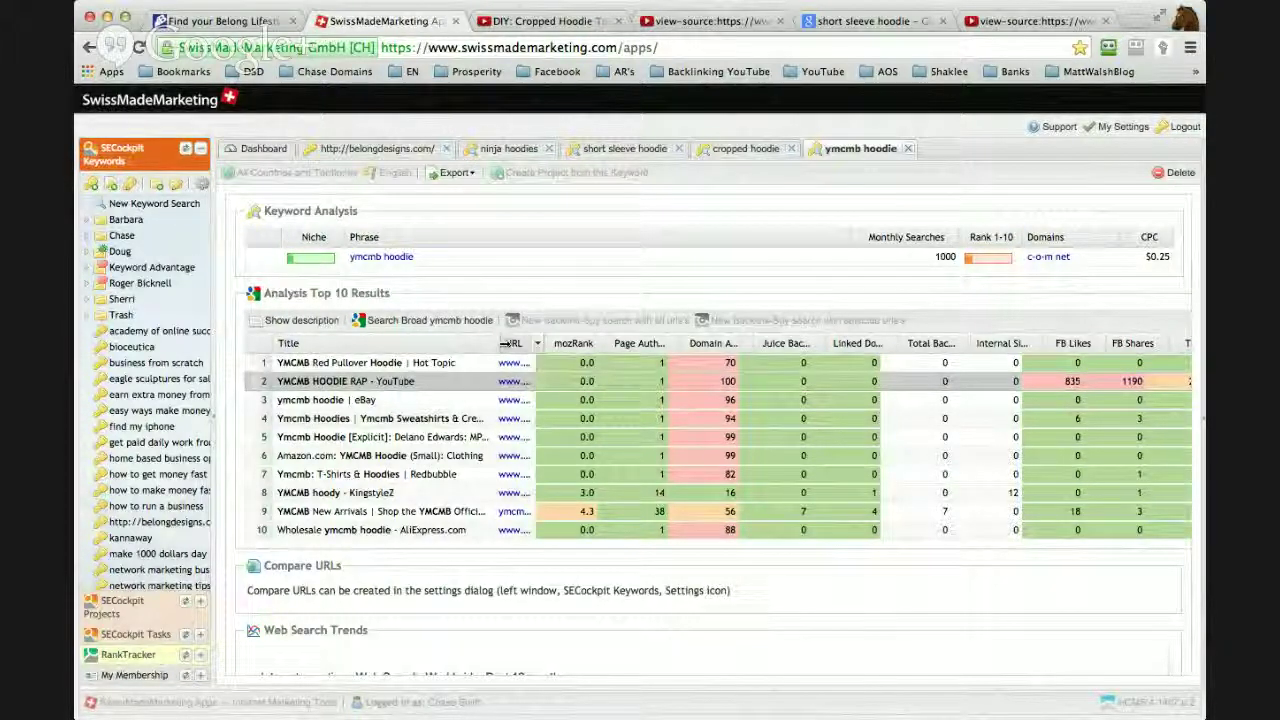
drag(478, 350, 392, 349)
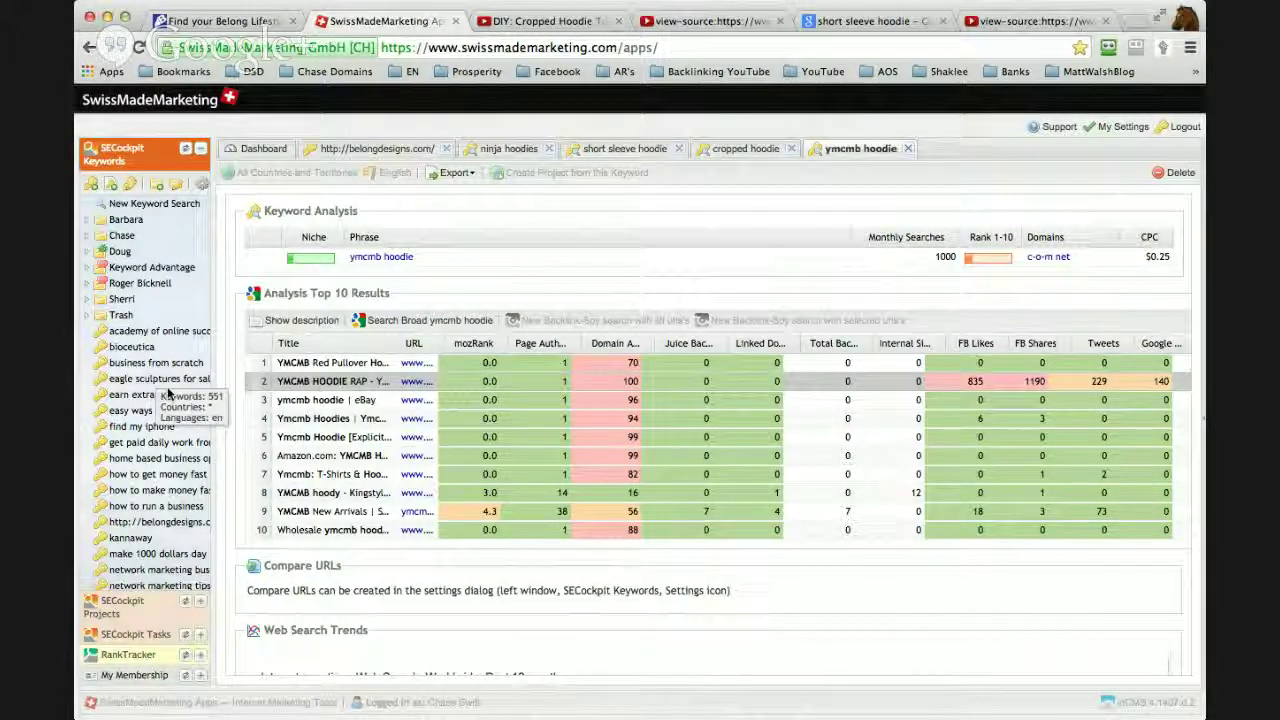
- Open the get paid daily work from home list, and return to the belongdesigns.com list to scan its first page for YouTube-ranked keywords
click(135, 443)
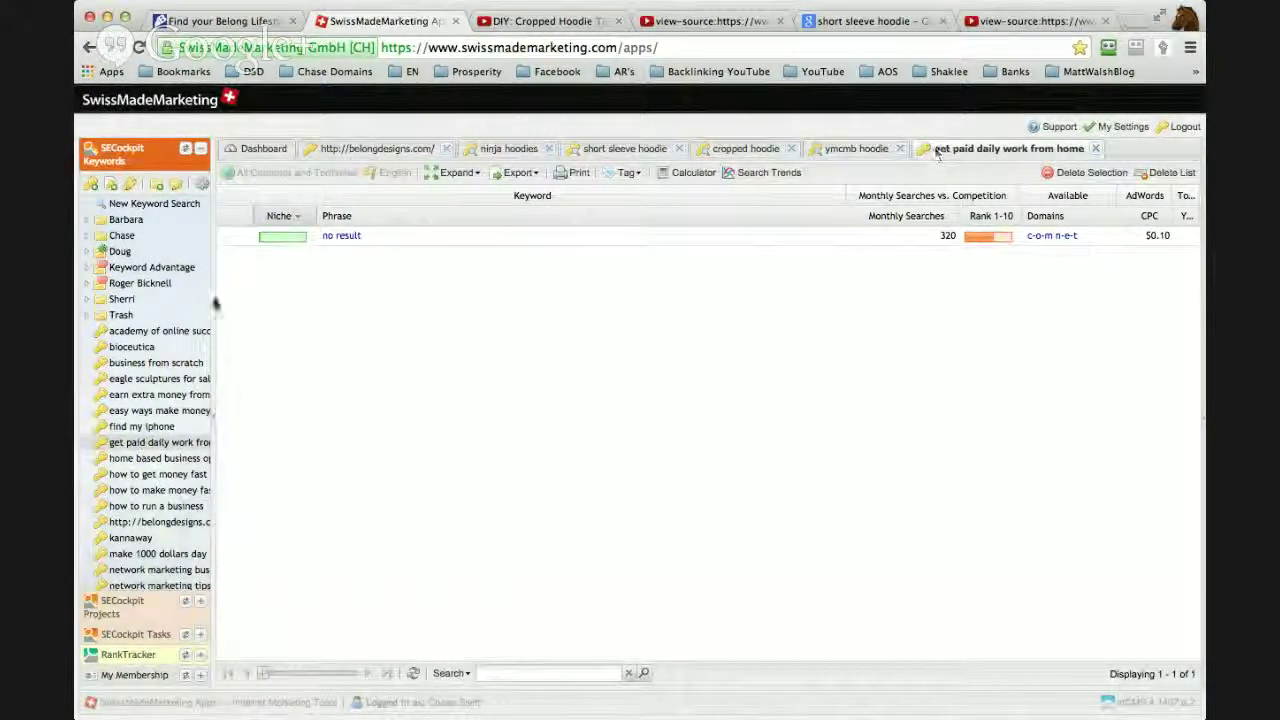
click(413, 156)
scroll(457, 416, up, 3)
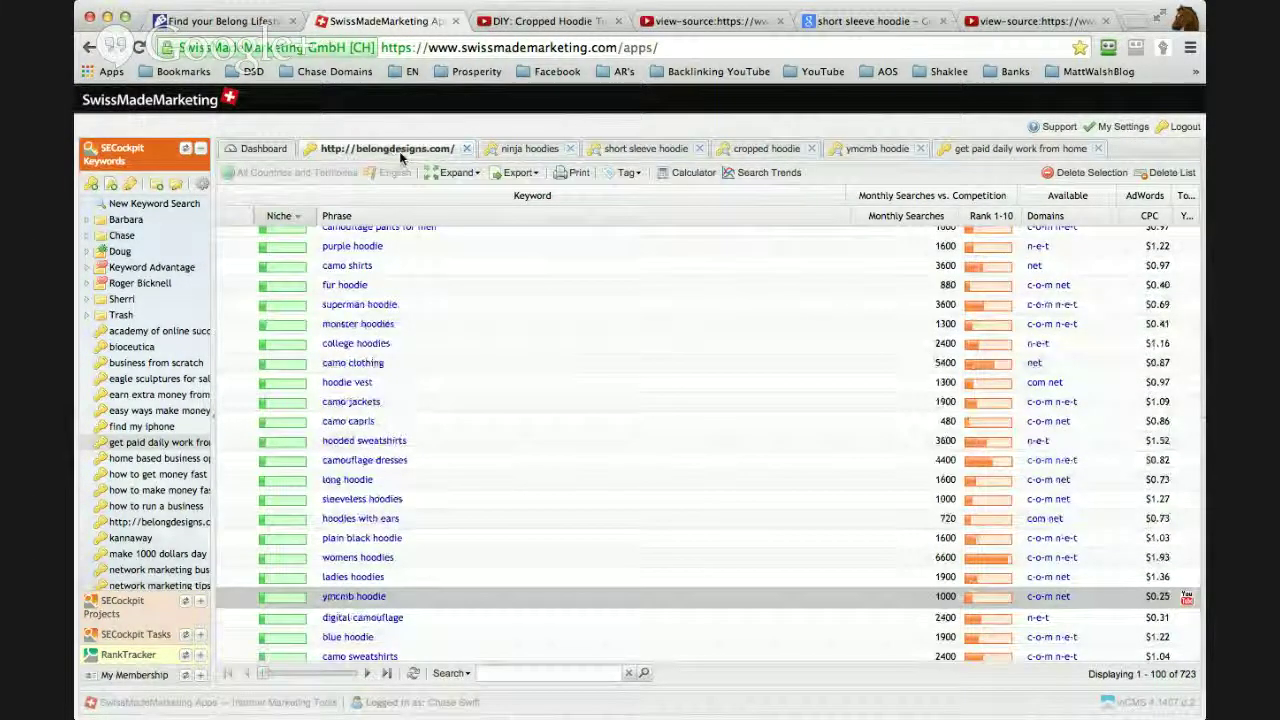
scroll(435, 399, down, 6)
scroll(571, 431, down, 6)
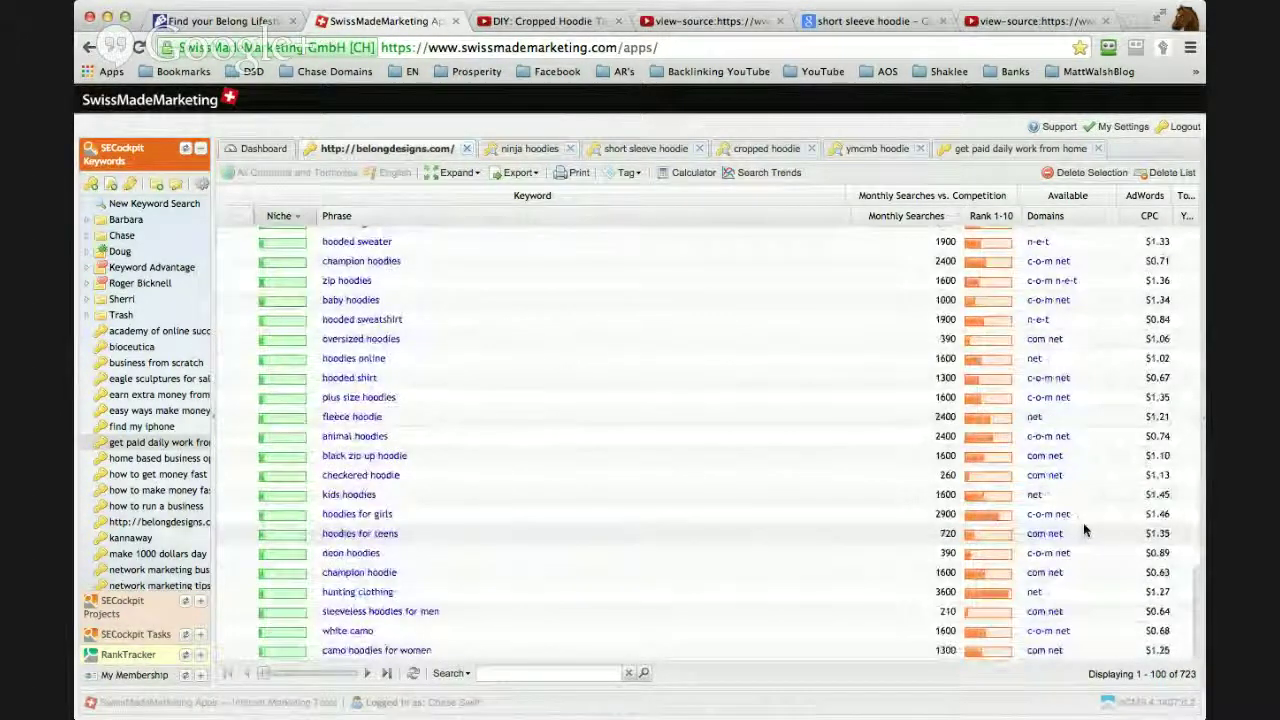
scroll(586, 554, up, 9)
scroll(580, 559, up, 10)
- Page through the belongdesigns.com list to keywords 201-300 and examine the YouTube-marked crop hoodies and blue camo hoodie entries
scroll(580, 559, down, 15)
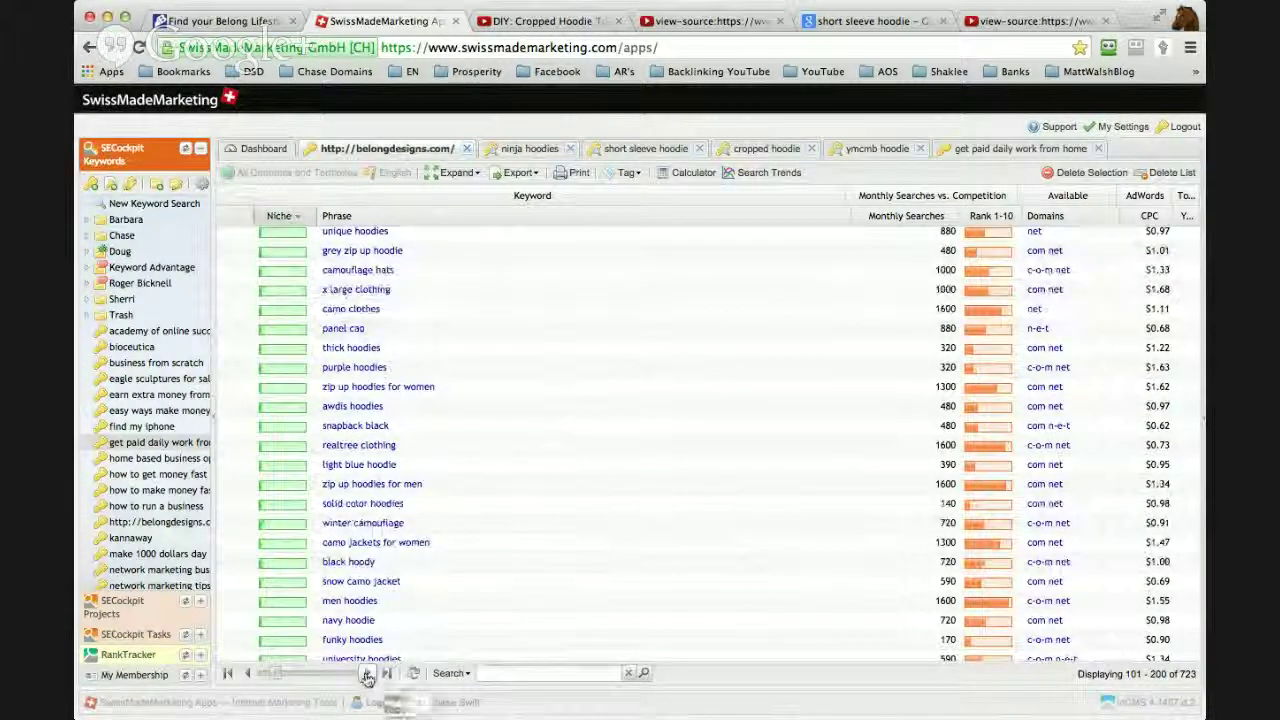
click(384, 674)
scroll(500, 570, down, 10)
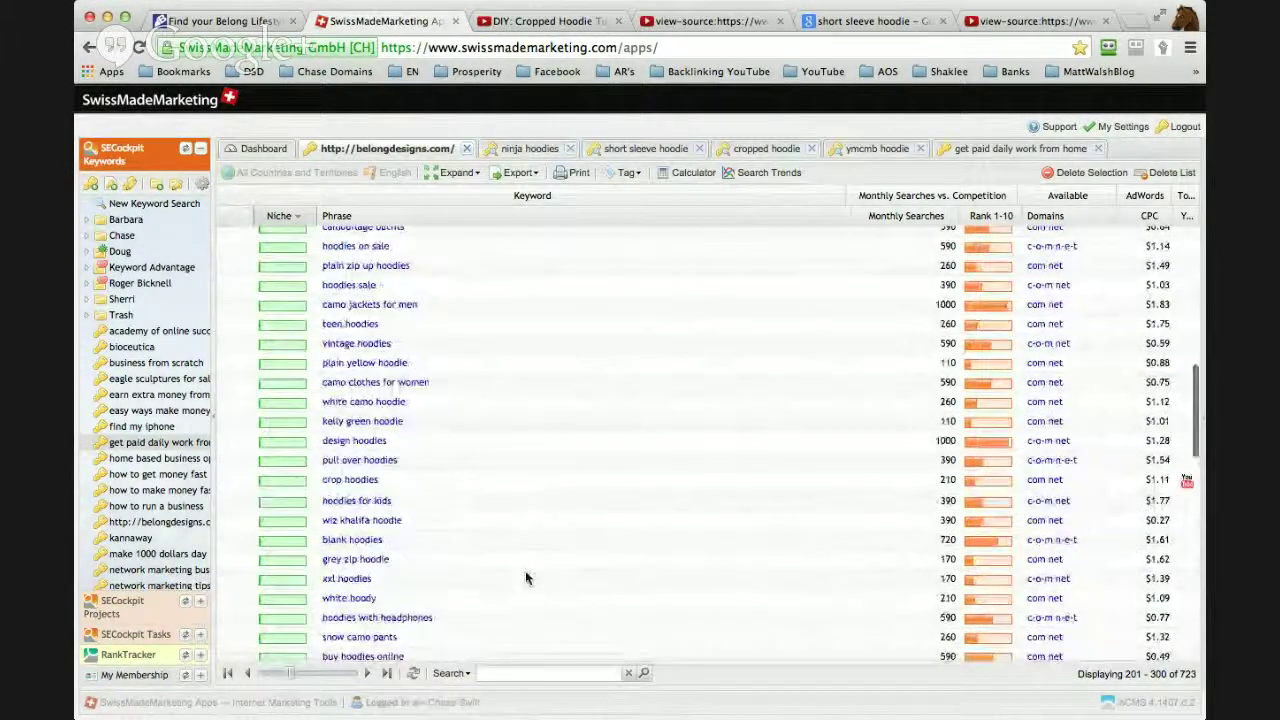
scroll(575, 557, down, 2)
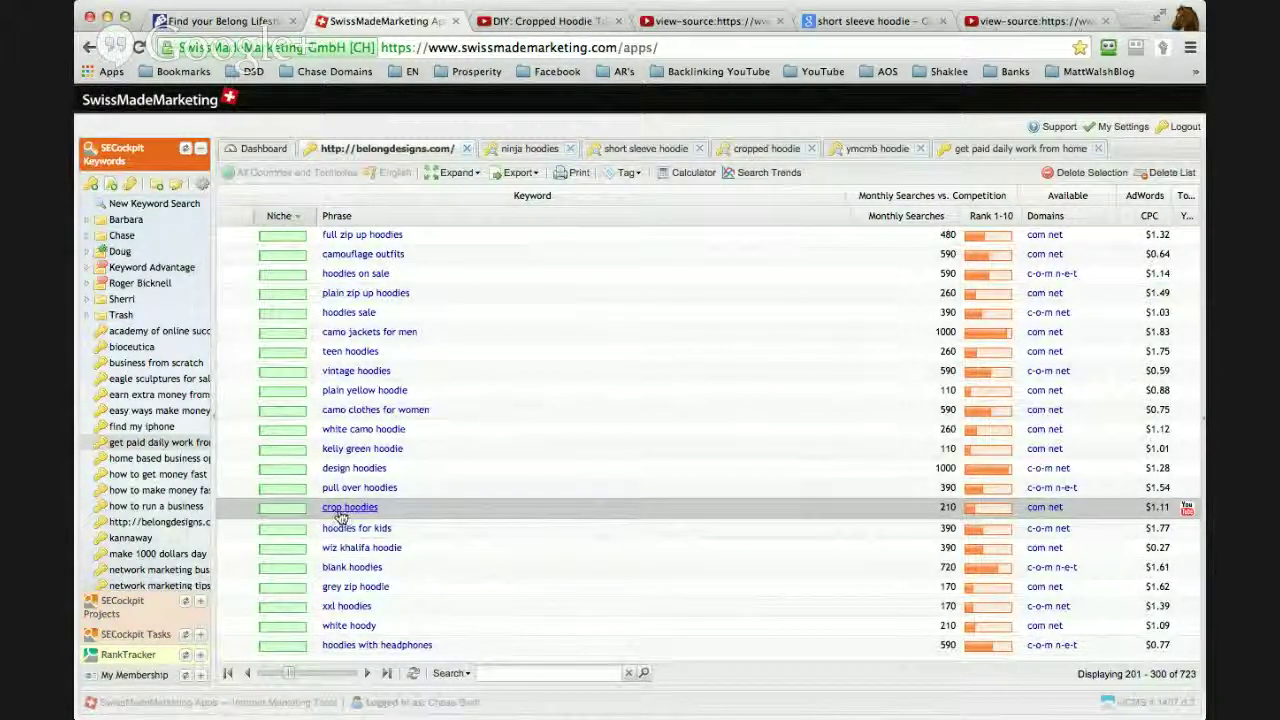
scroll(910, 549, up, 5)
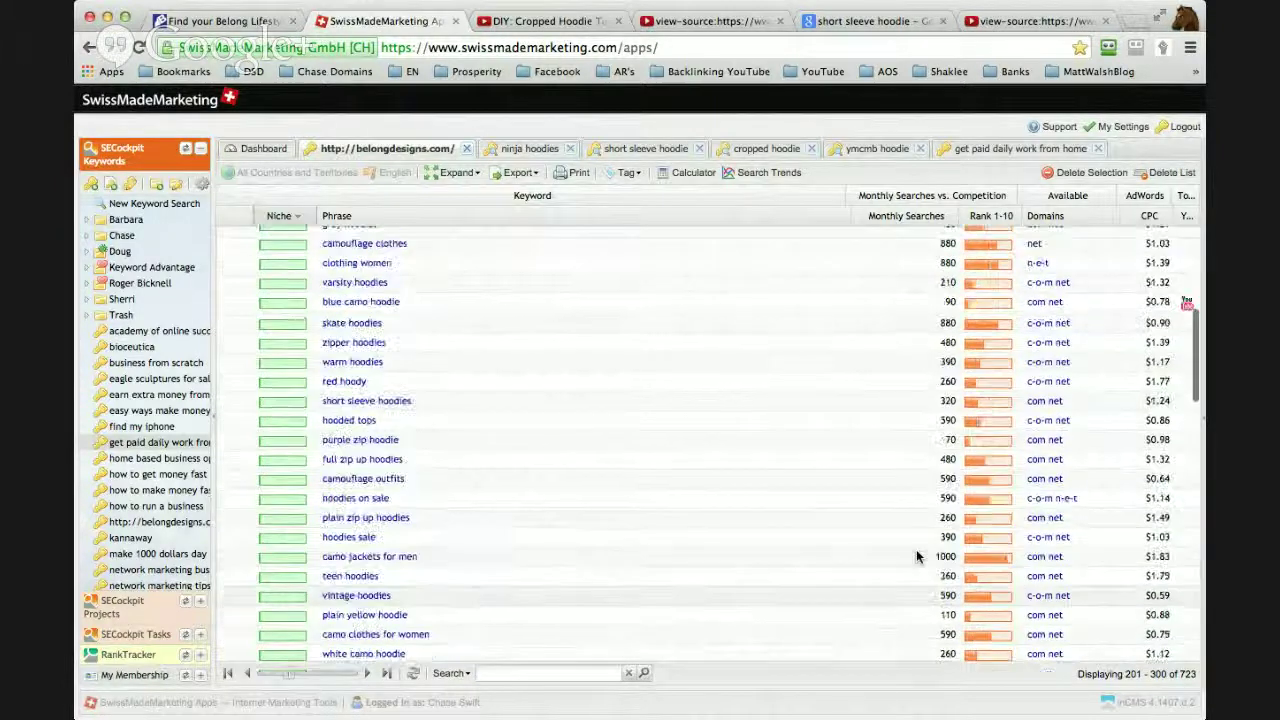
click(850, 481)
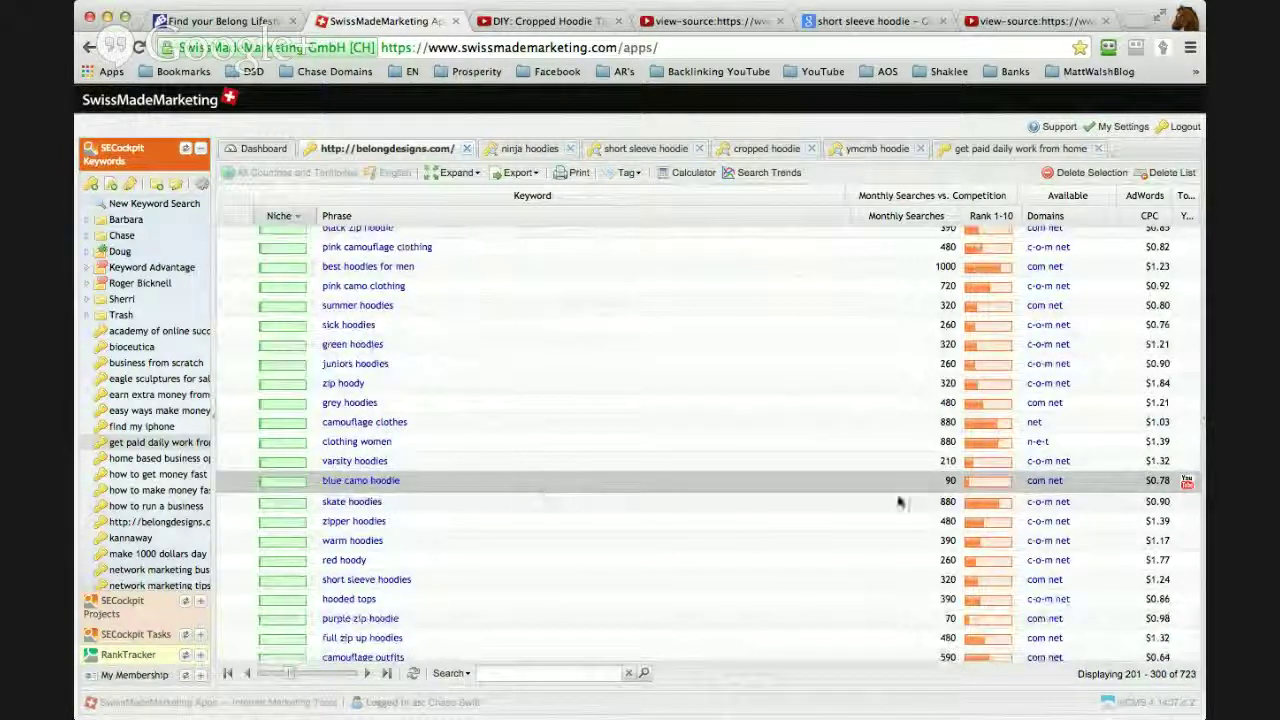
- Open the snow camo hoodie analysis, select its YouTube result by its full URL, and narrow the Title and URL columns
scroll(871, 494, up, 4)
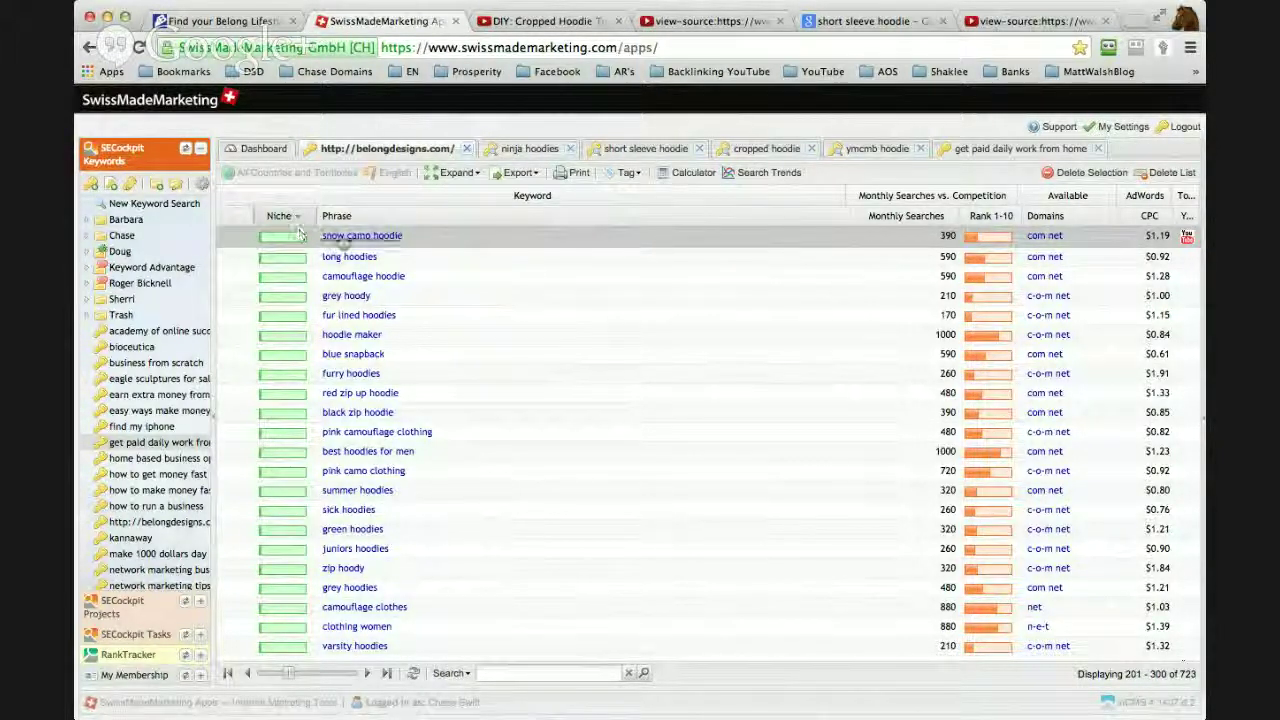
click(374, 242)
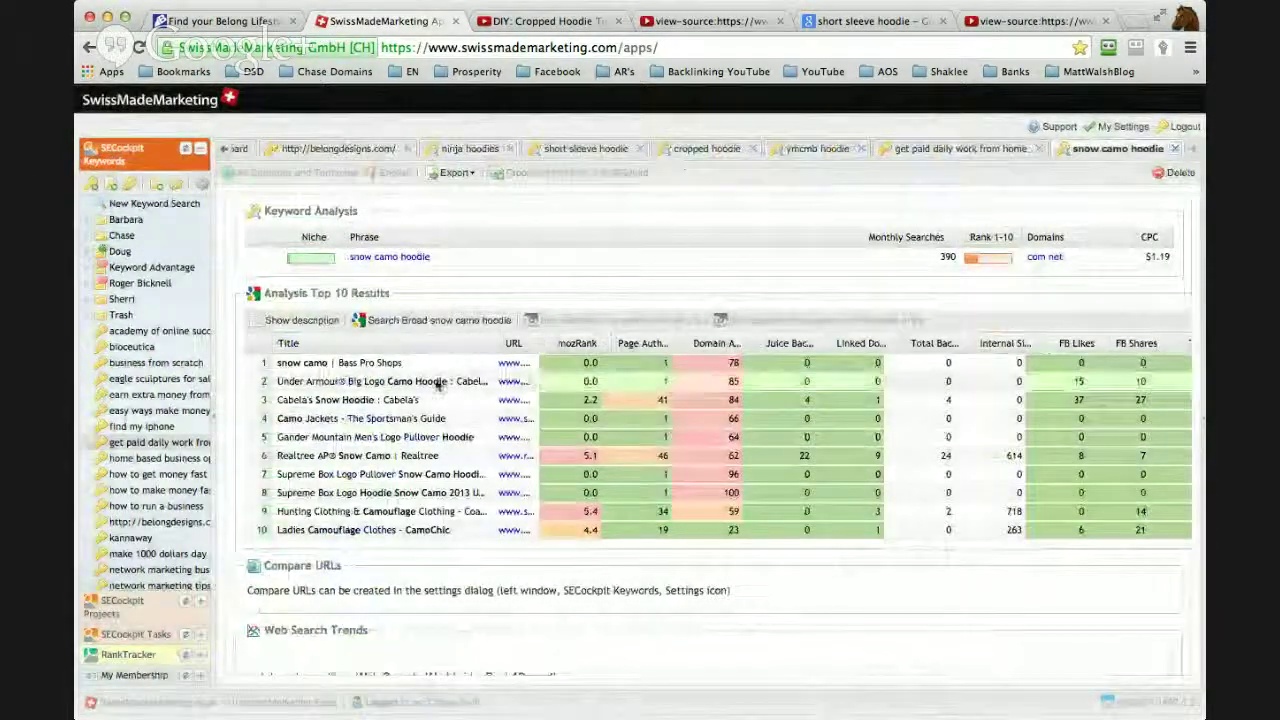
mouse_move(540, 343)
mouse_down()
mouse_move(727, 349)
mouse_move(716, 345)
mouse_up()
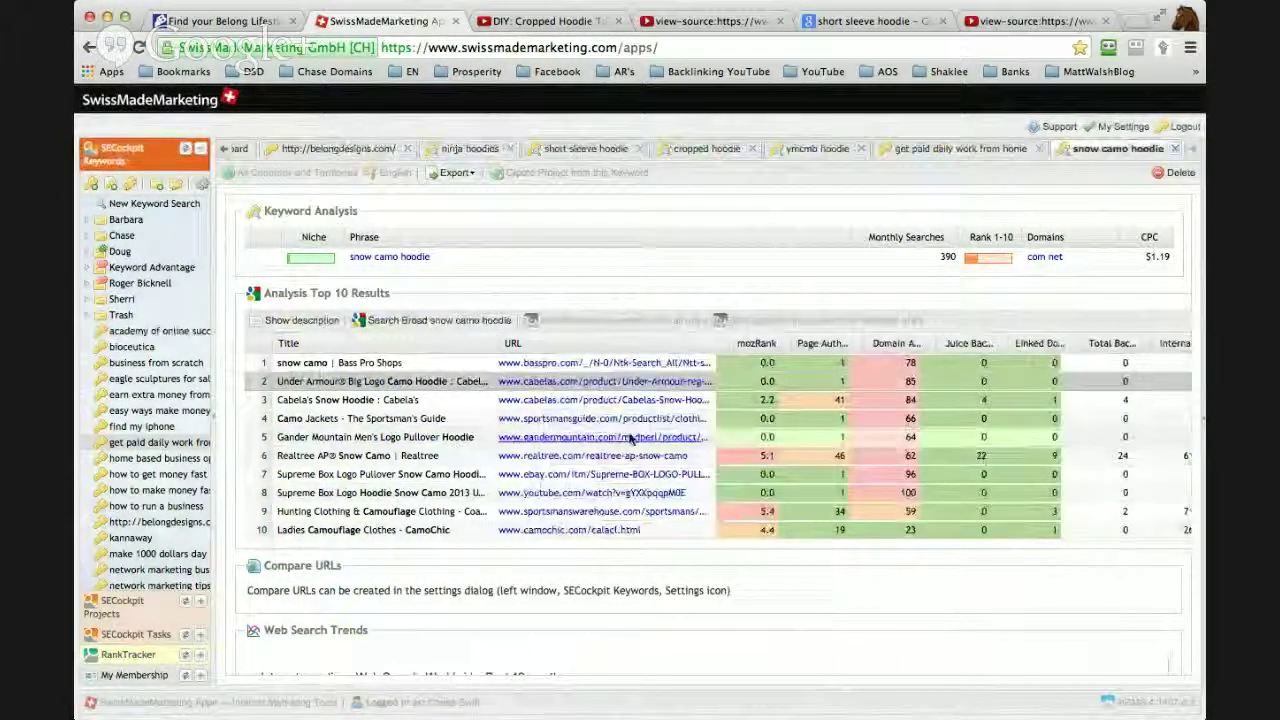
click(459, 495)
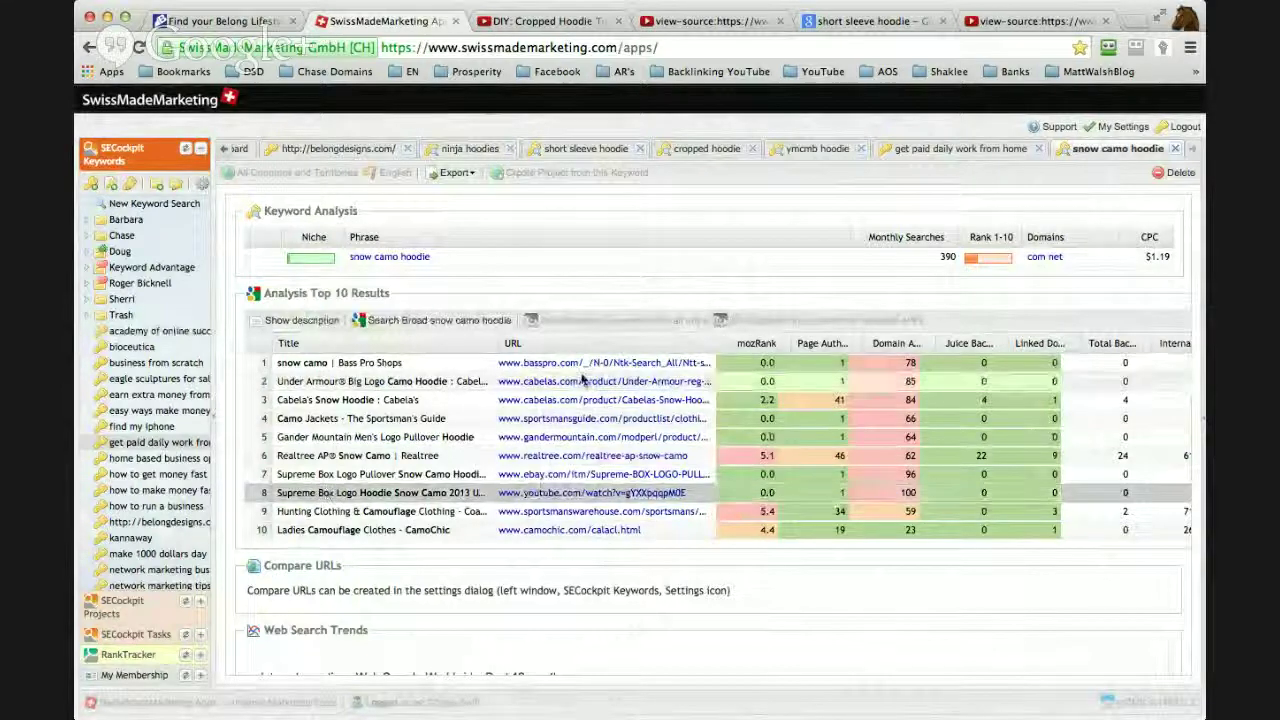
drag(730, 343, 388, 343)
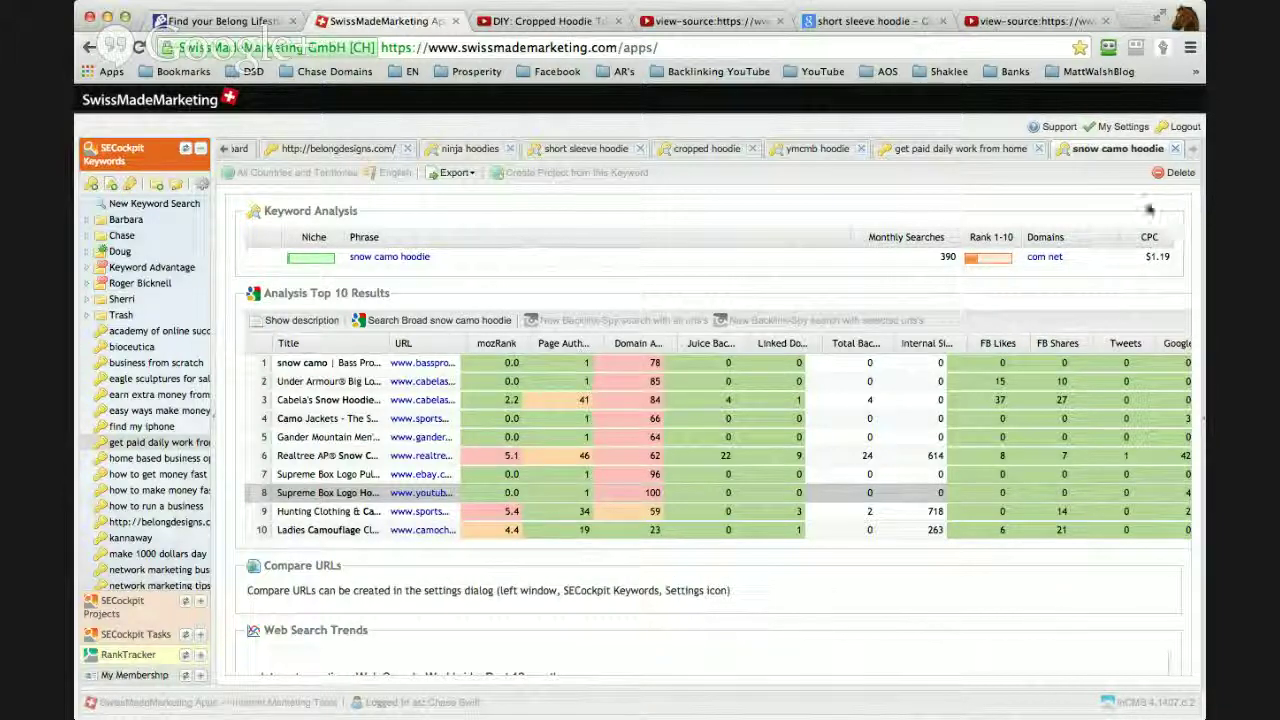
- Close the get paid daily work from home list and open the how to get money fast keyword list
click(982, 150)
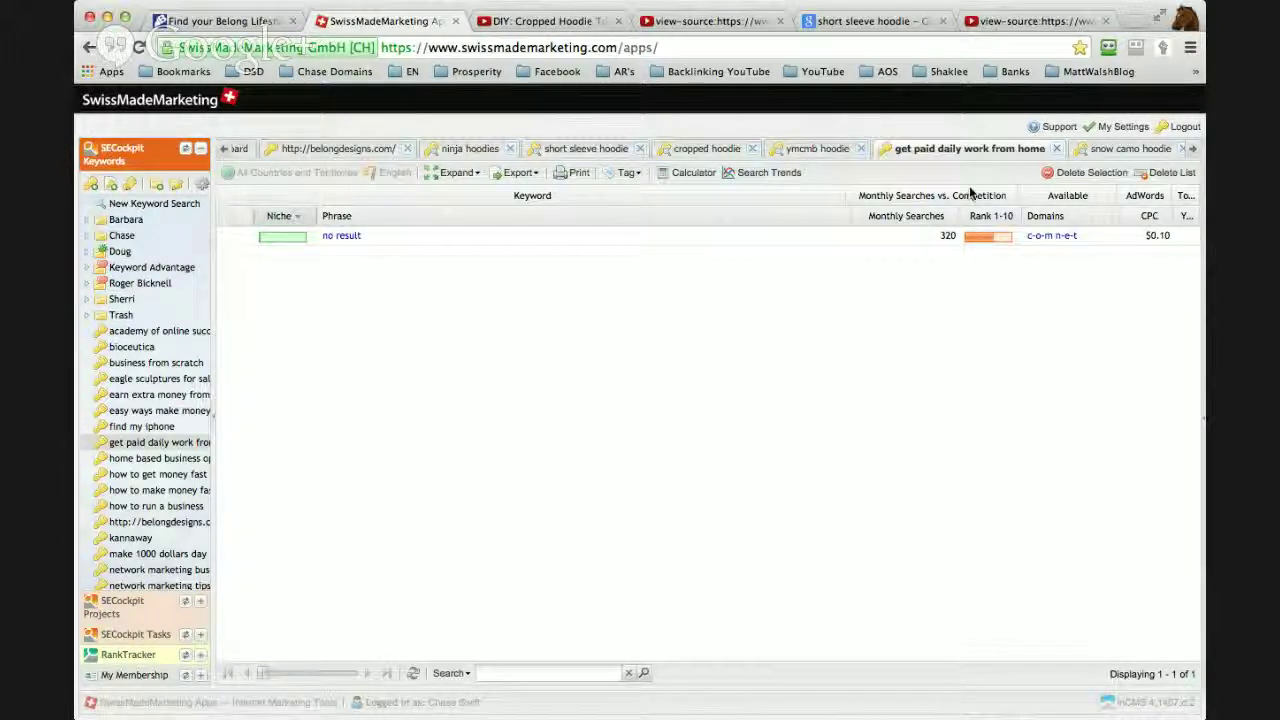
click(1057, 149)
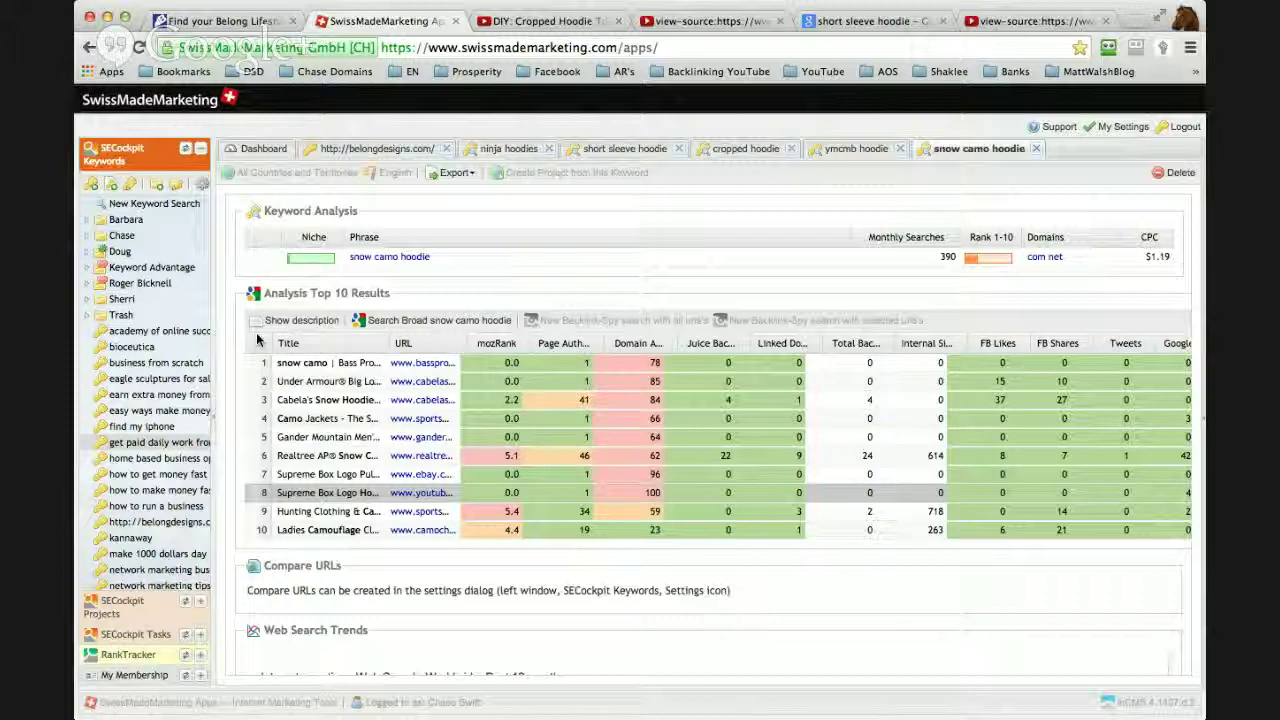
click(133, 477)
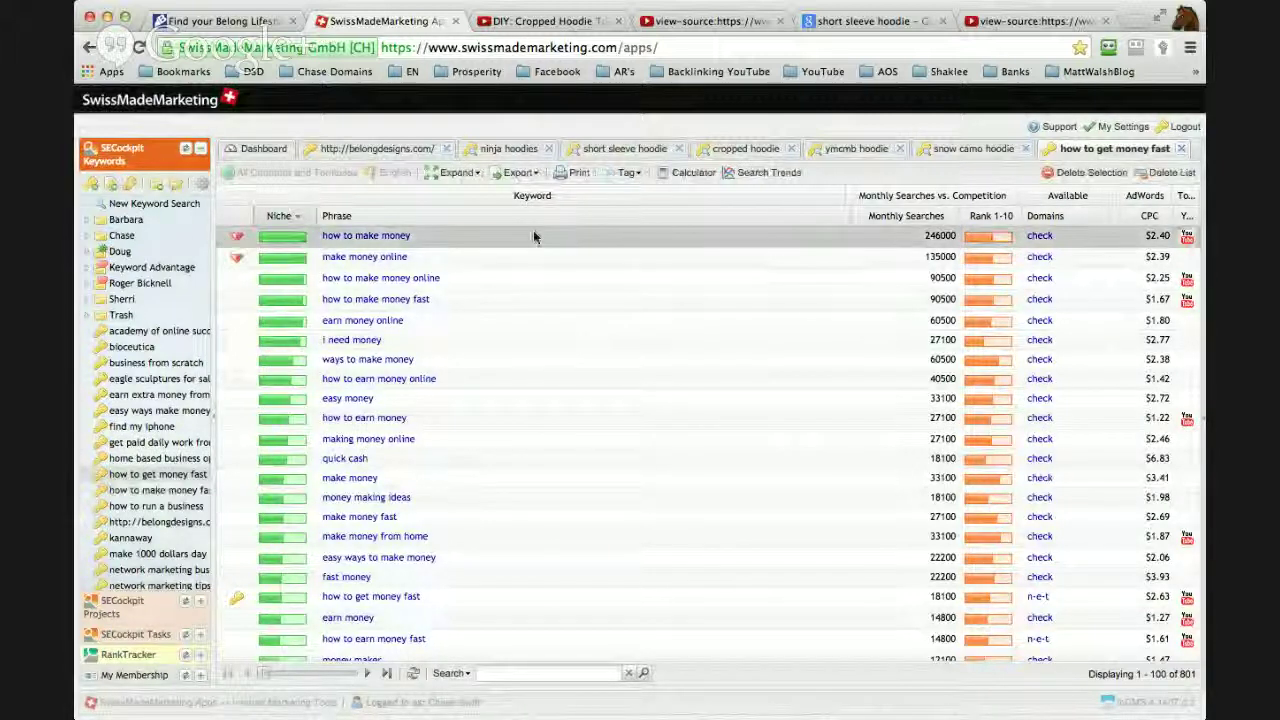
- Open the how to make money analysis, widen the URL column and select its YouTube result
click(393, 237)
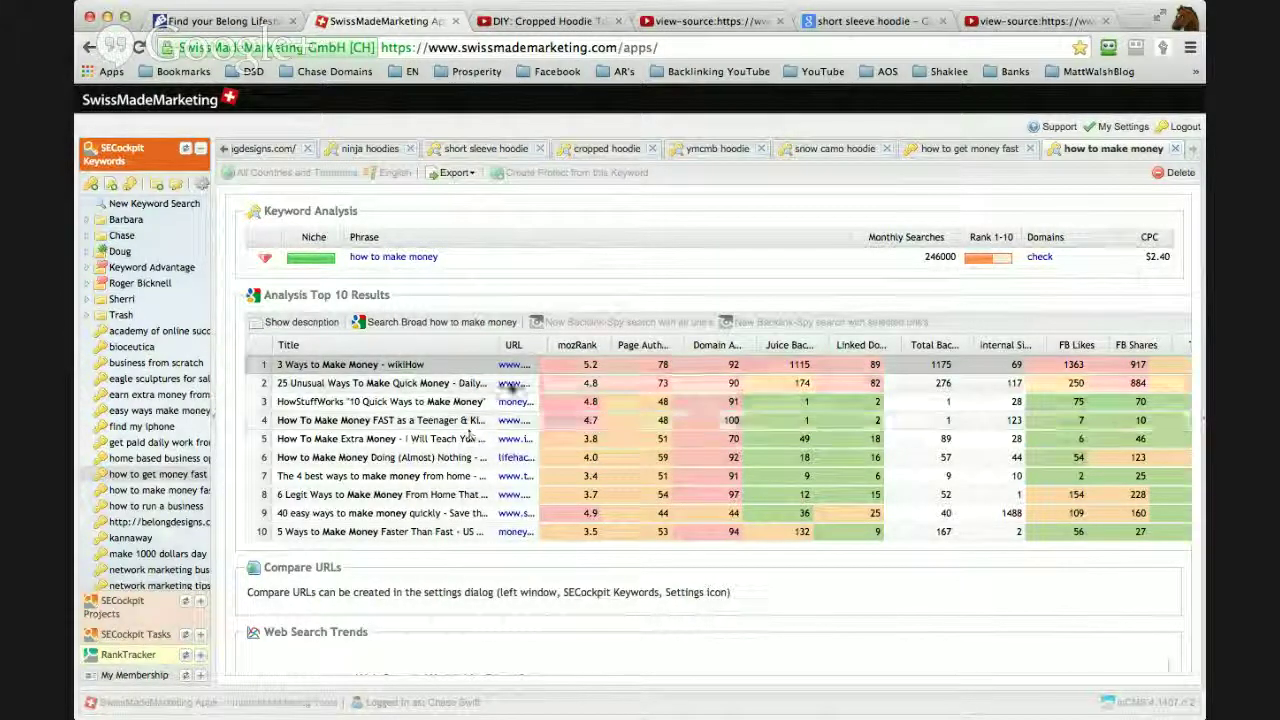
drag(548, 356, 776, 482)
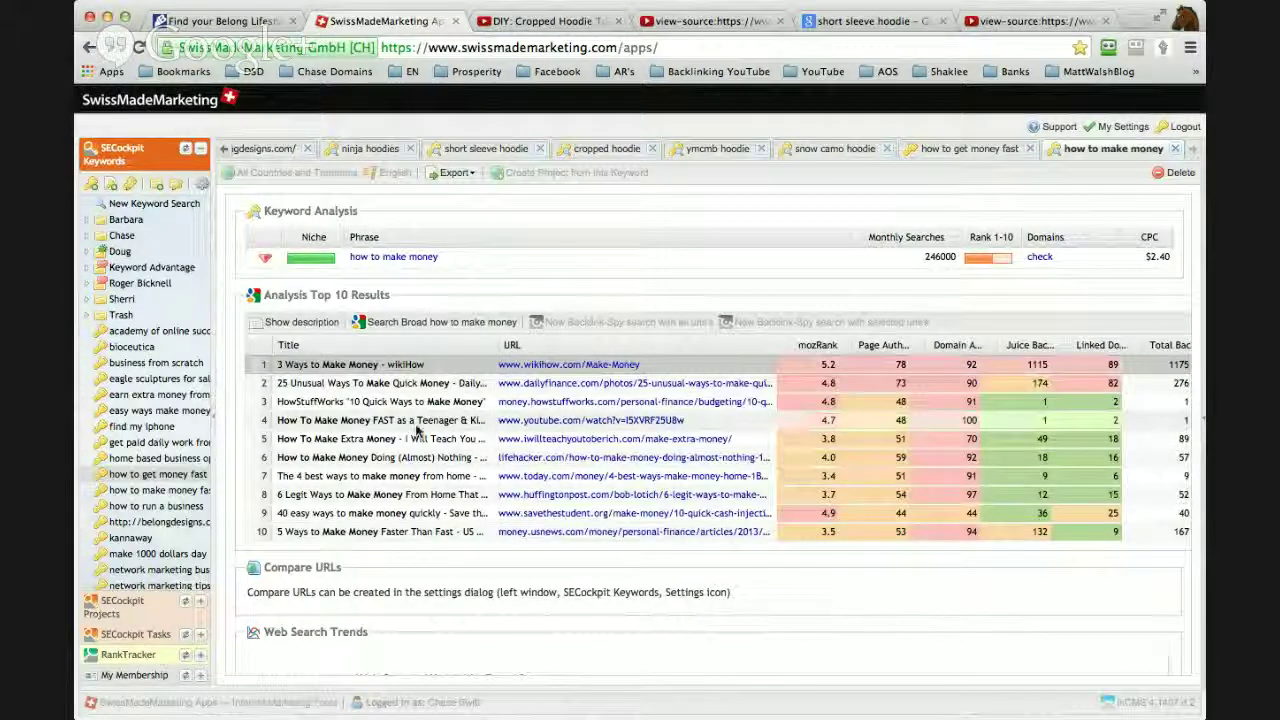
click(400, 422)
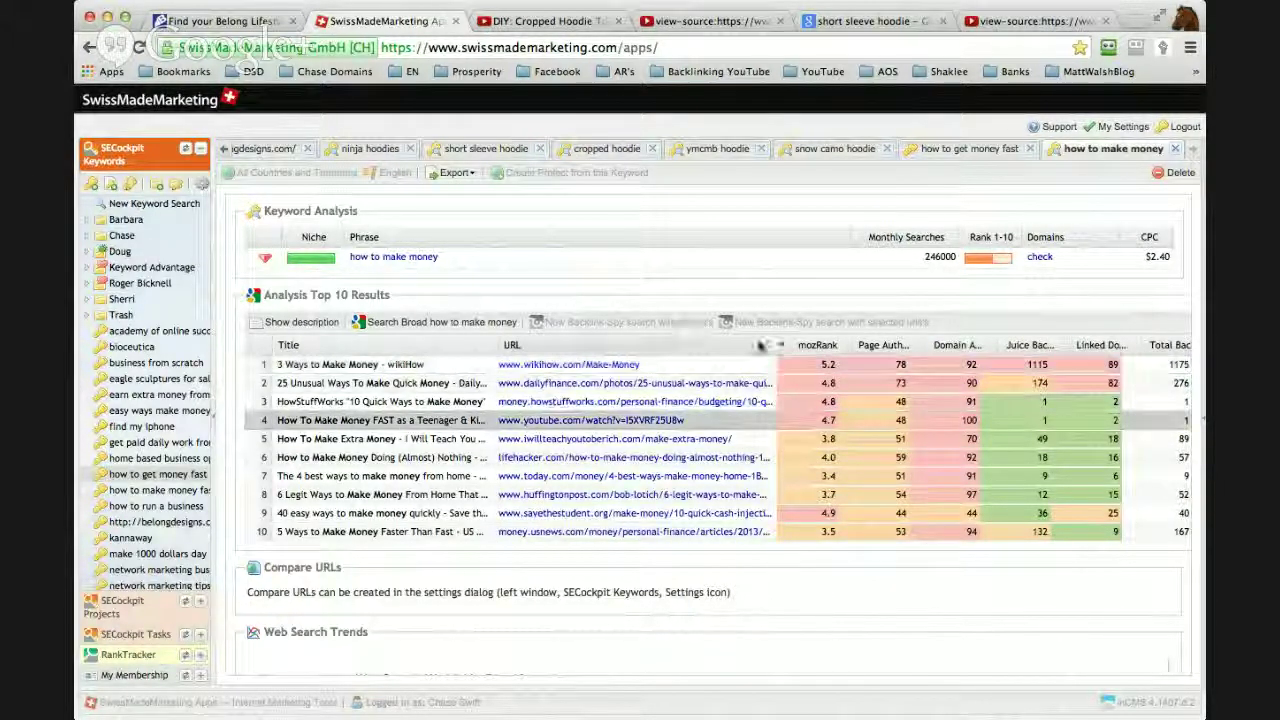
- Narrow the URL and Title columns of the how to make money results and return to the ninja hoodies analysis
drag(786, 345, 495, 347)
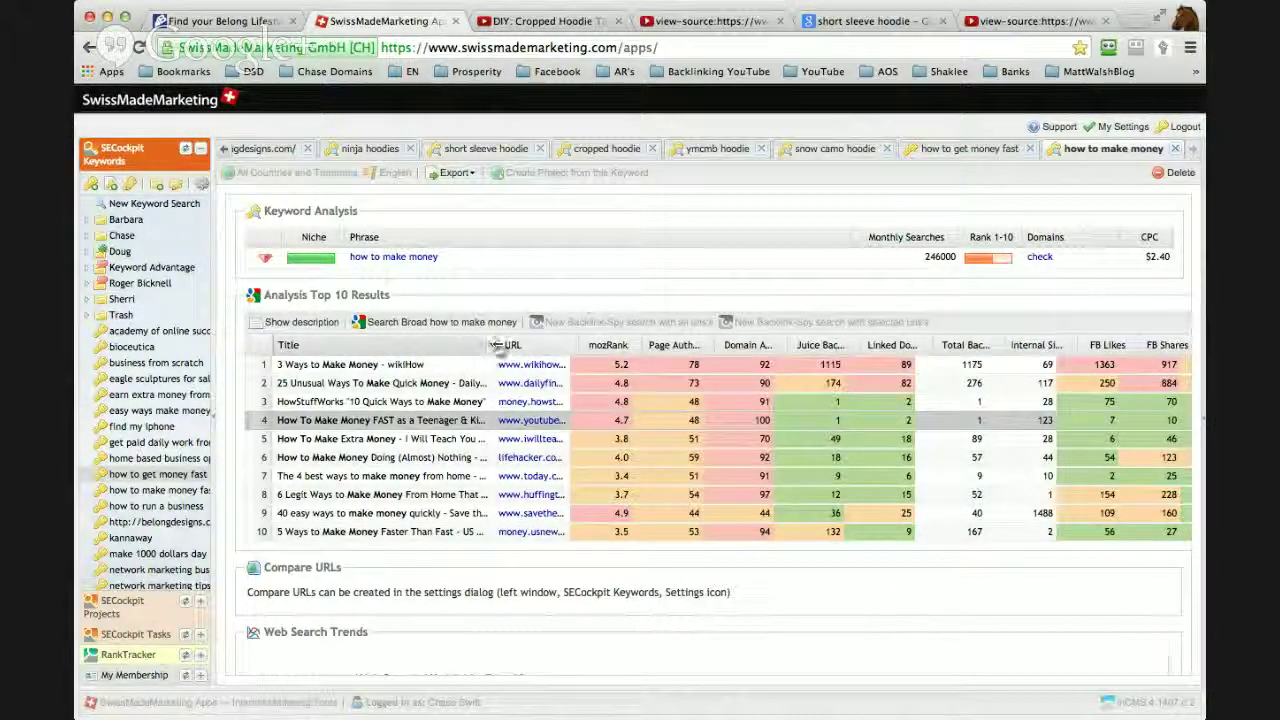
drag(495, 344, 343, 346)
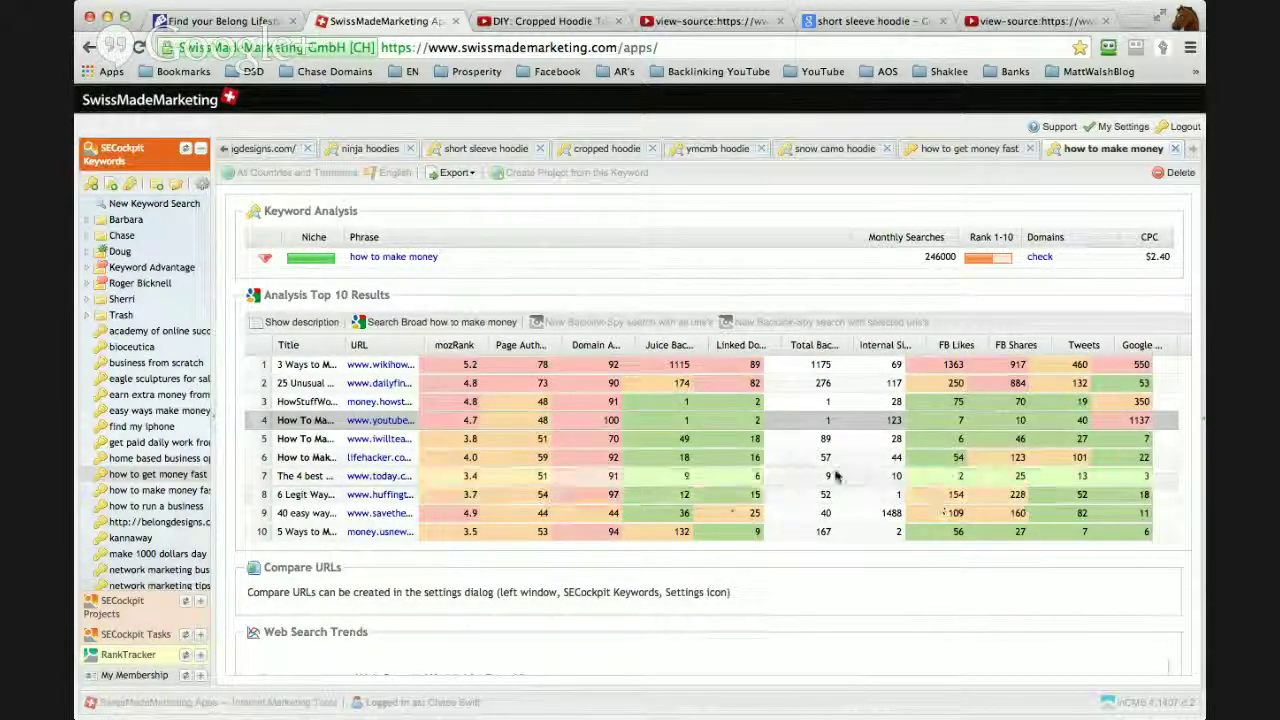
click(362, 148)
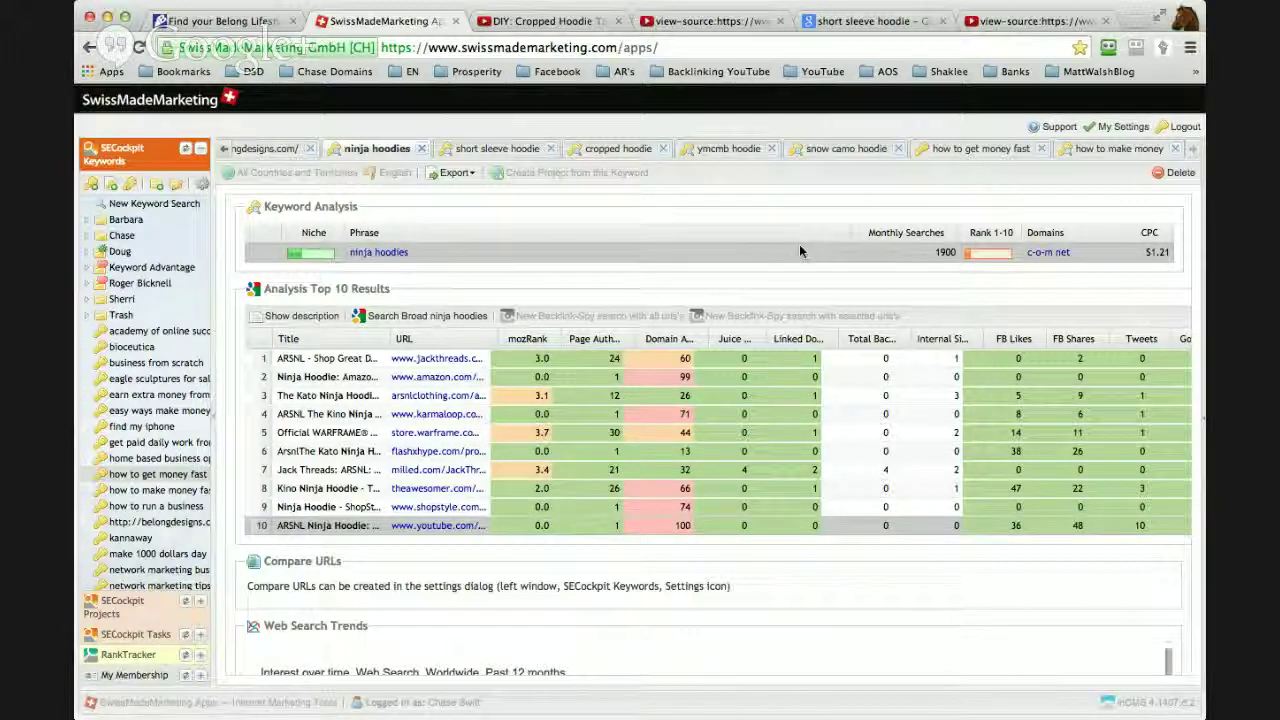
- Open the Fiverr gig for 75 PR3 to PR8 linkwheel links and 2000 social bookmarks, and highlight its price and link count
click(1118, 23)
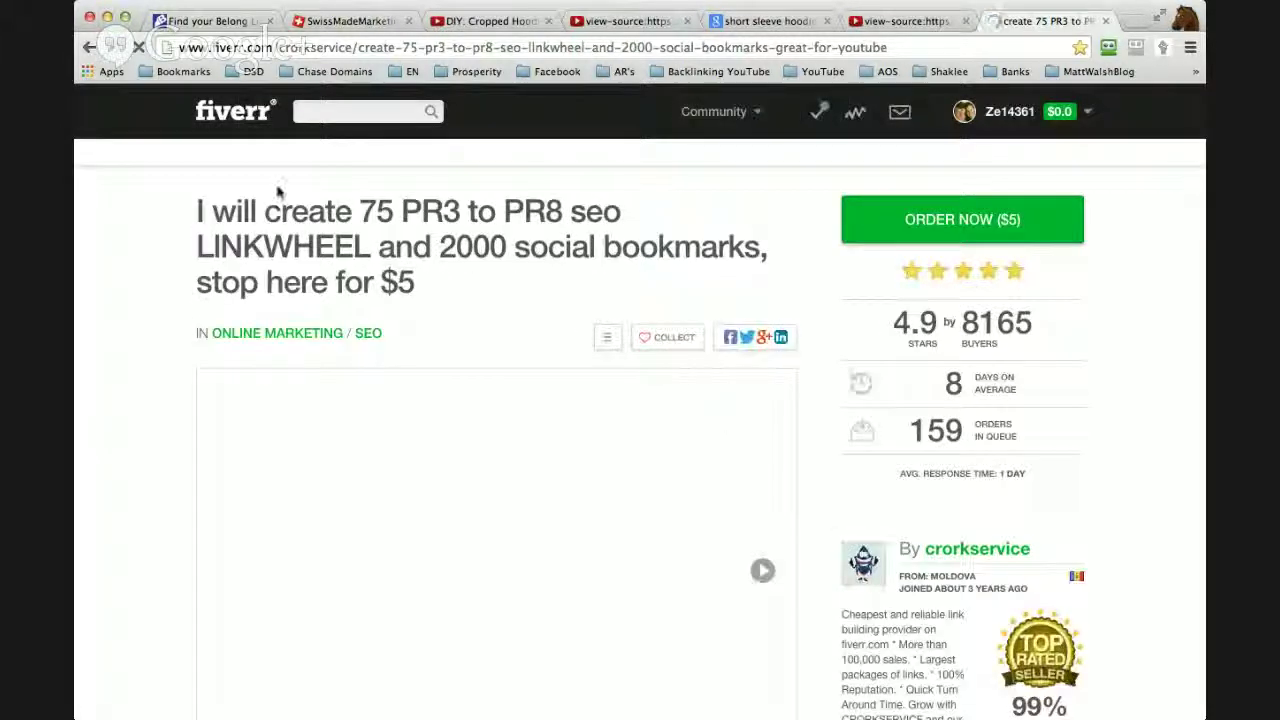
drag(379, 282, 472, 302)
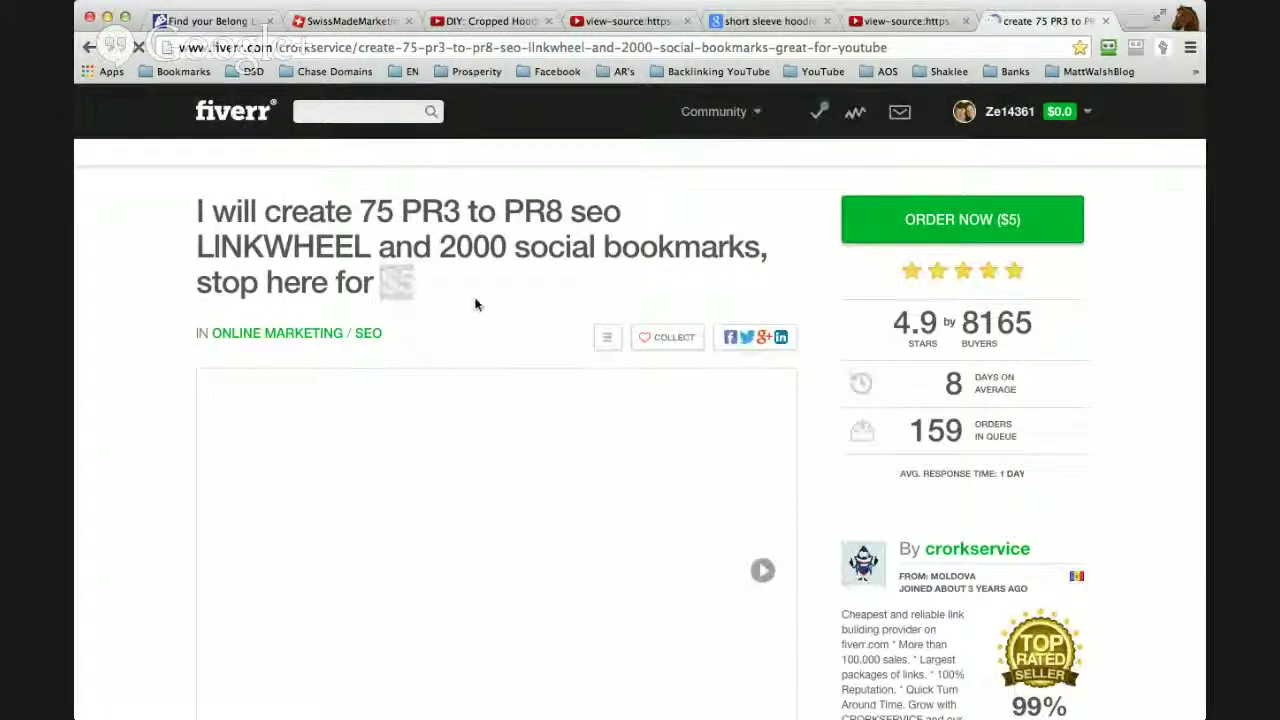
click(476, 304)
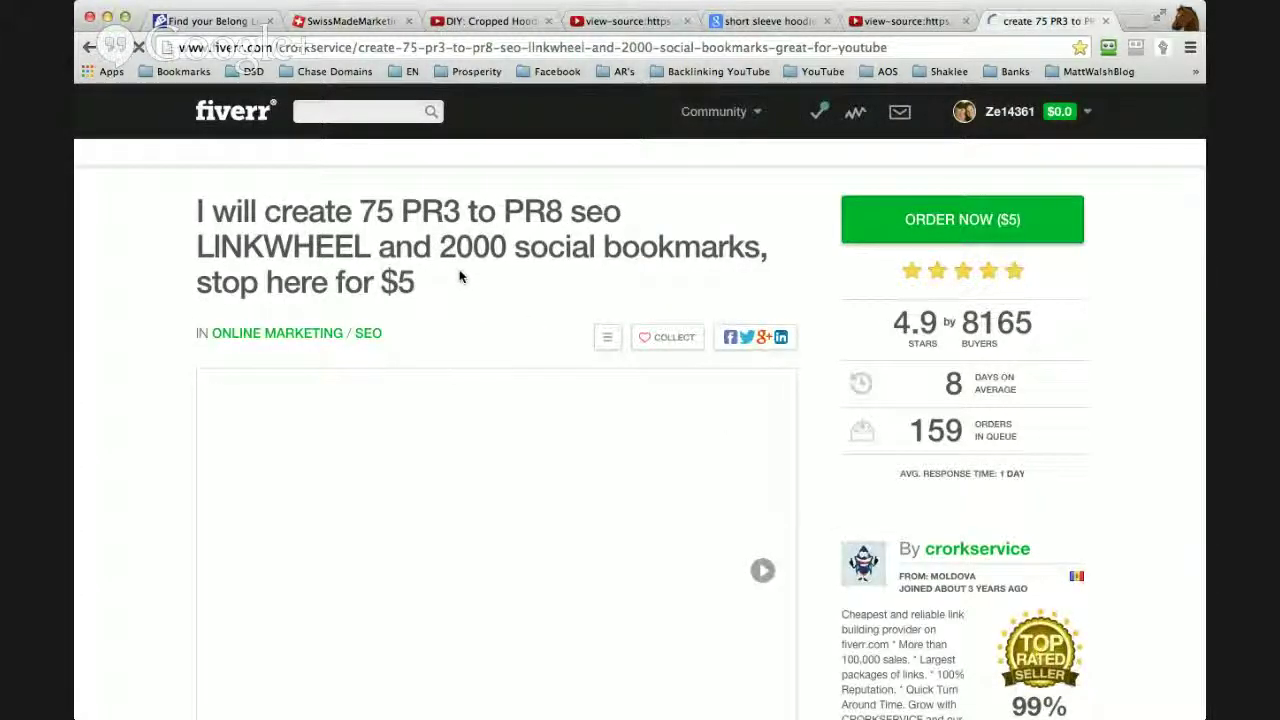
double_click(379, 212)
click(405, 245)
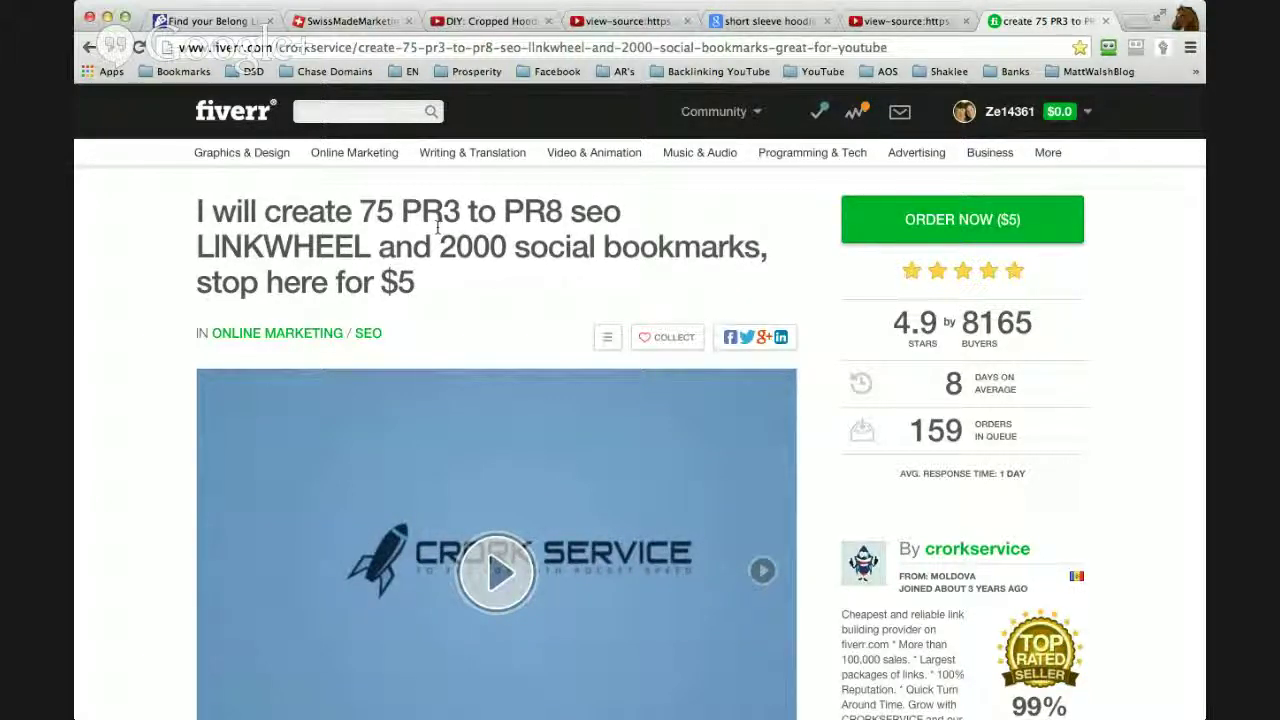
scroll(500, 190, down, 1)
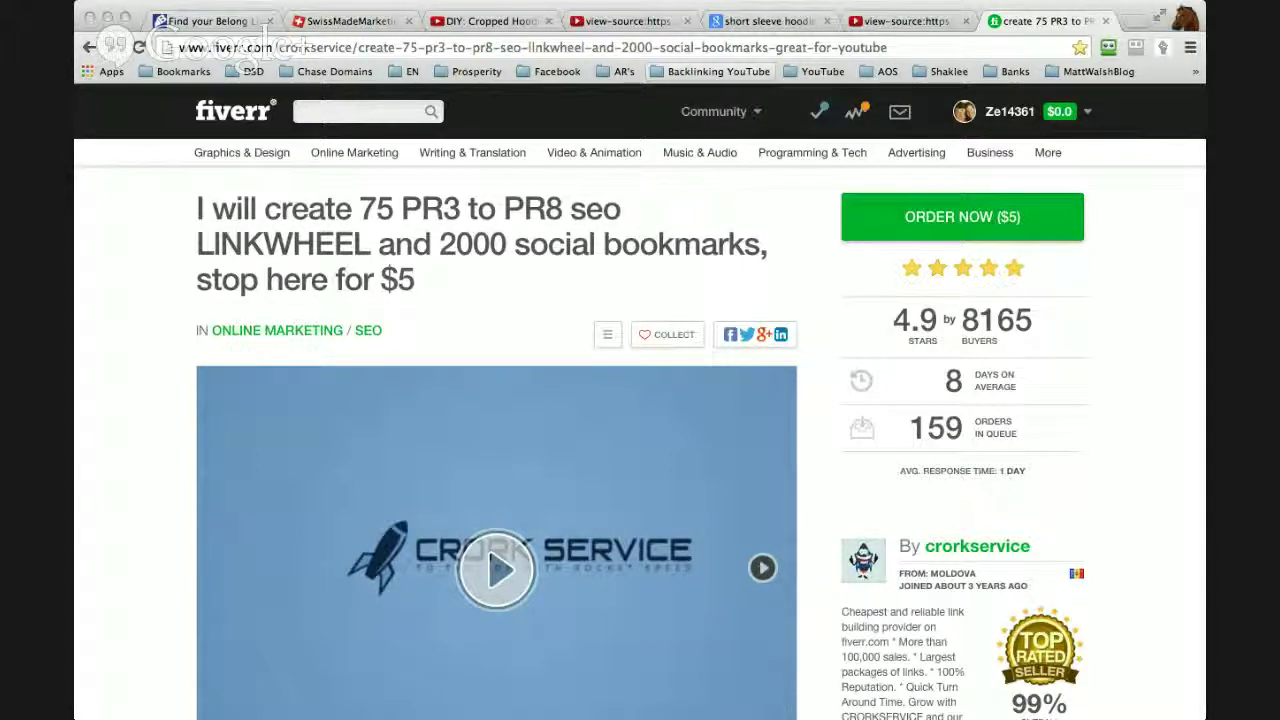
- Open the Fiverr gig for 40 high PR SEO backlinks and read its description, highlighting the manual backlinks line
click(897, 509)
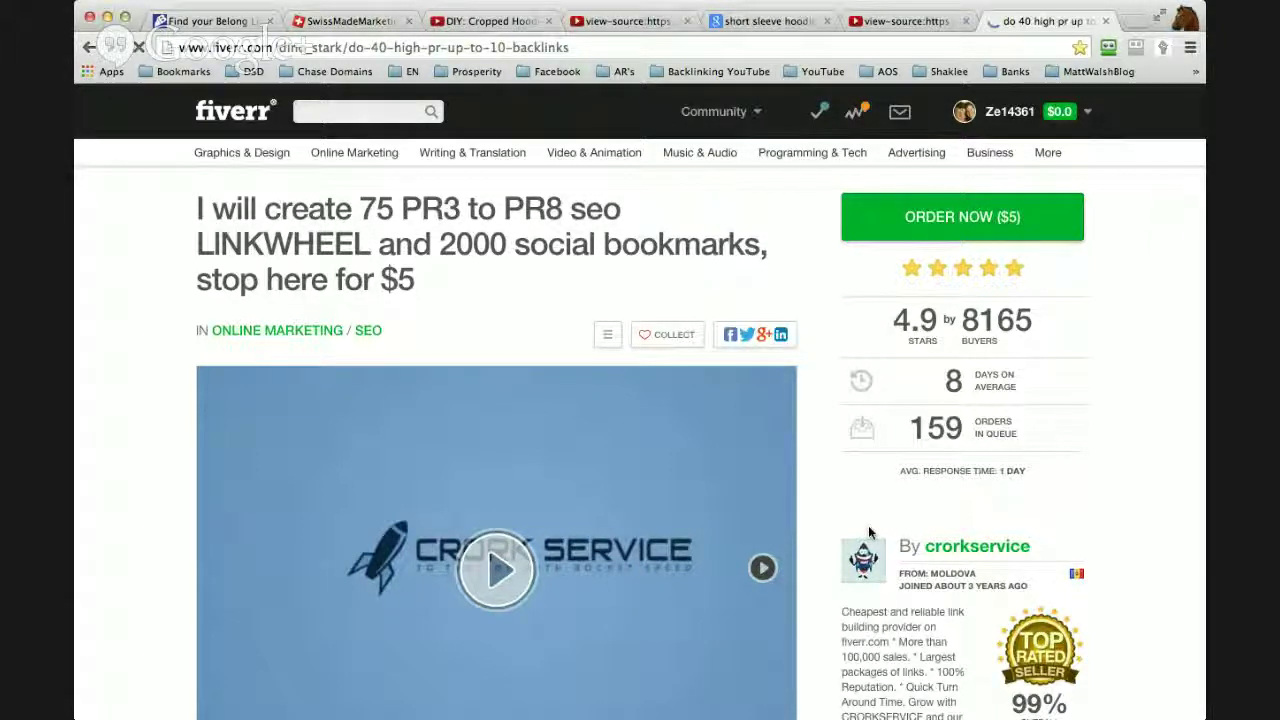
scroll(729, 591, down, 3)
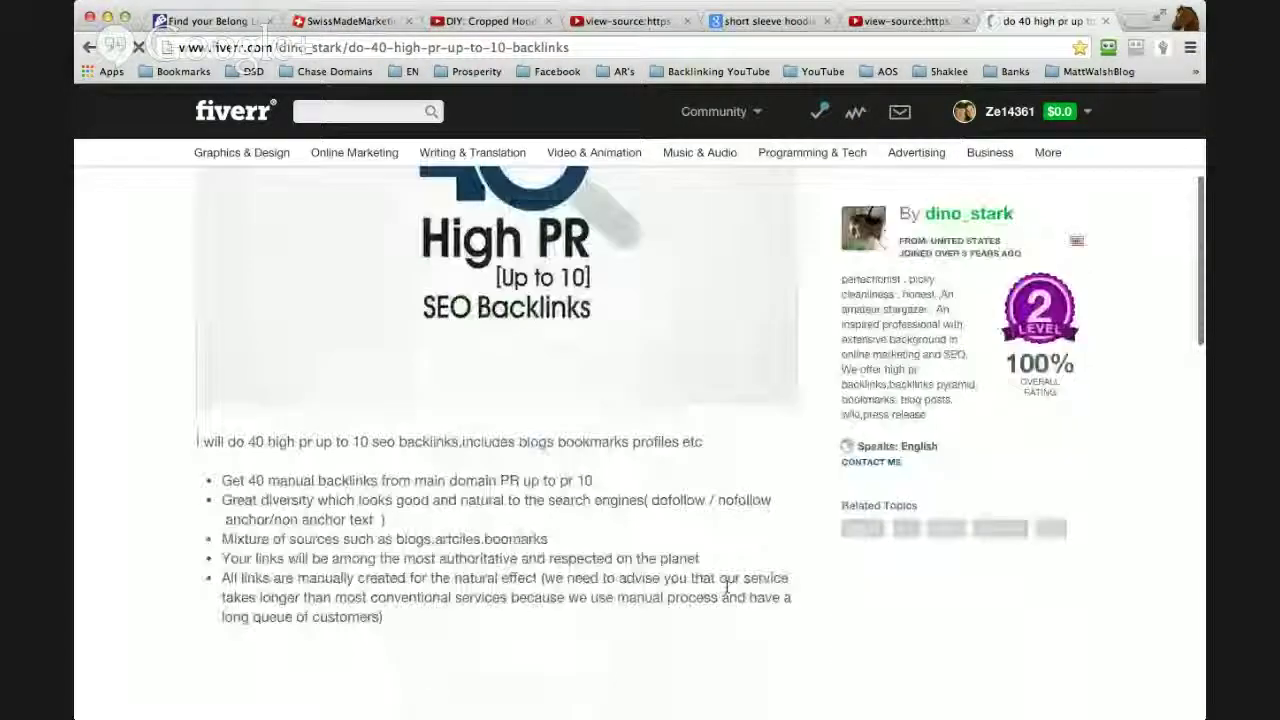
scroll(727, 590, down, 2)
drag(252, 390, 452, 390)
click(462, 403)
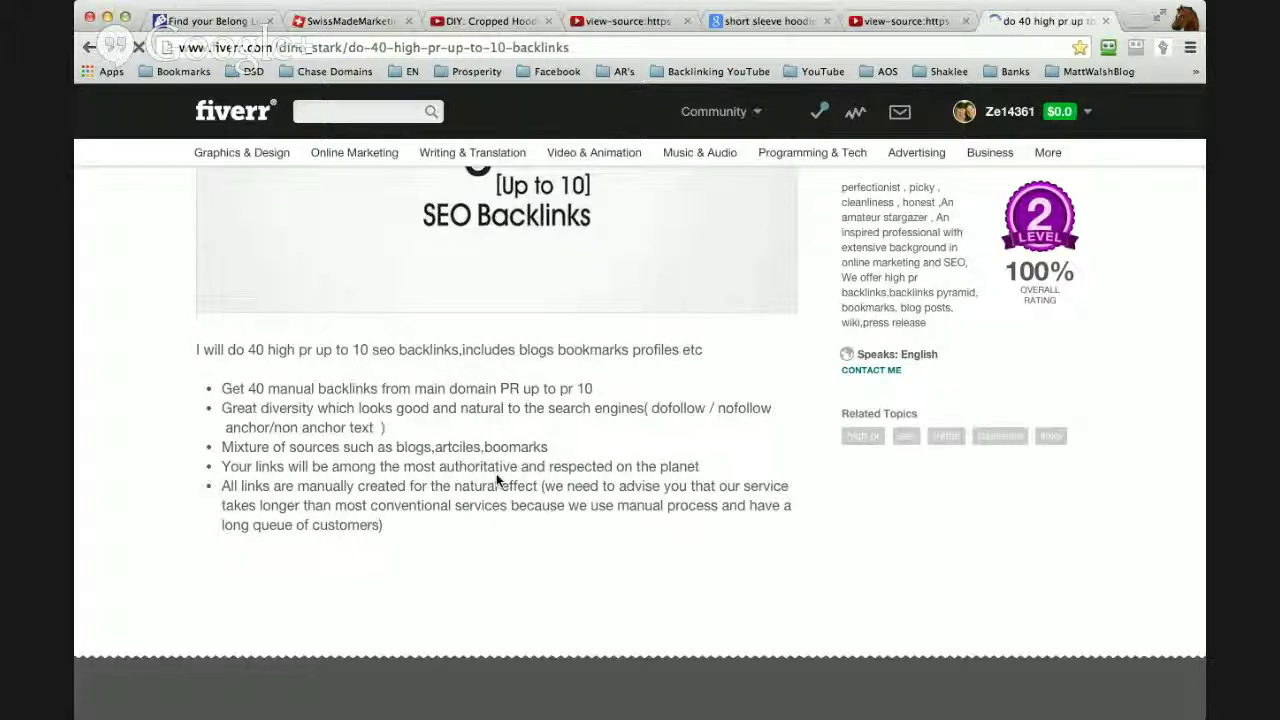
scroll(551, 483, up, 3)
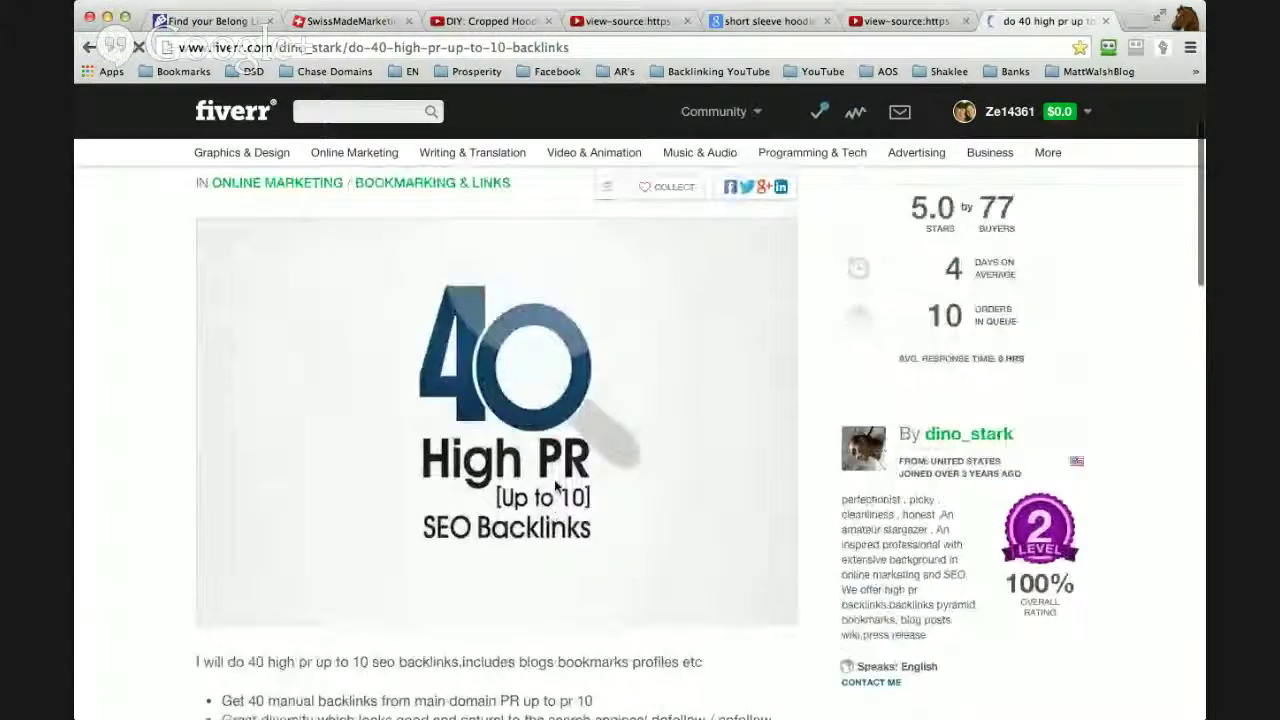
scroll(555, 485, up, 2)
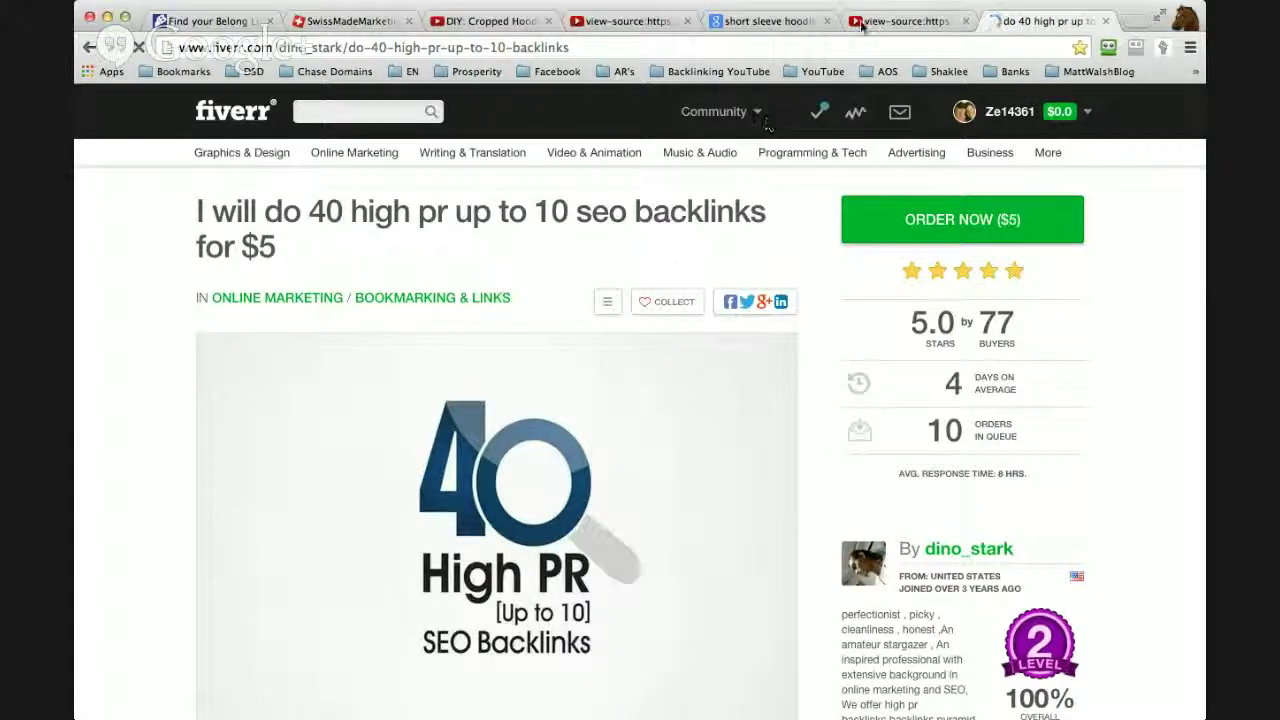
- Return to the ninja hoodies analysis in SECockpit and widen the Juice Backlinks column to examine it before narrowing it again
click(357, 24)
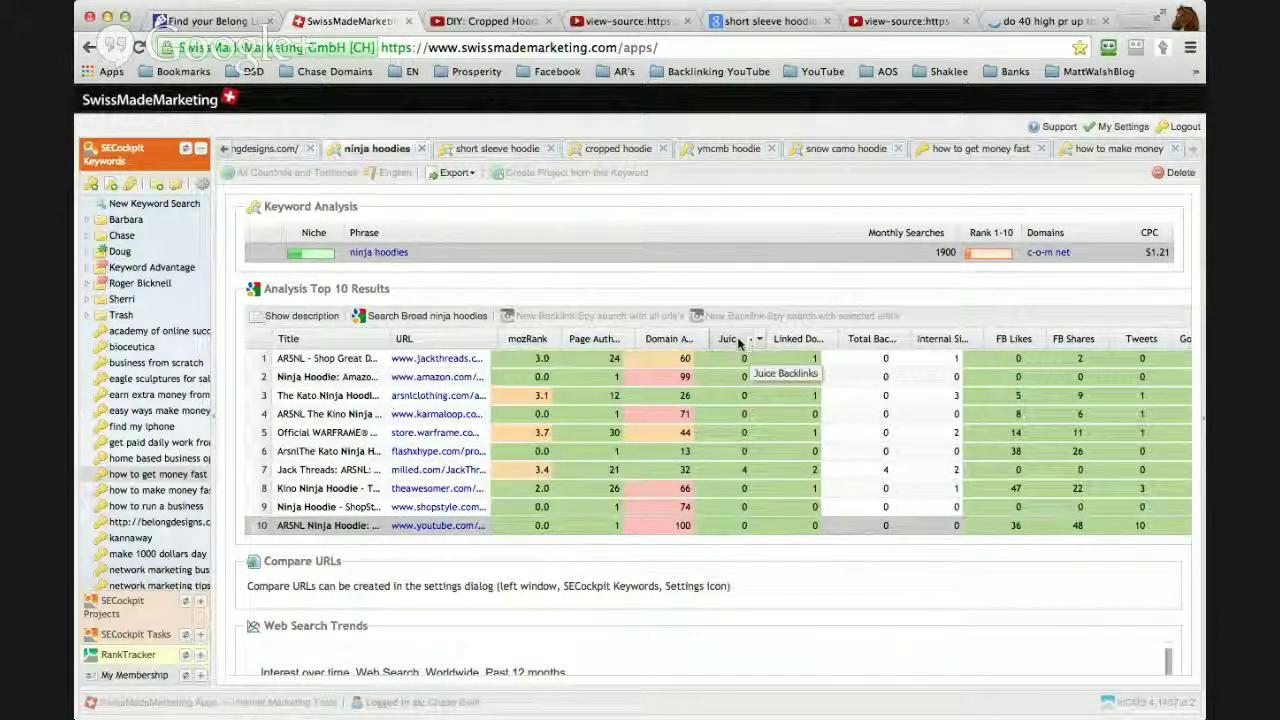
drag(768, 340, 878, 343)
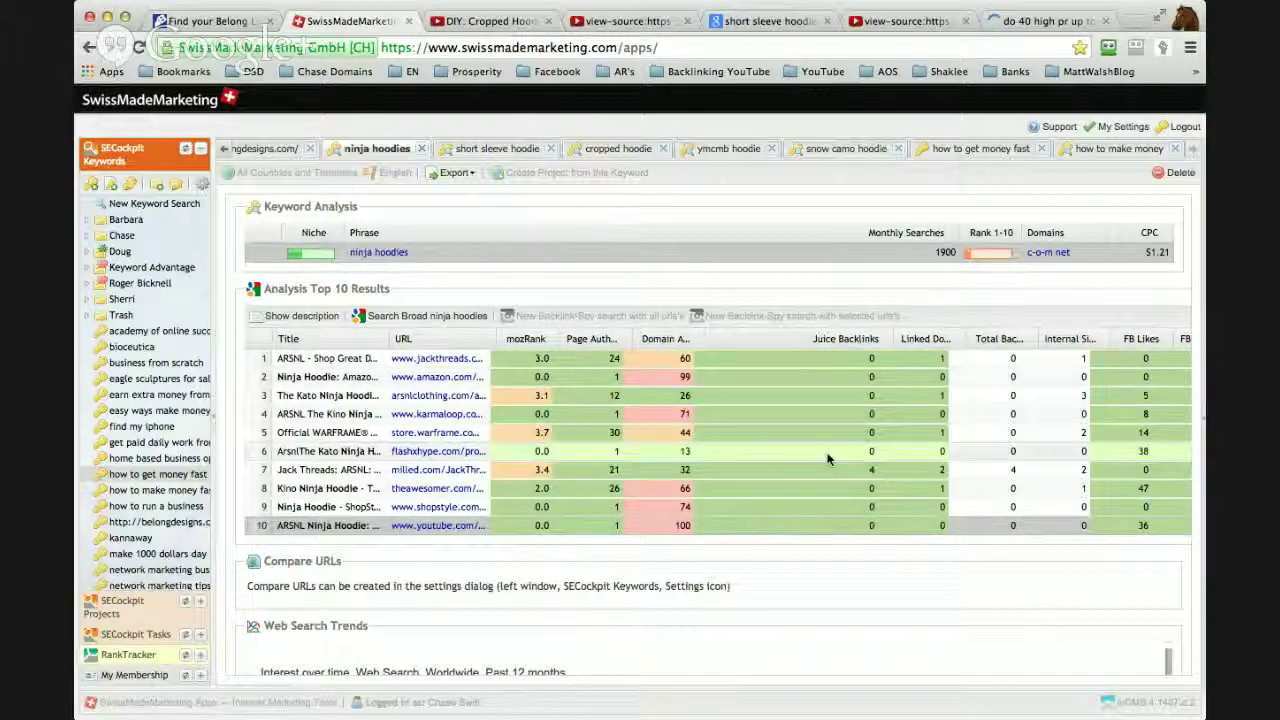
drag(880, 340, 778, 343)
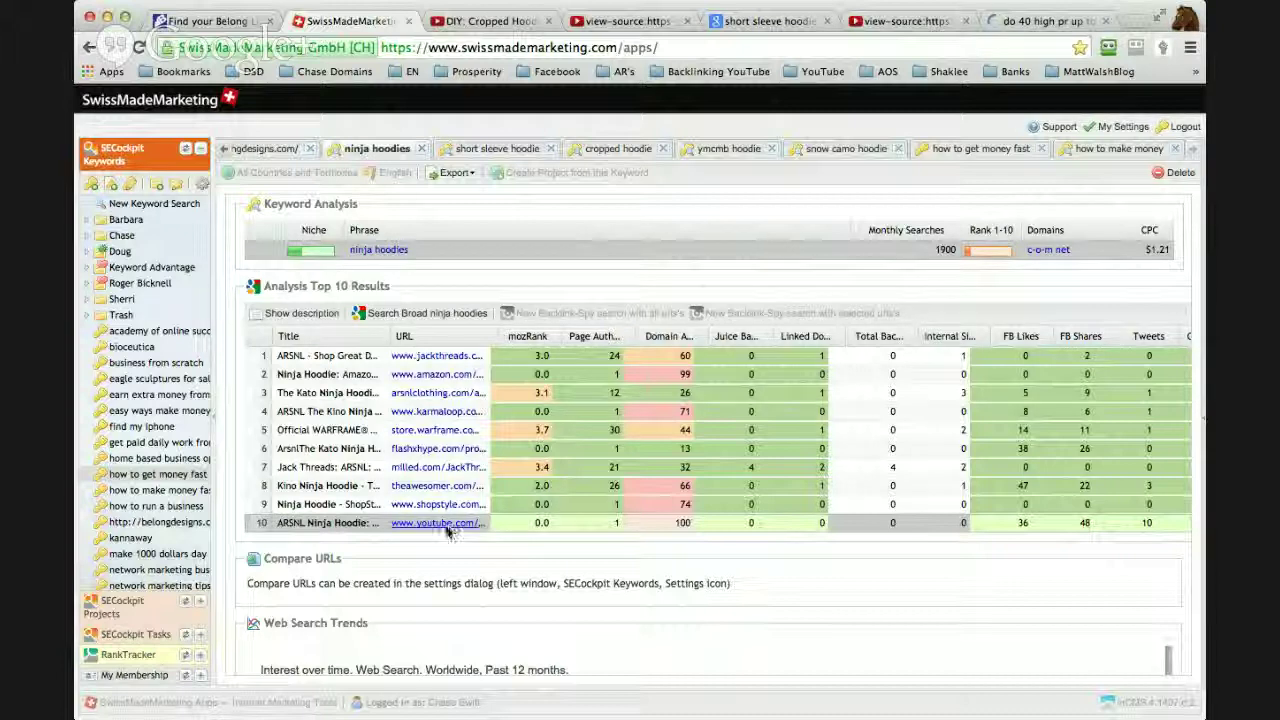
scroll(420, 258, left, 2)
- Open the belongdesigns.com keyword list and look through keywords 201-300 for entries marked with a YouTube result
click(278, 150)
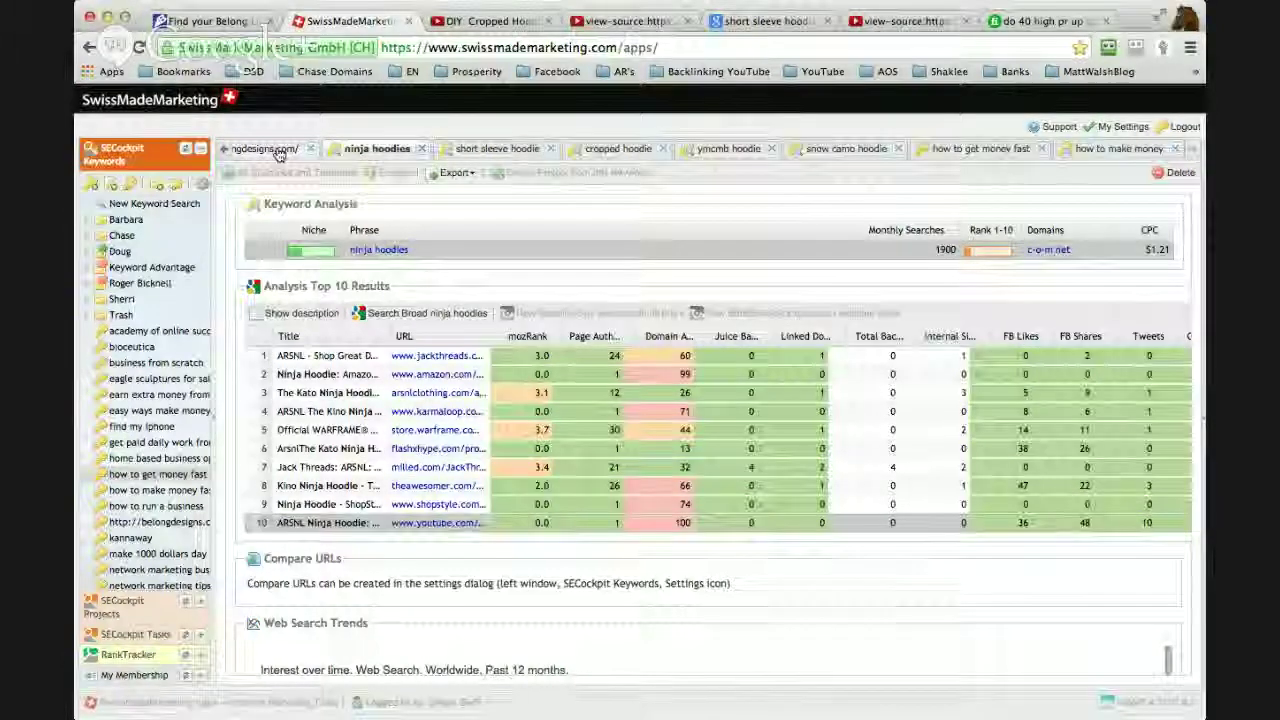
scroll(477, 389, down, 3)
scroll(478, 390, down, 5)
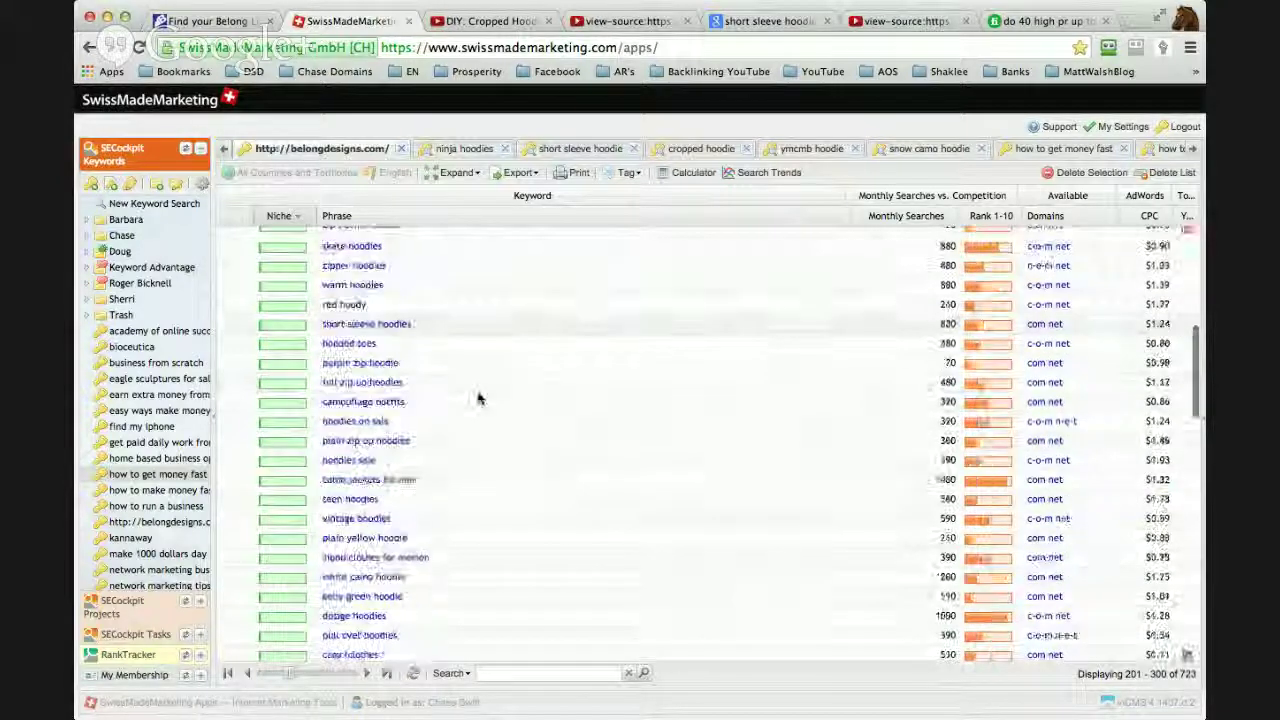
scroll(478, 399, down, 5)
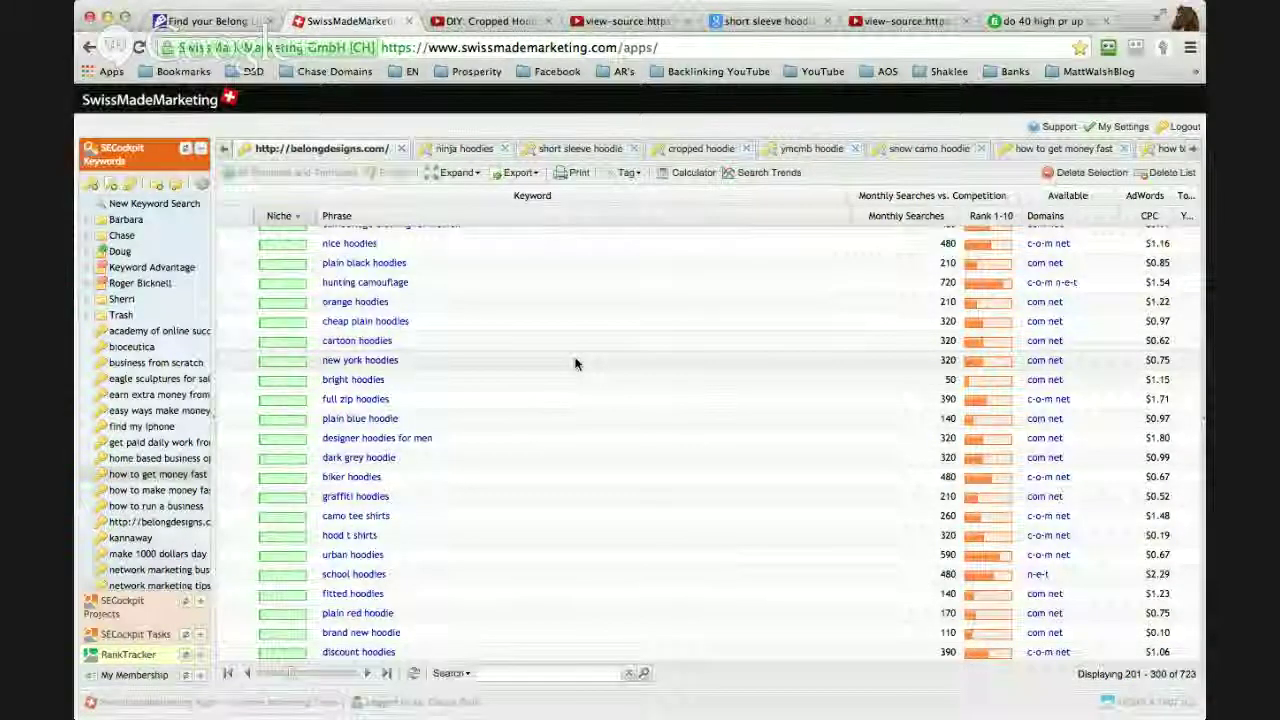
scroll(575, 363, down, 3)
scroll(565, 363, up, 6)
scroll(565, 363, up, 10)
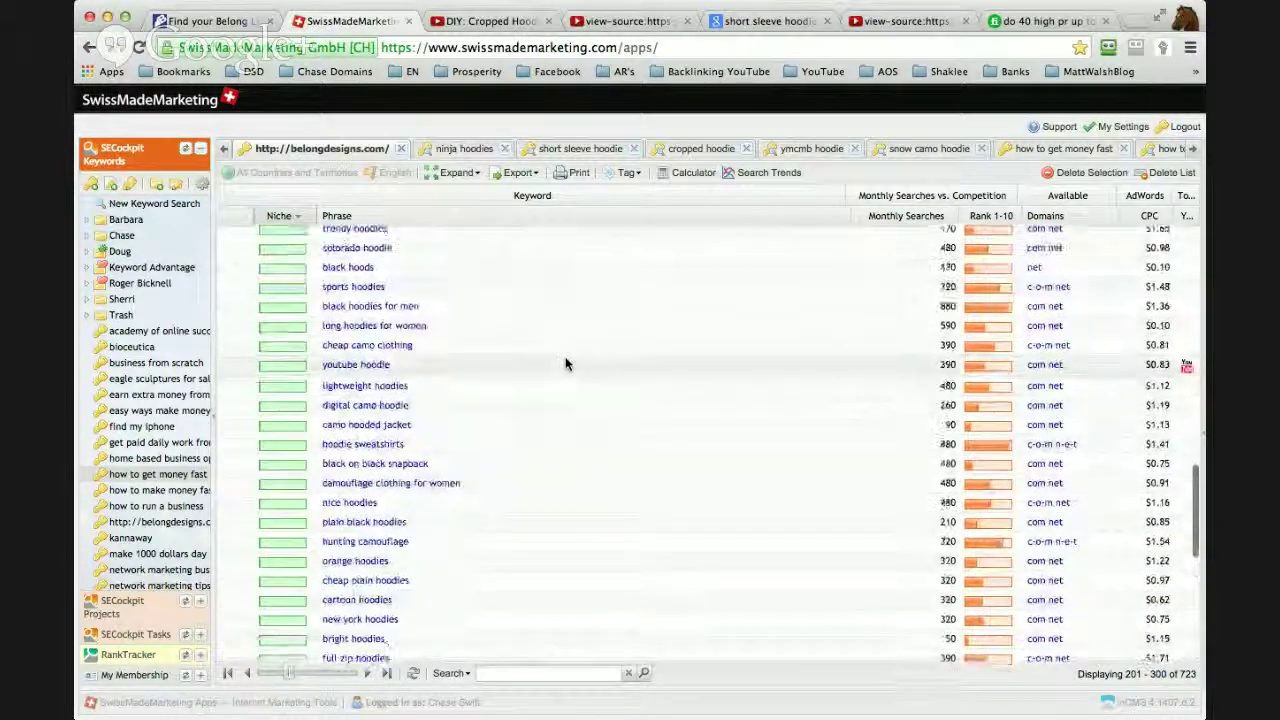
scroll(565, 363, up, 10)
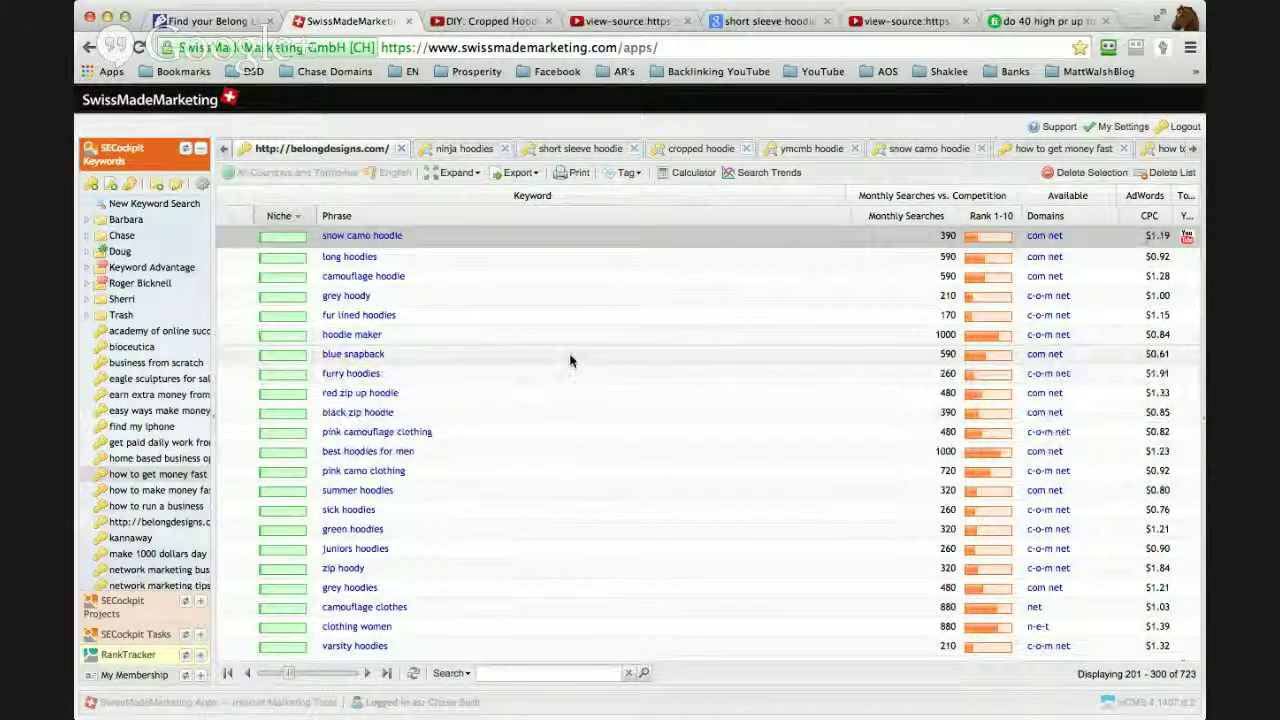
- Return to the first 100 keywords of the belongdesigns.com list and select the hoodie dress keyword
click(227, 676)
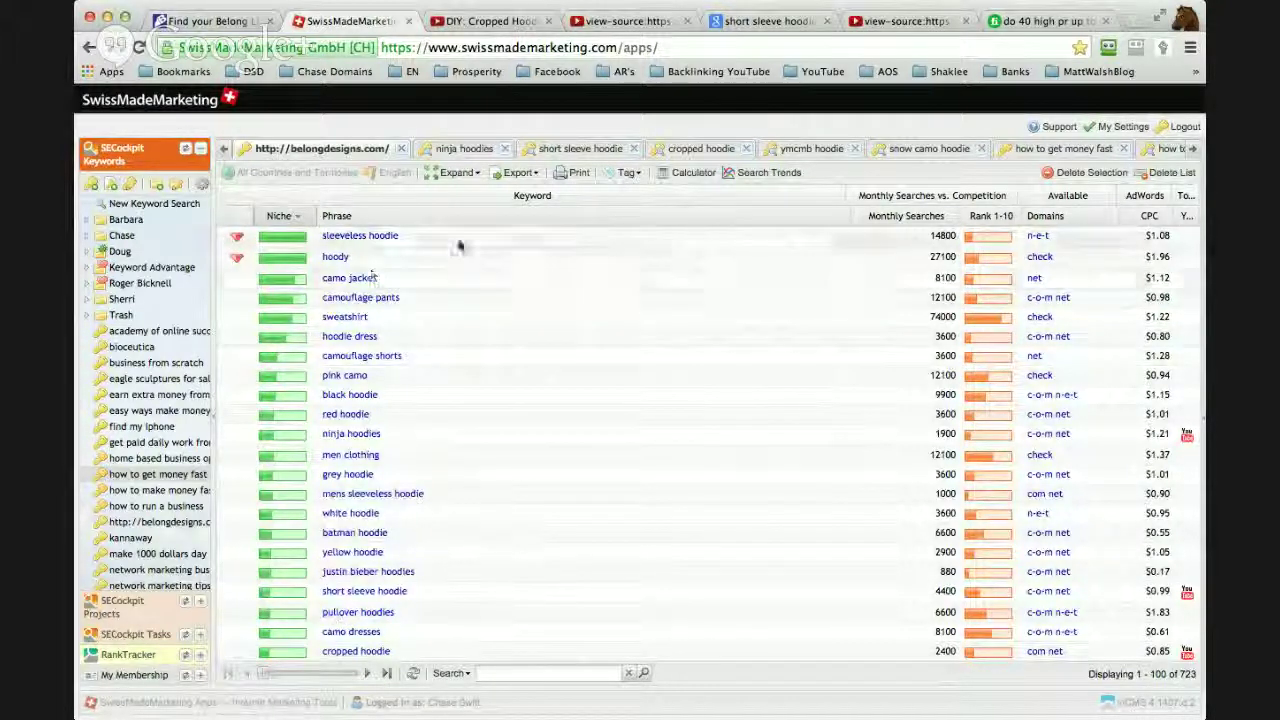
click(400, 342)
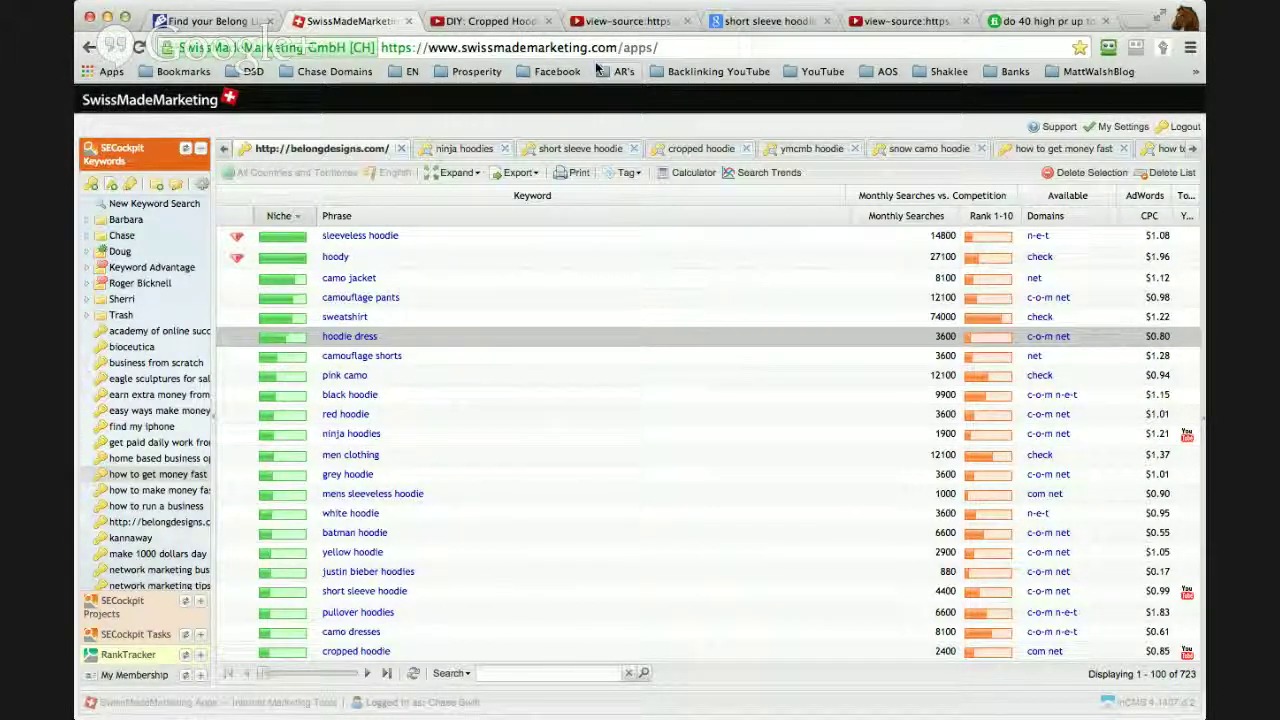
- Go back from the DIY cropped hoodie video to the Google results for cropped hoodie and examine the video's placement among the listings
click(520, 22)
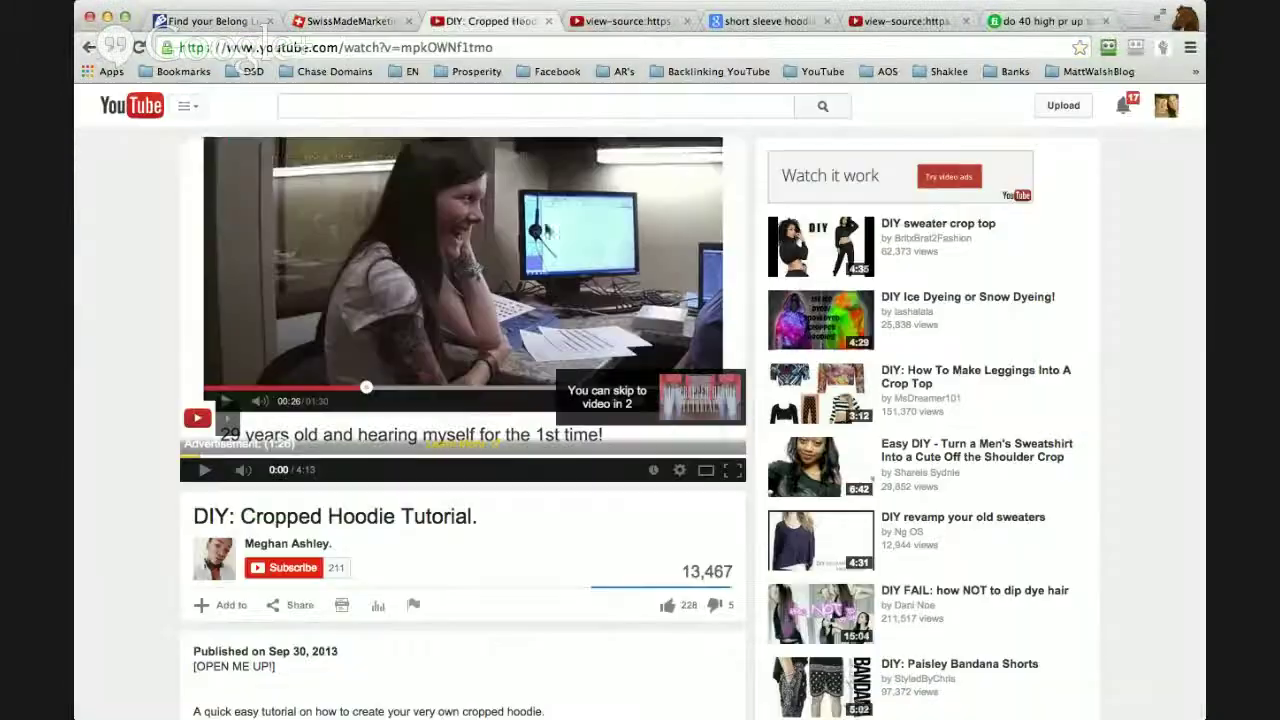
click(86, 48)
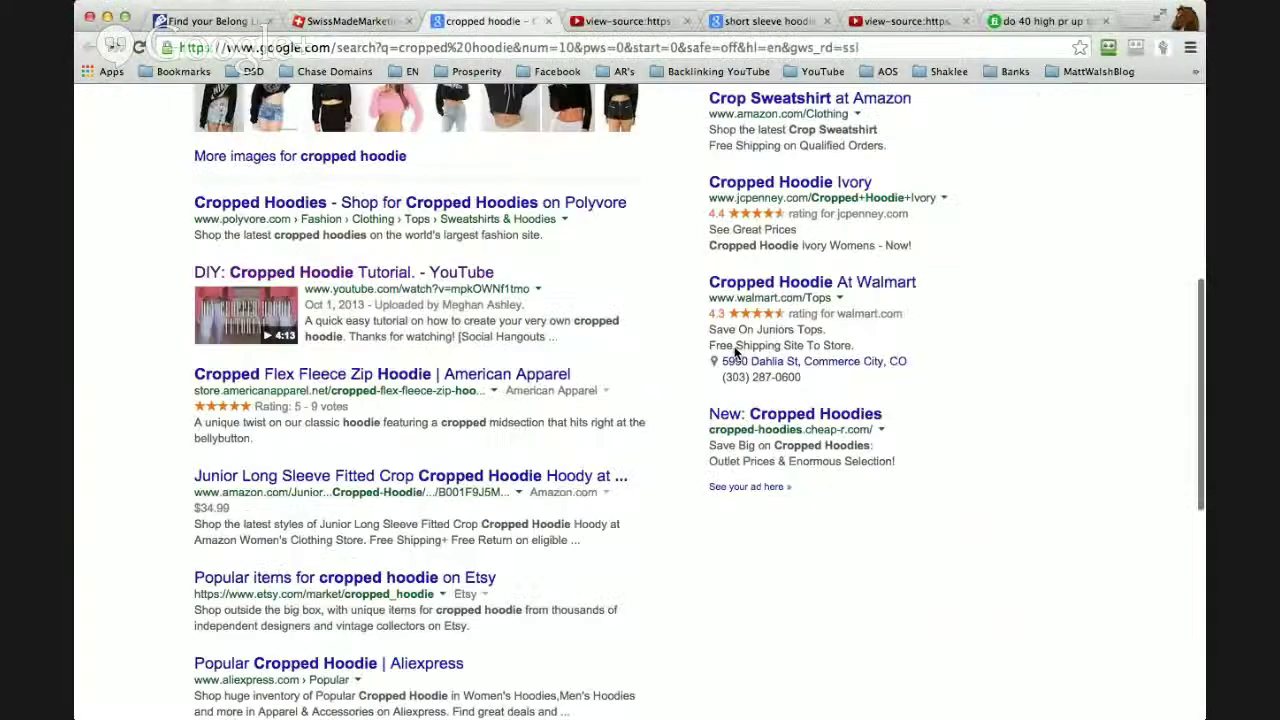
scroll(436, 348, up, 2)
scroll(306, 418, up, 1)
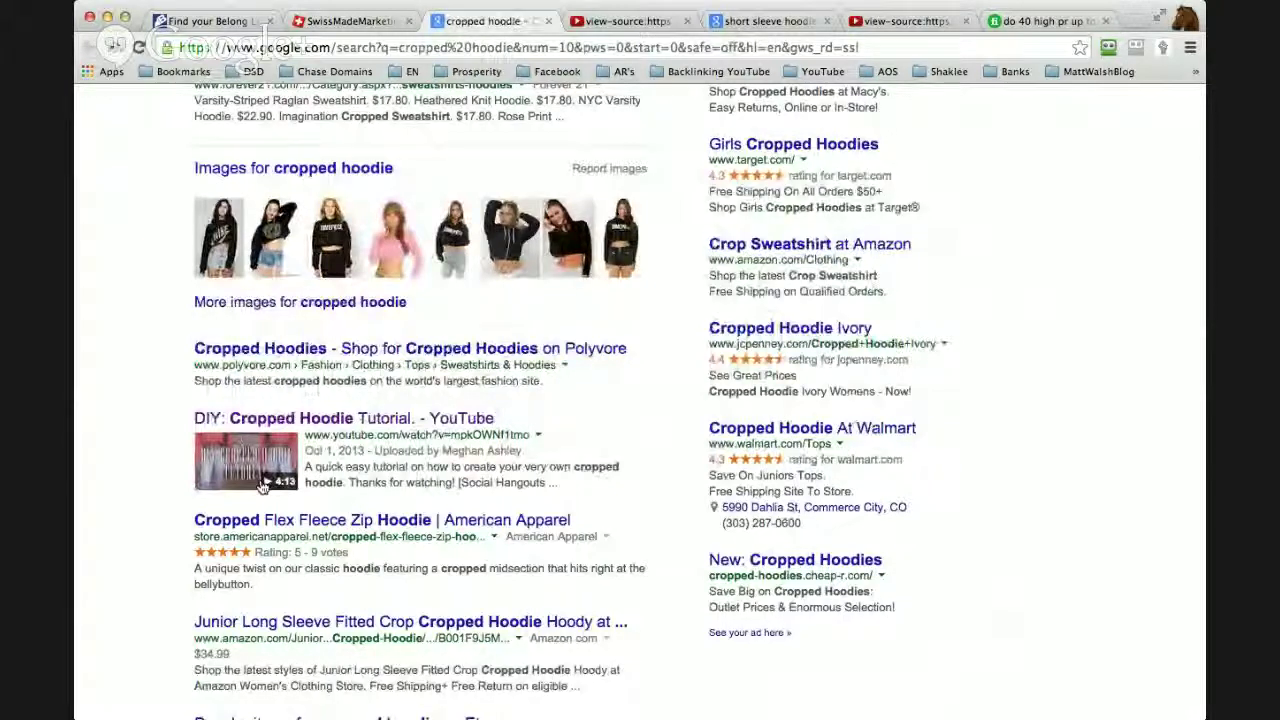
scroll(348, 461, up, 6)
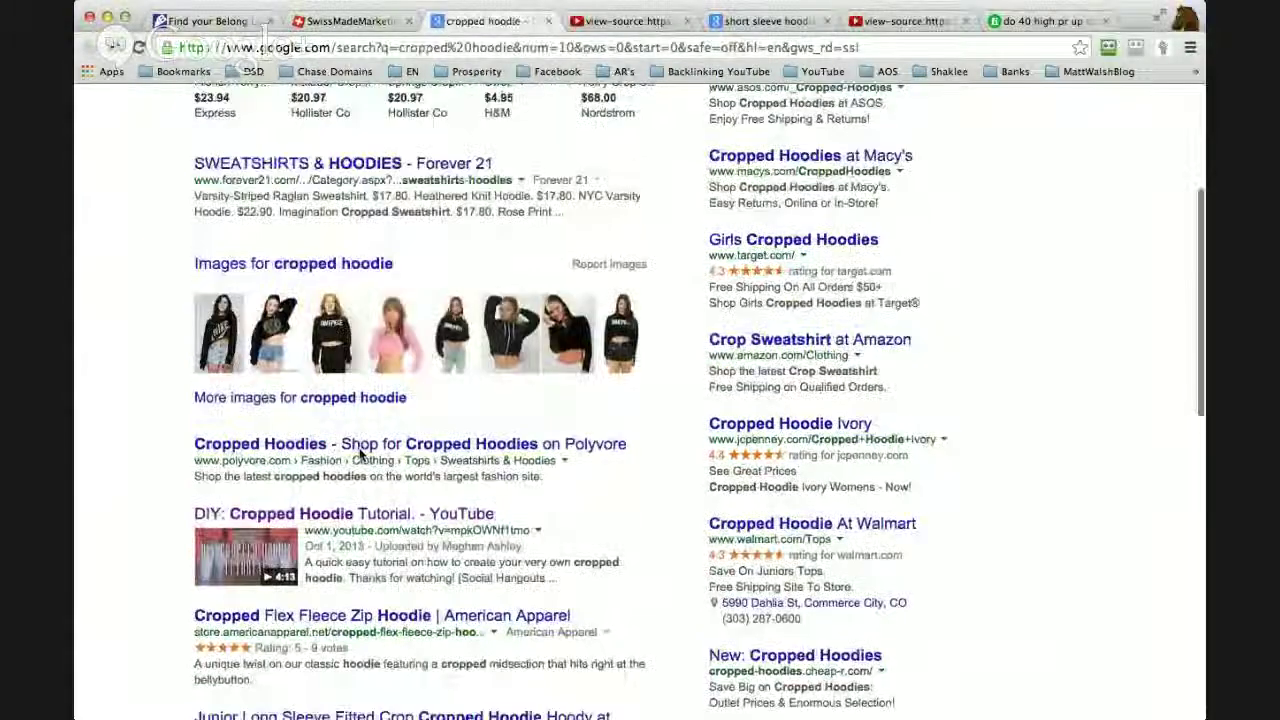
scroll(350, 460, up, 3)
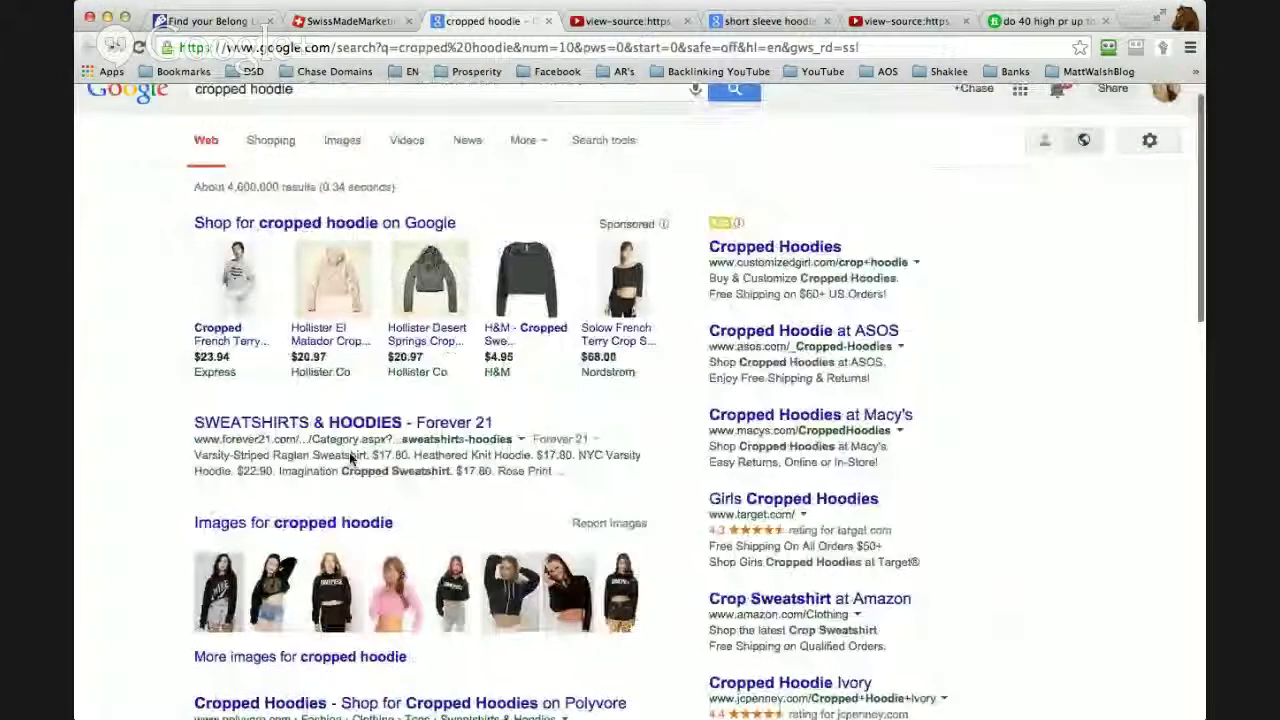
scroll(445, 456, down, 10)
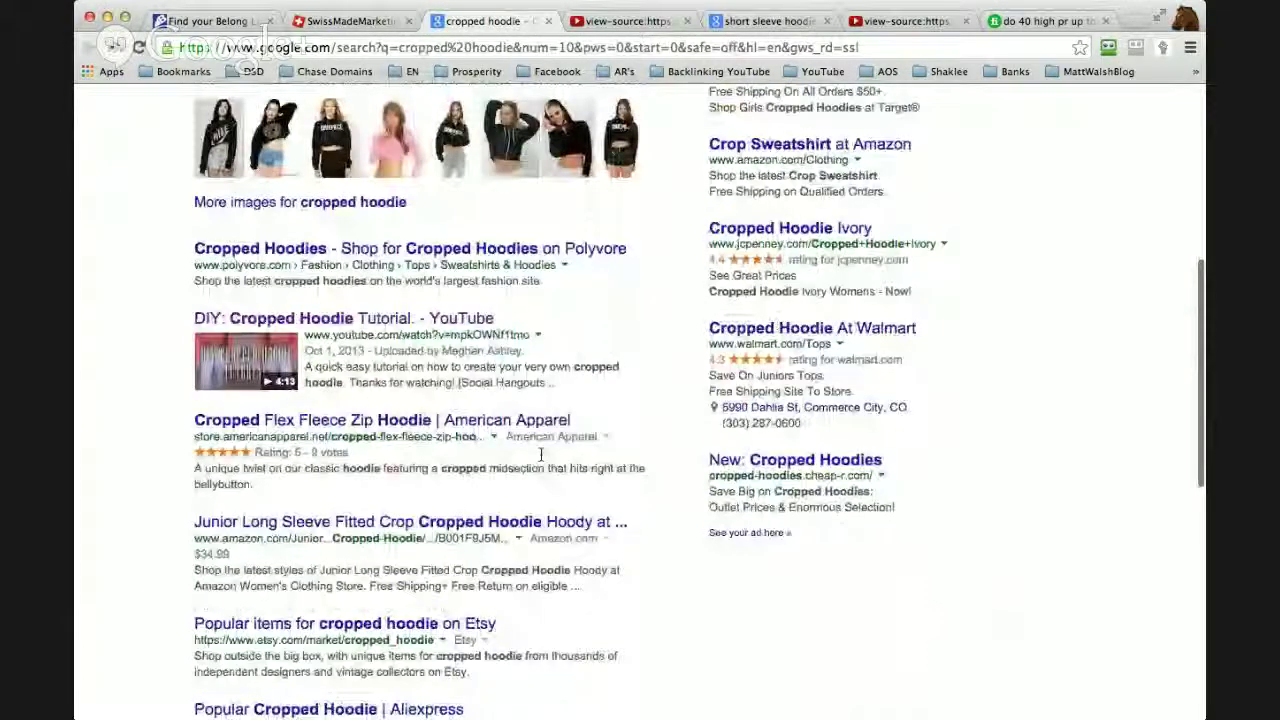
scroll(540, 455, down, 8)
scroll(393, 494, down, 4)
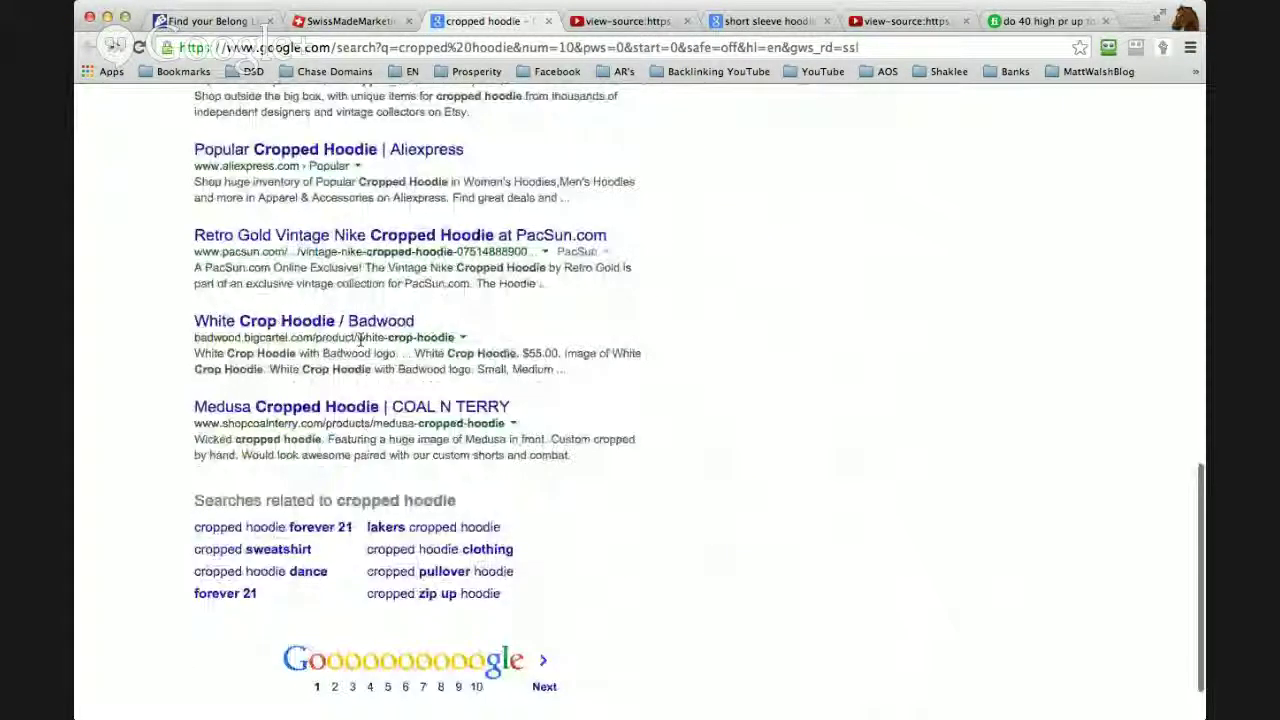
scroll(398, 393, up, 9)
scroll(398, 393, up, 2)
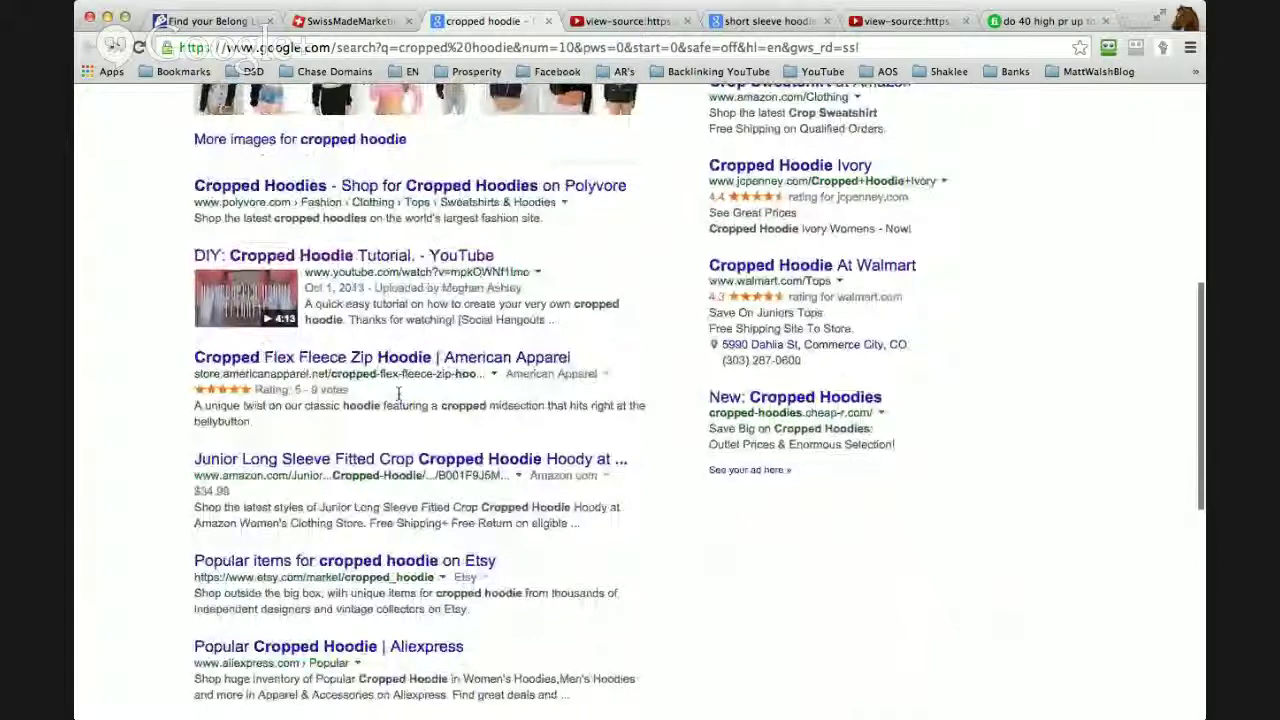
scroll(398, 393, up, 1)
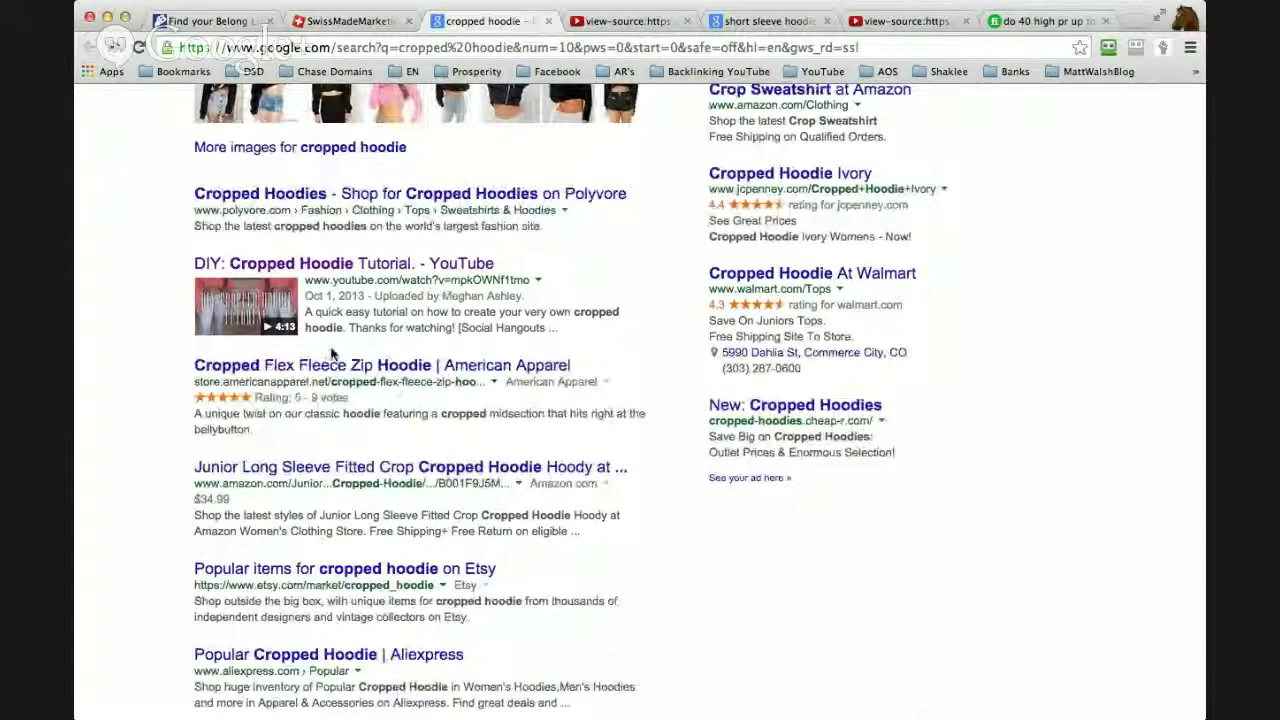
scroll(332, 353, up, 7)
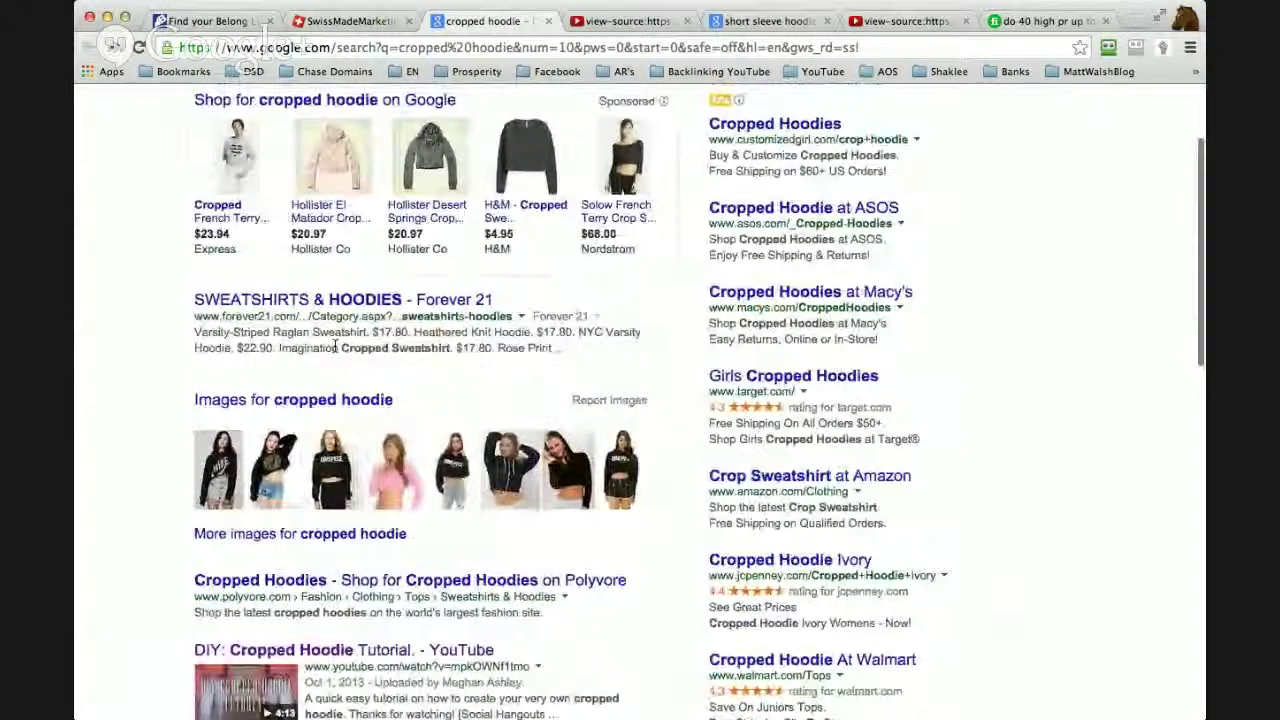
scroll(350, 345, up, 3)
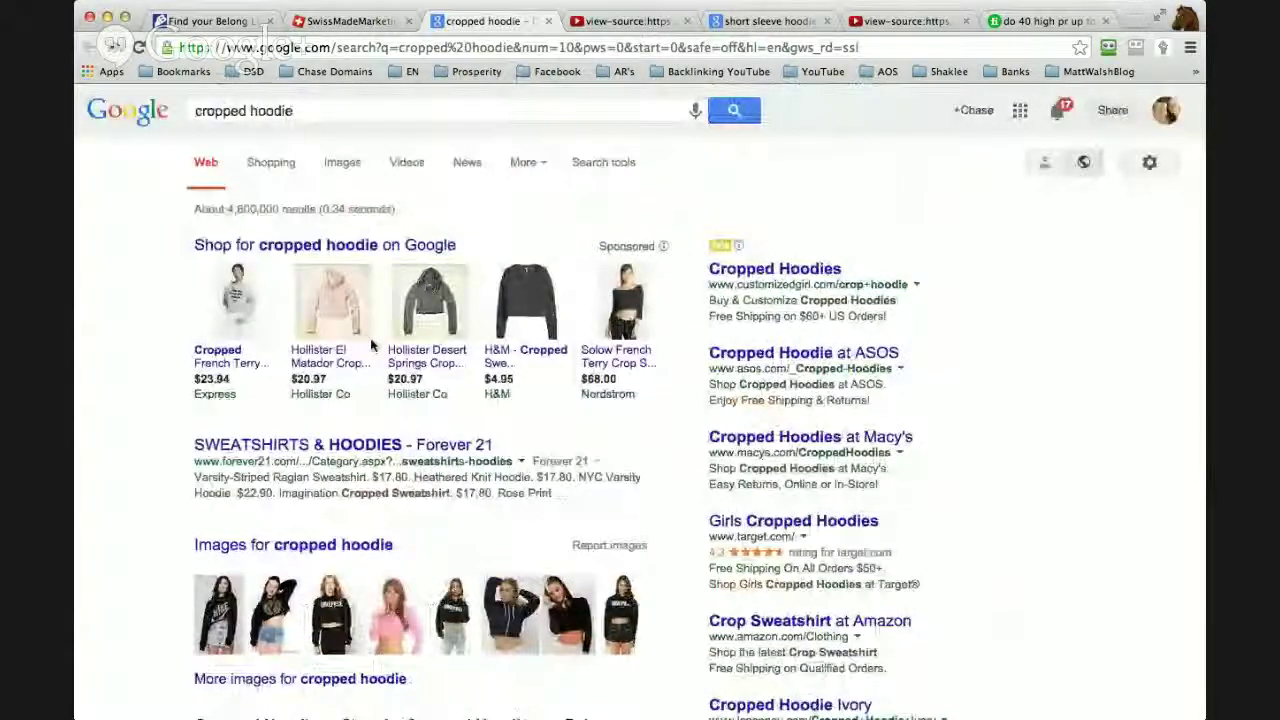